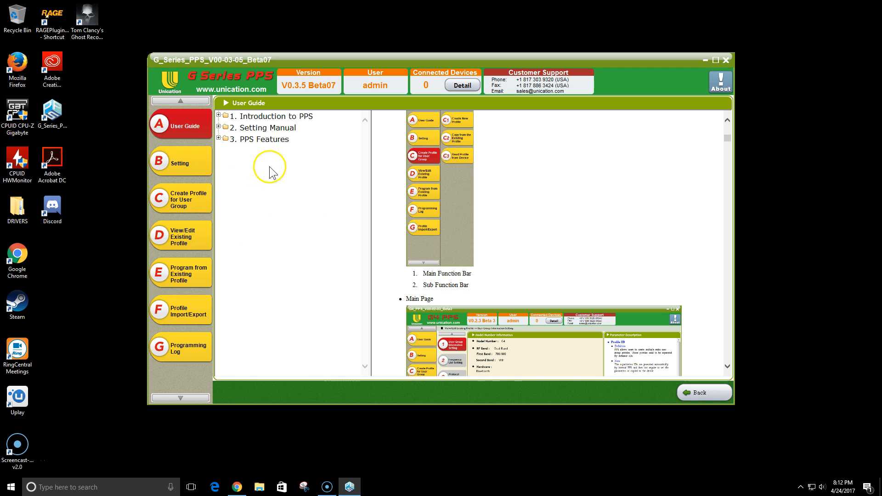
Look over the user list and the profile creation options, and open the existing profile Group 1 Main for editing.
left_click(195, 169)
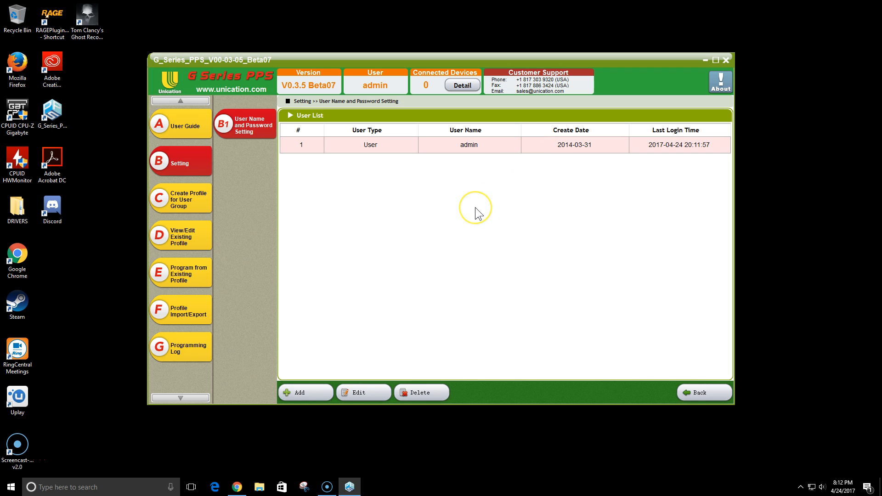
left_click(188, 202)
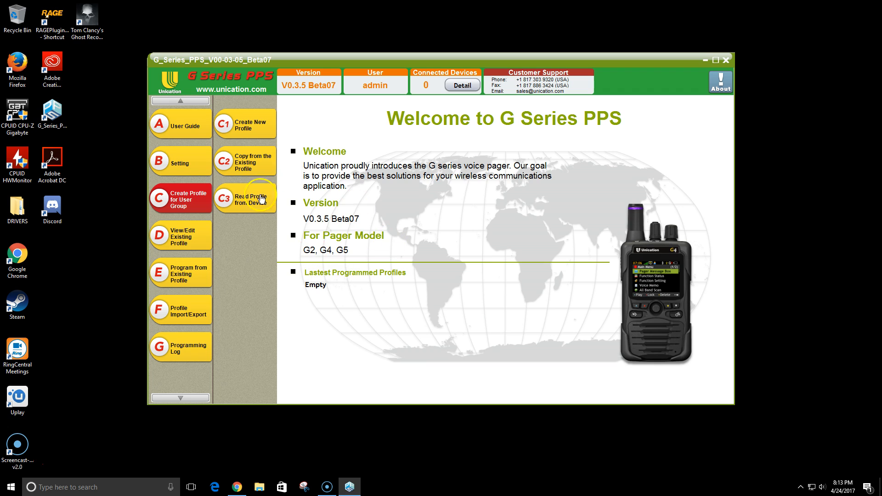
left_click(183, 235)
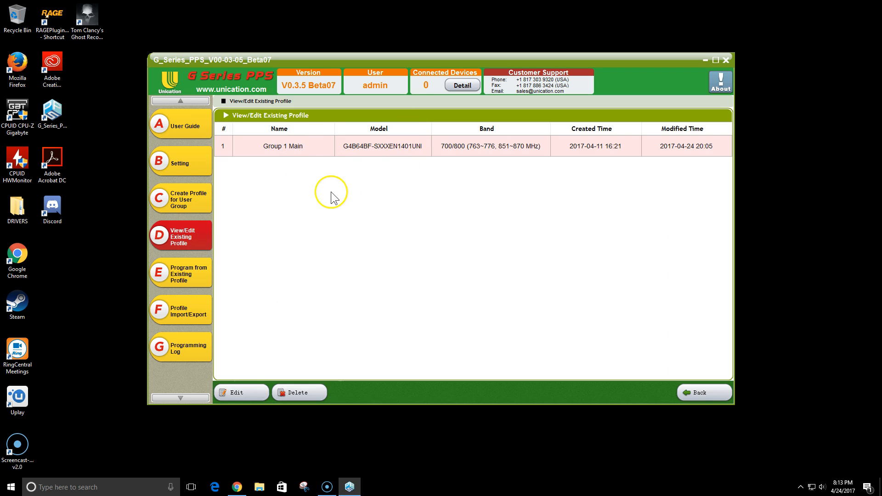
left_click(394, 153)
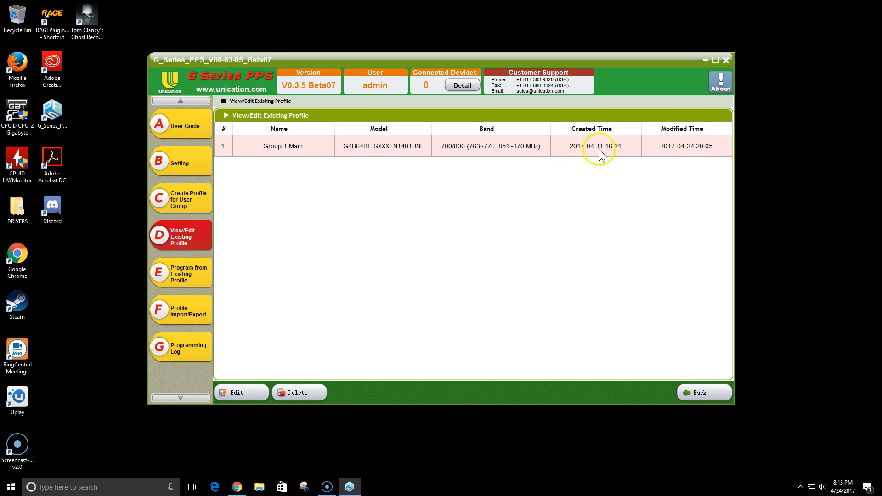
double_click(320, 147)
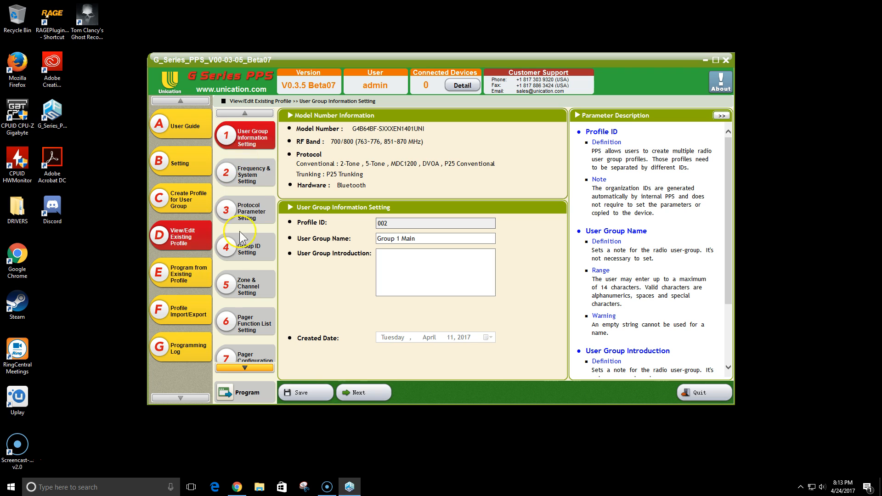
Review the profile's list of setting sections and the parameter descriptions for the user group name and introduction.
left_click(249, 368)
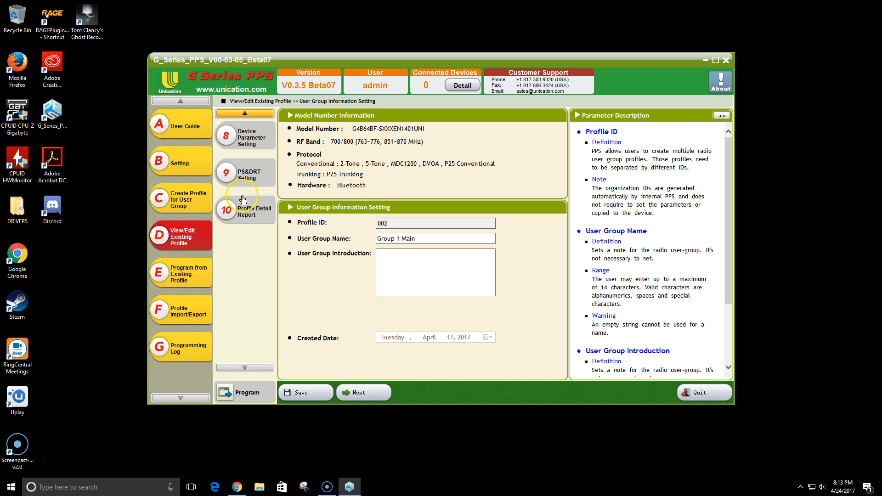
left_click(253, 113)
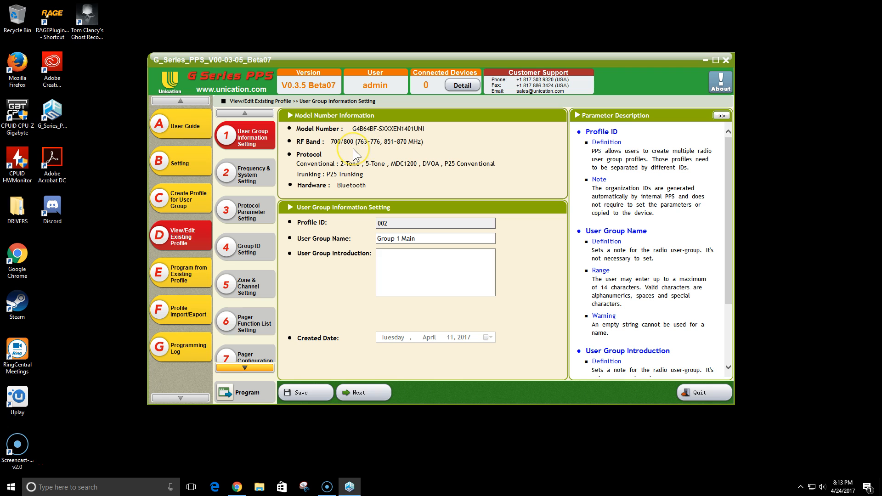
left_click(423, 239)
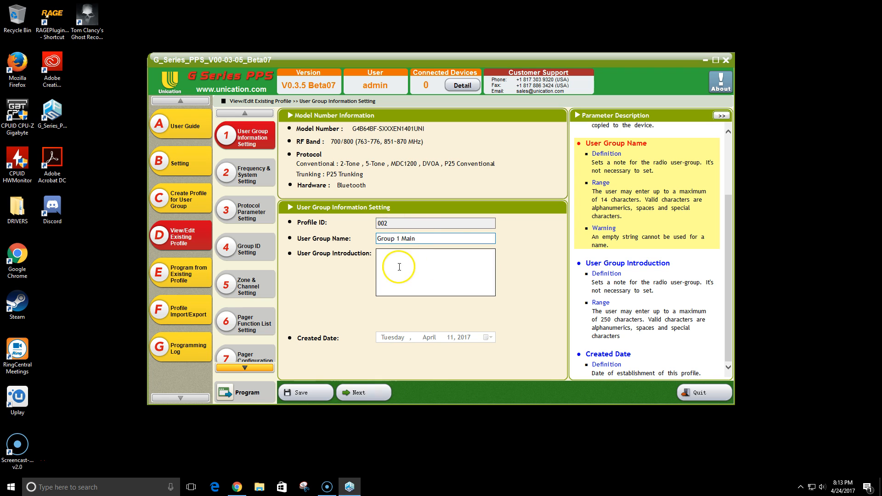
left_click(386, 261)
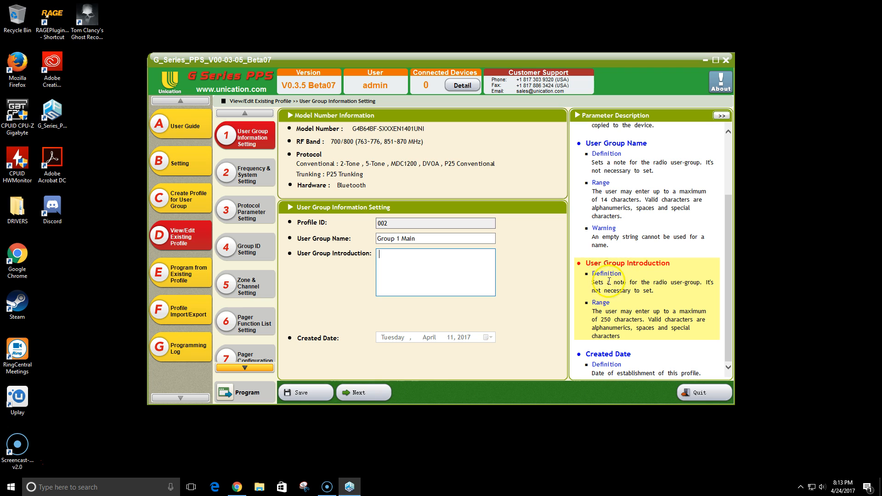
left_click(447, 240)
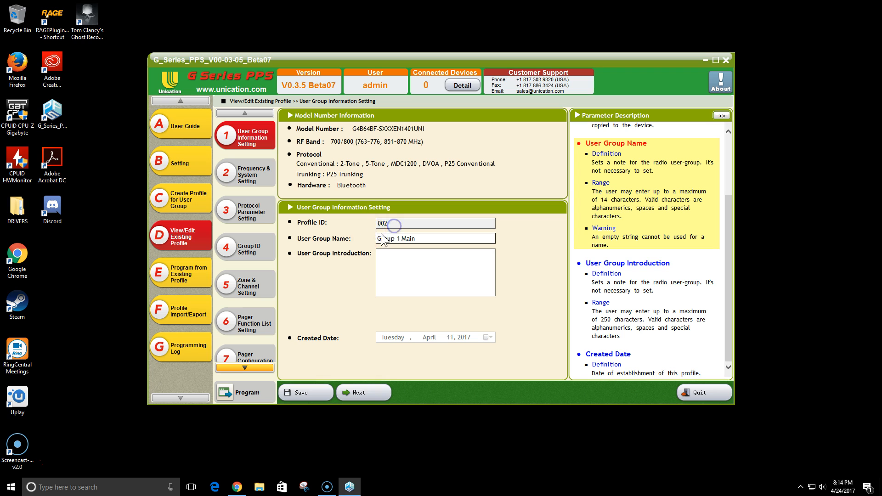
left_click(426, 238)
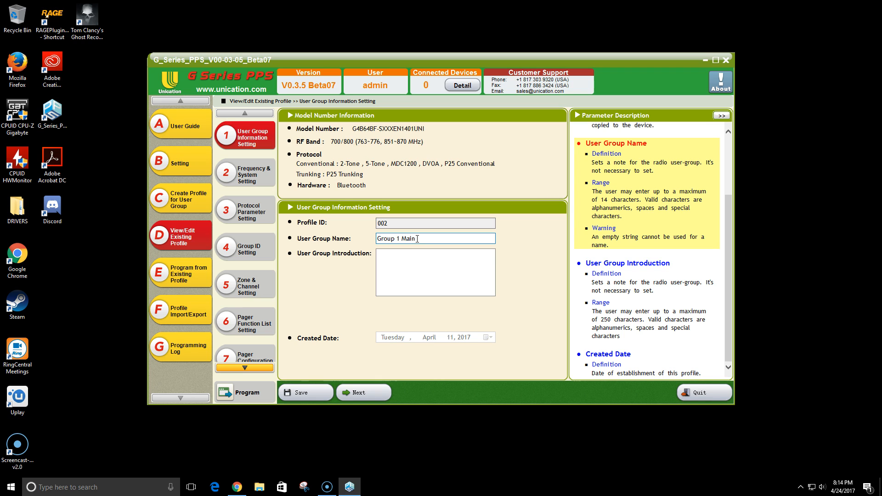
left_click(416, 238)
Go to the frequency and system settings and bring up the P25 trunking system list.
left_click(376, 388)
left_click(352, 393)
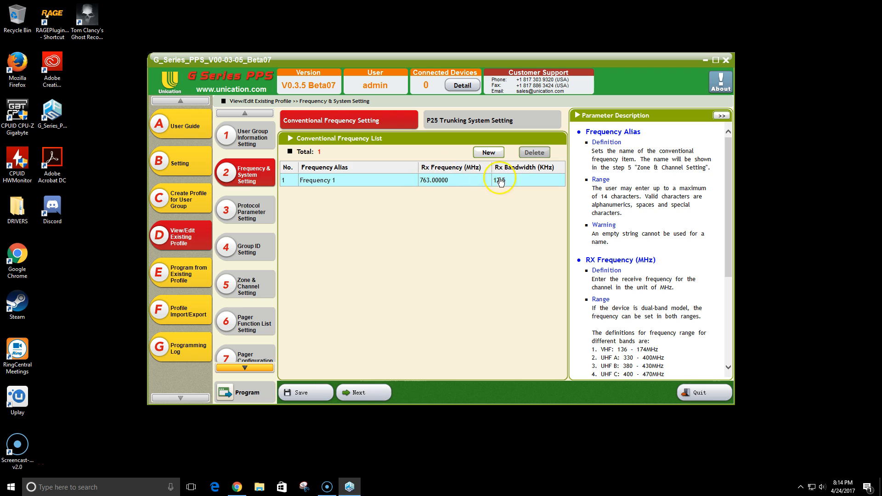
left_click(469, 122)
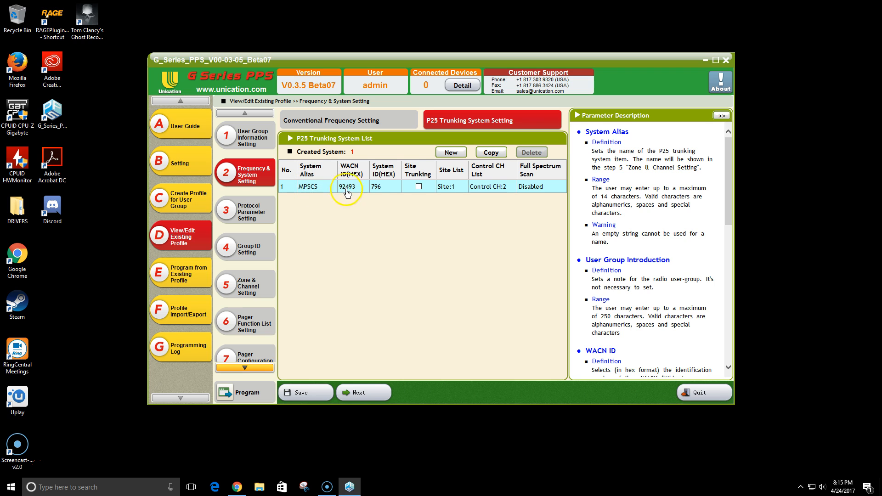
left_click(306, 190)
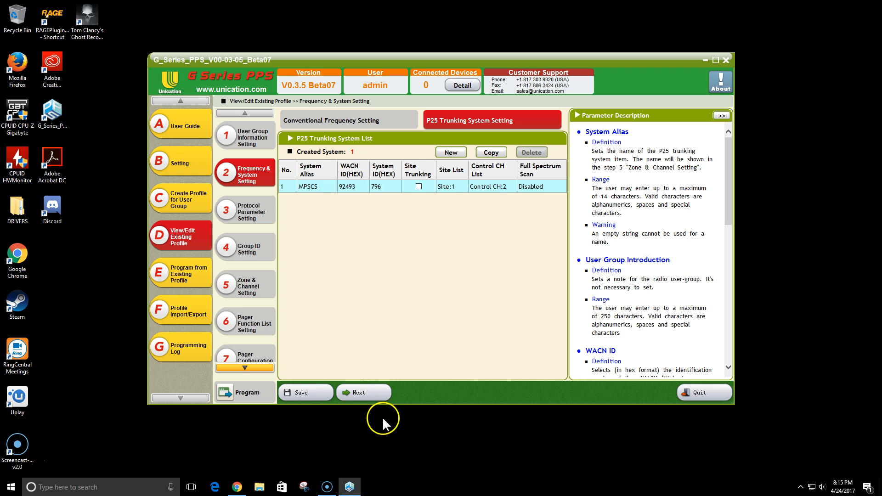
Switch to Chrome and open the Saginaw County, Michigan page in the RadioReference database.
left_click(238, 488)
scroll(379, 250, "down", 2)
scroll(378, 250, "up", 2)
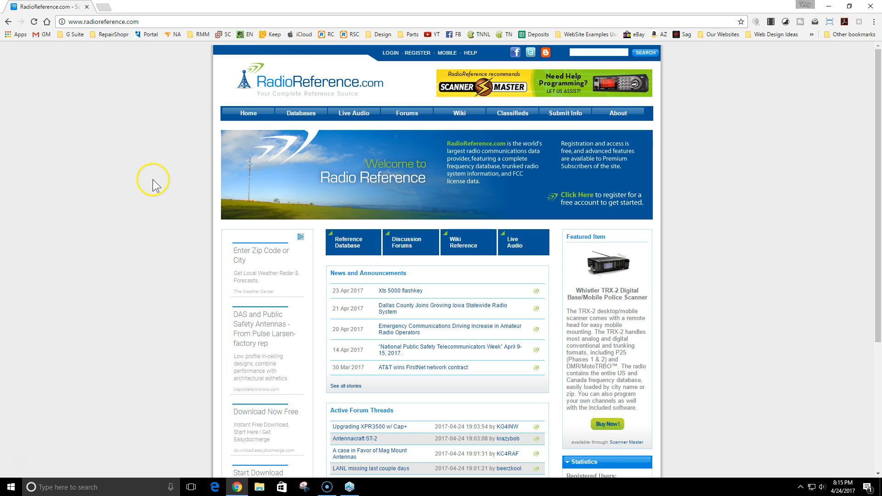
left_click(305, 126)
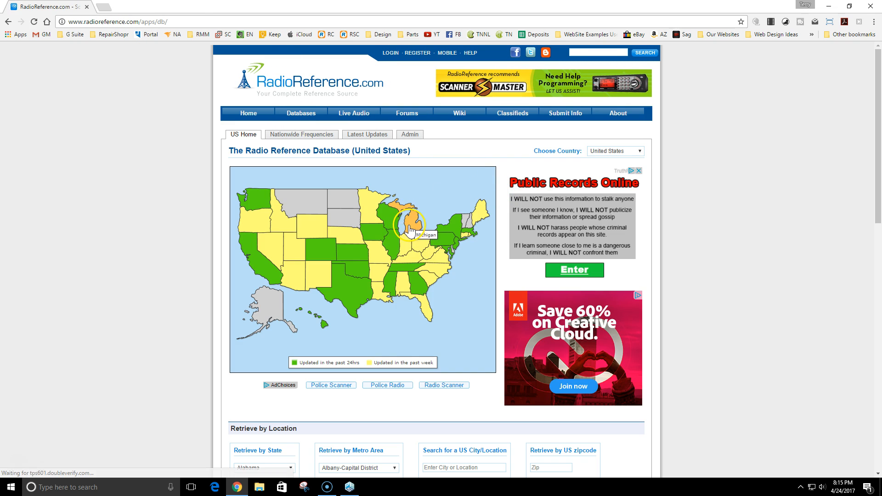
left_click(407, 225)
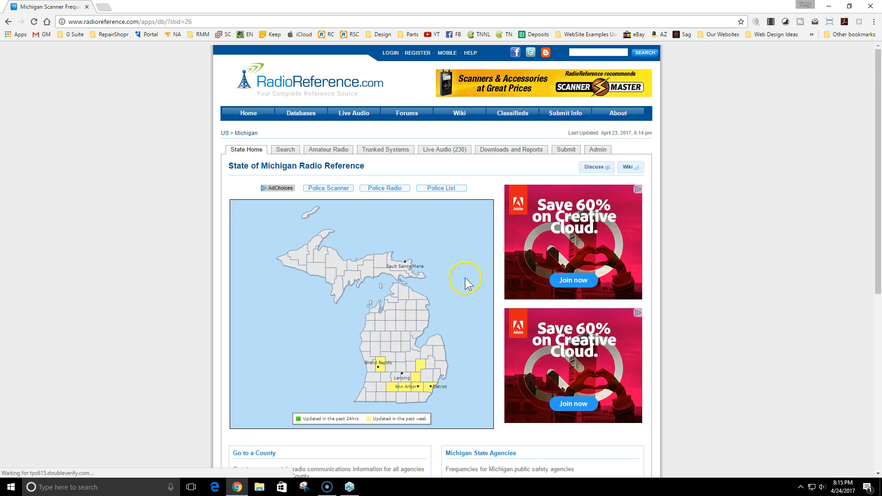
scroll(465, 277, "down", 2)
left_click(411, 270)
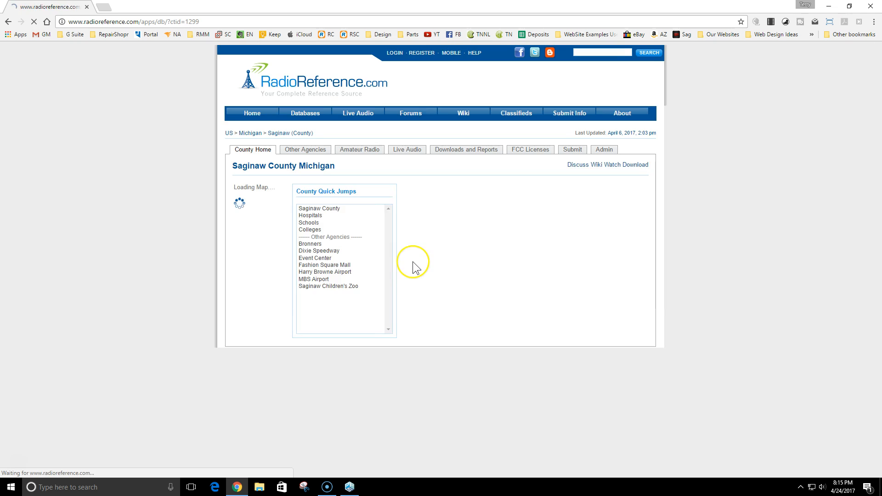
Open the page of Michigan's Public Safety Communications System from the Saginaw County section and highlight the abbreviation MPSCS in its title.
scroll(414, 268, "down", 4)
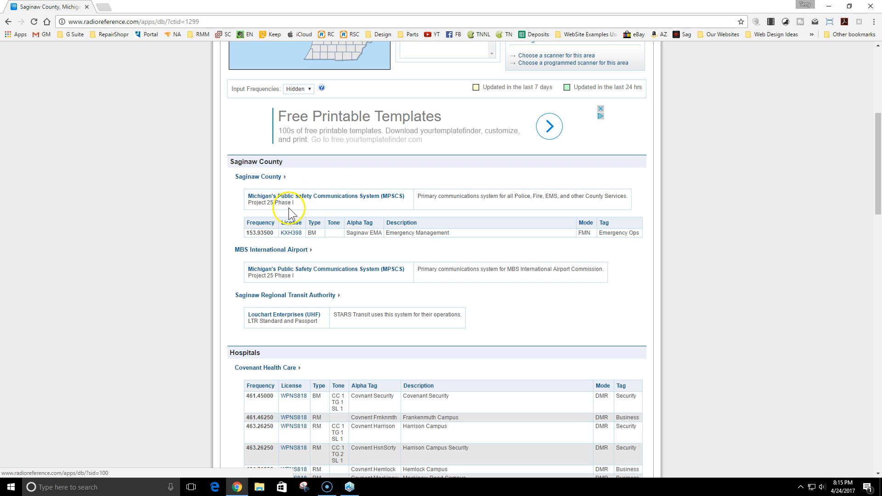
left_click(337, 196)
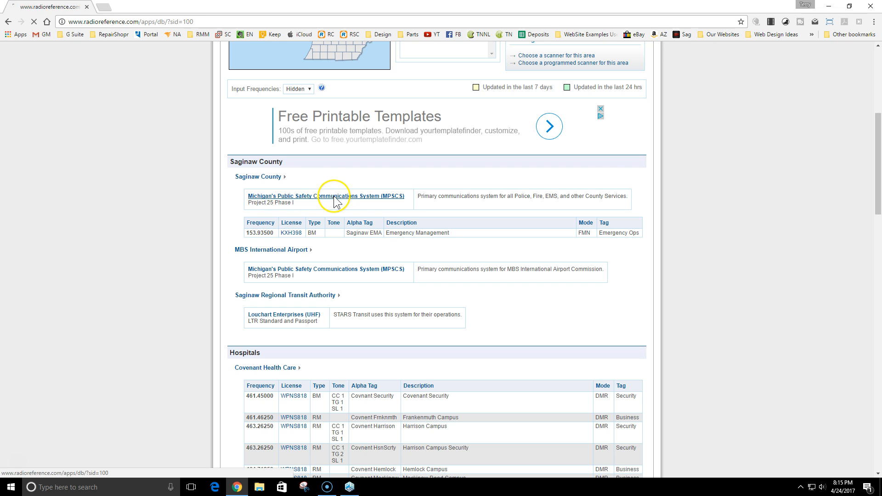
scroll(344, 257, "down", 4)
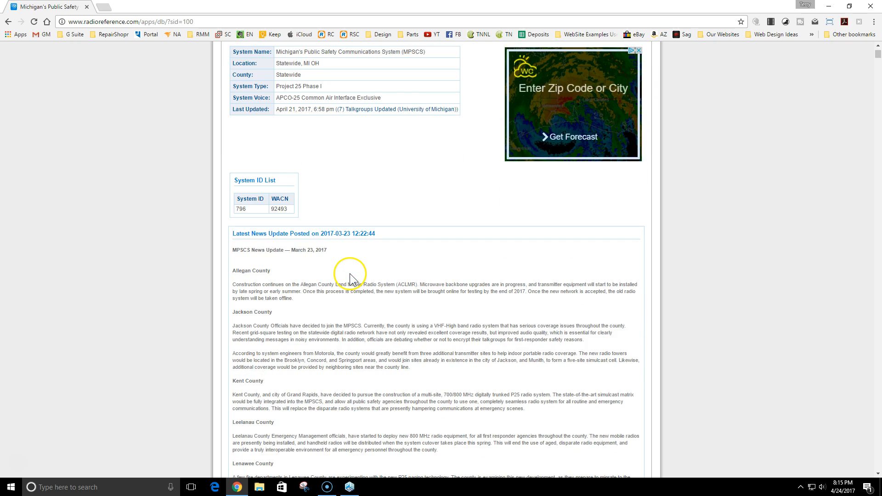
scroll(349, 271, "up", 4)
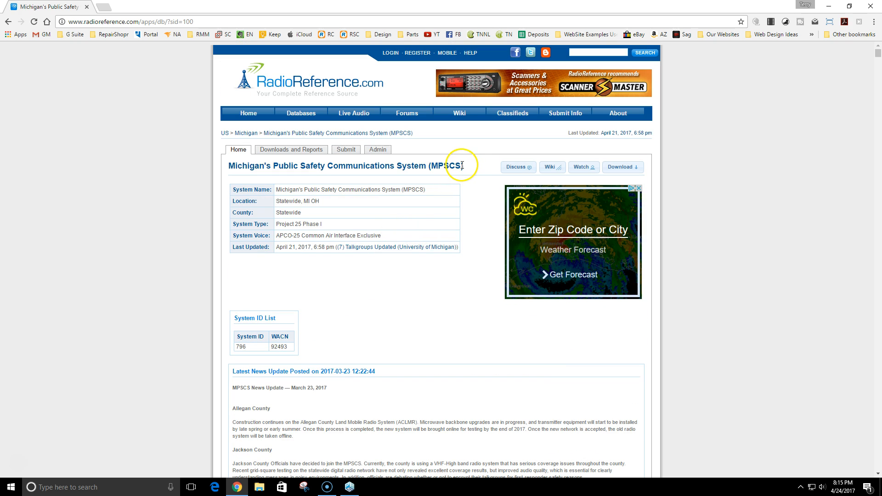
left_click_drag(461, 166, 432, 166)
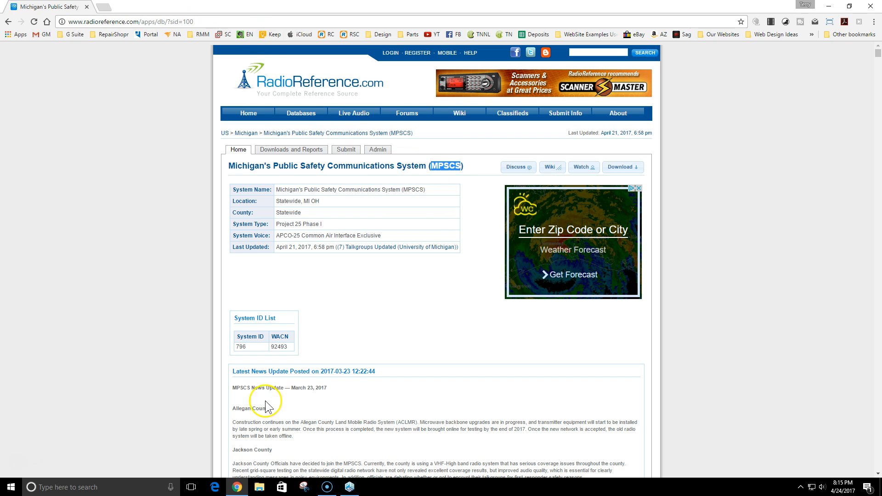
Compare the alias, System ID and WACN of the trunking system in G Series PPS with those listed on RadioReference.
left_click(349, 487)
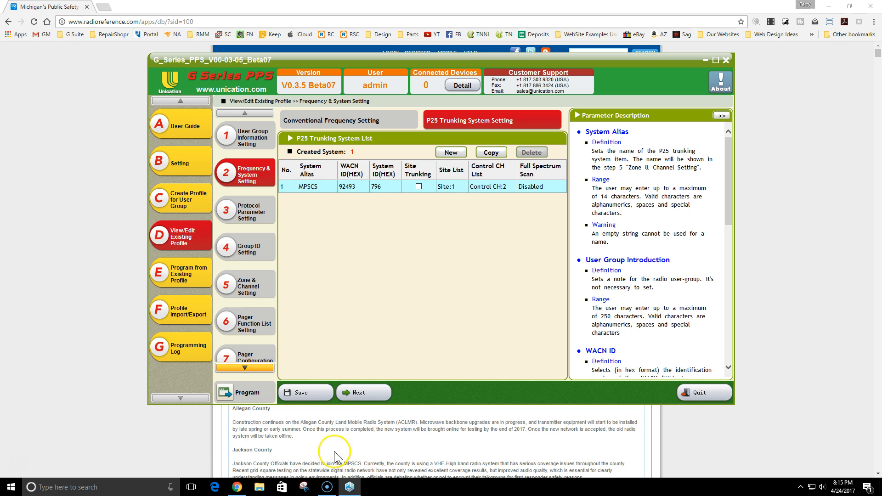
left_click(182, 442)
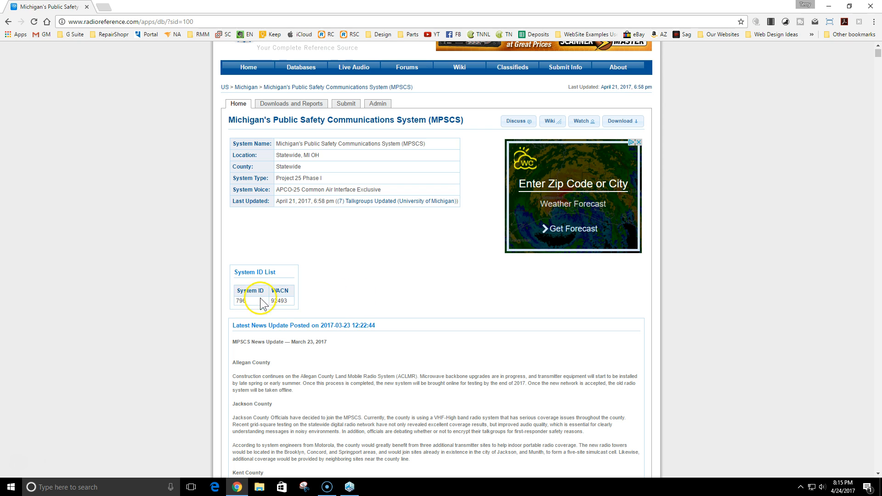
left_click(350, 486)
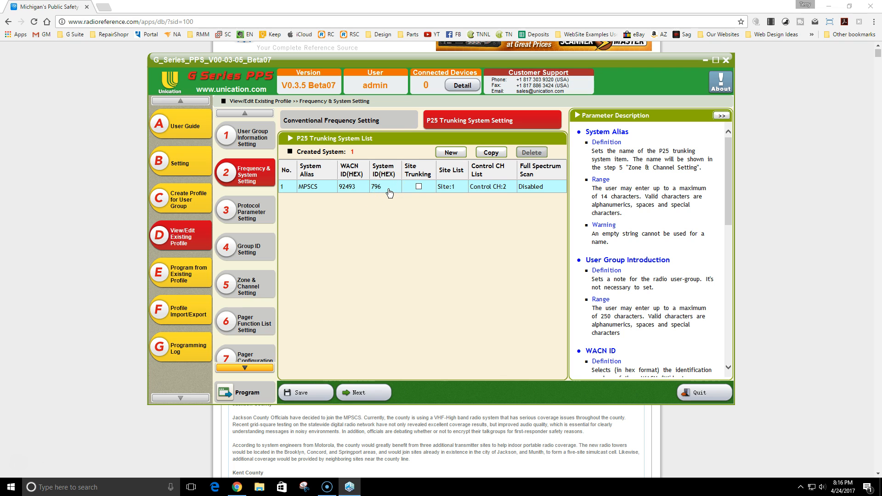
left_click(190, 437)
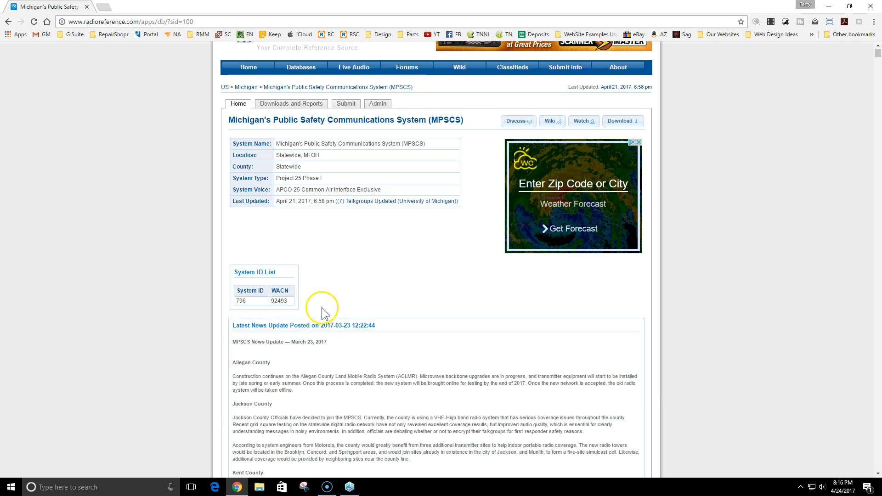
double_click(252, 301)
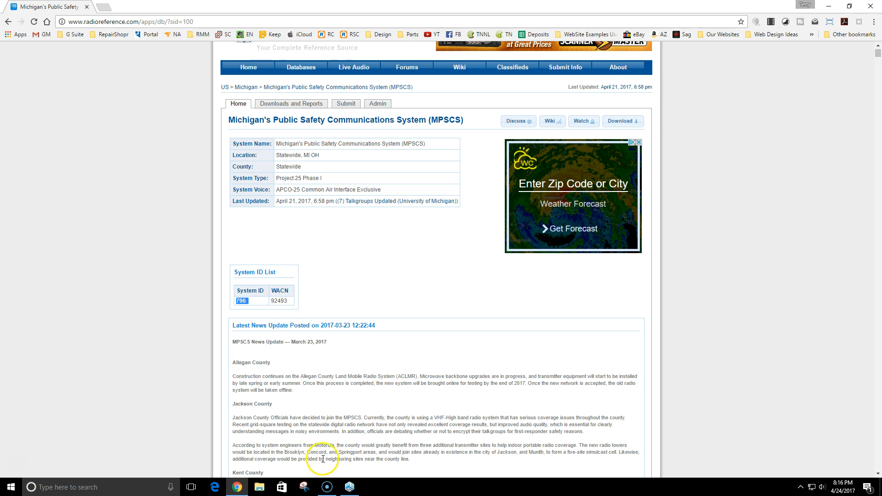
left_click(349, 487)
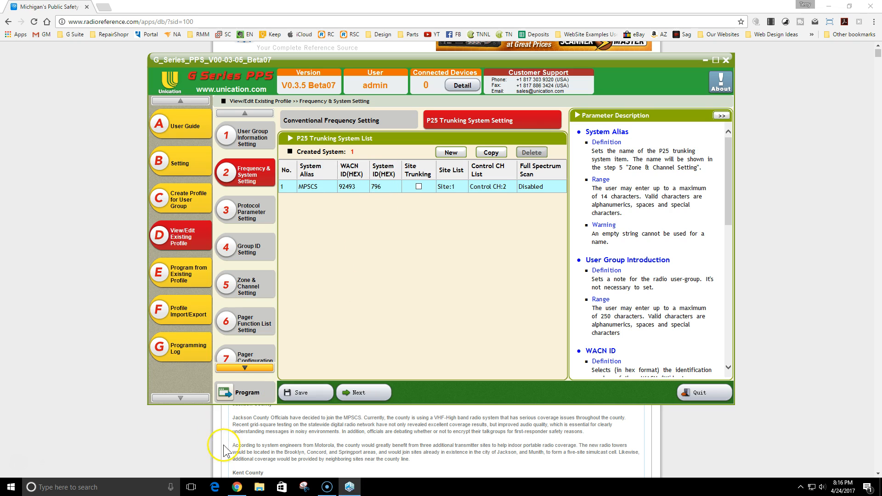
left_click(183, 454)
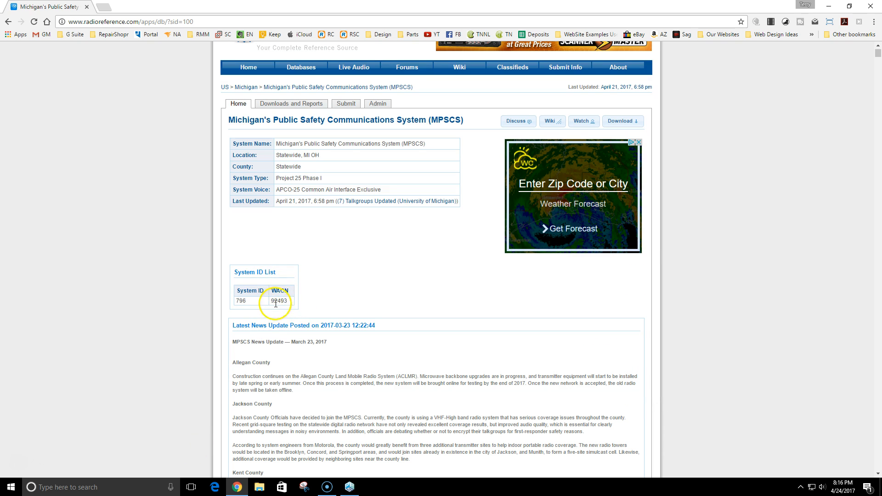
left_click(349, 487)
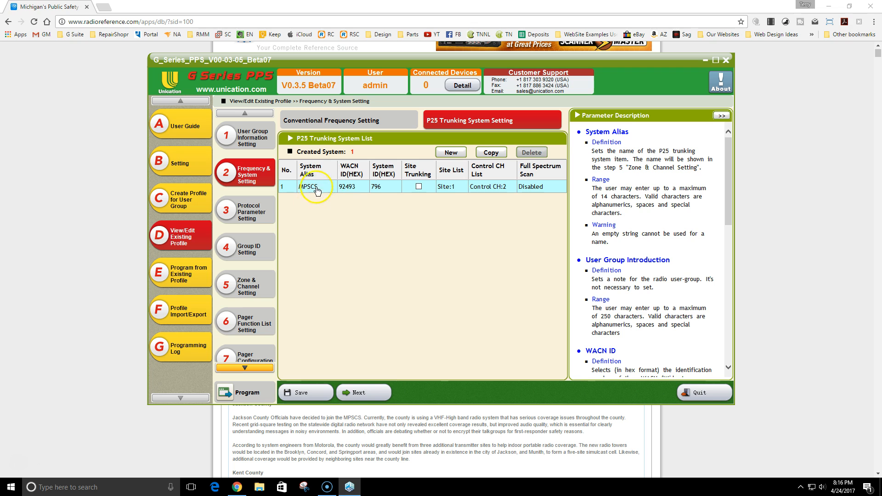
Examine the parameter descriptions for the WACN ID and System ID of the MPSCS trunking system.
left_click(358, 187)
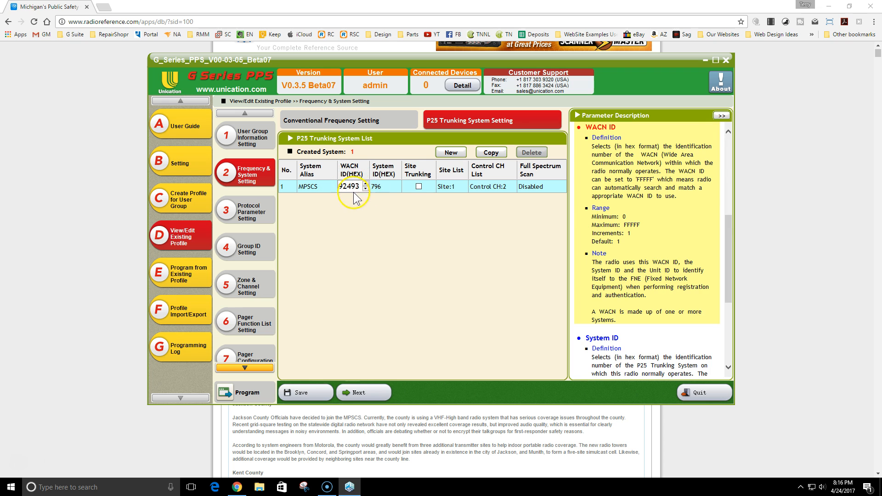
left_click(381, 187)
left_click(431, 230)
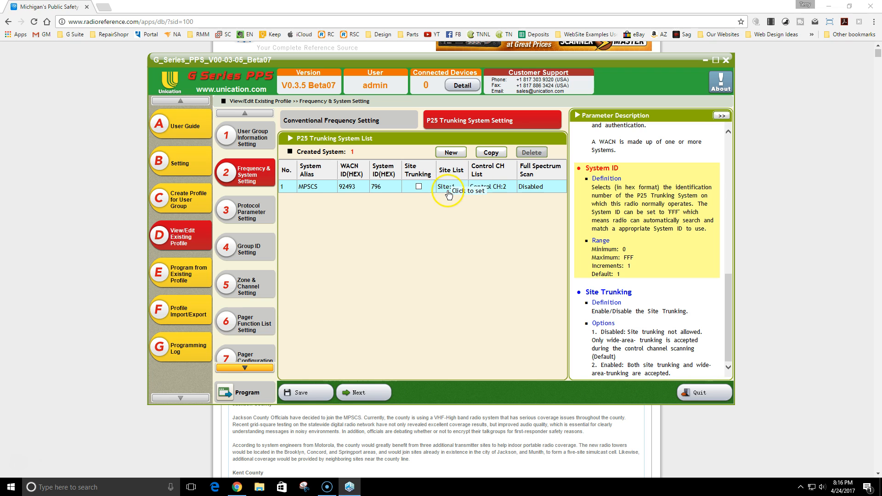
View the control channel list of the MPSCS system, close it without saving, and switch back to the RadioReference page in Chrome.
left_click(492, 195)
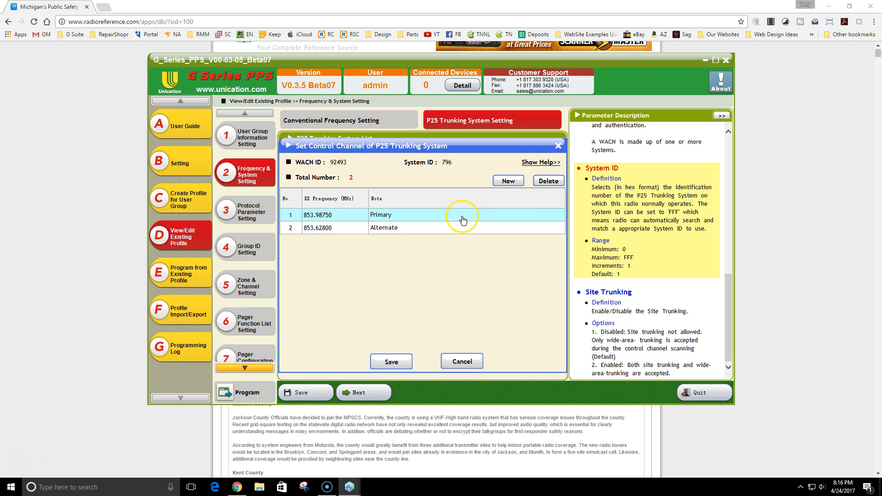
left_click(461, 363)
left_click(173, 459)
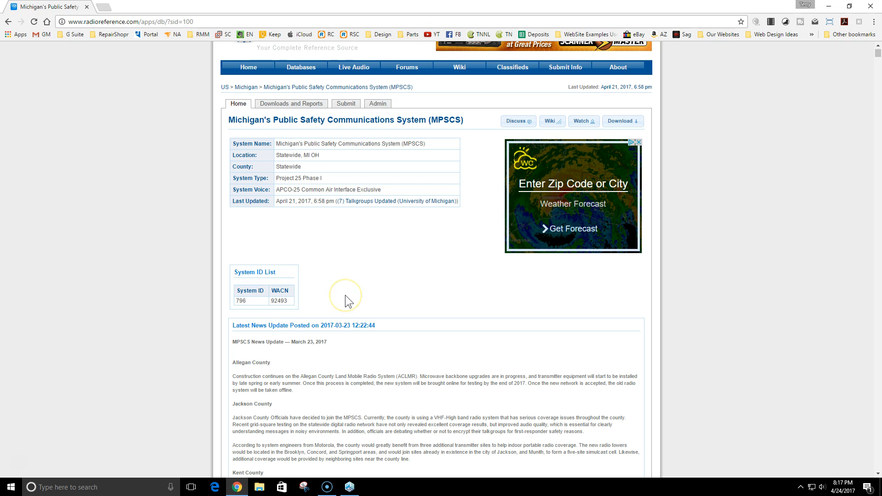
Find Saginaw County Simulcast in the MPSCS System Frequencies table and highlight its alternate control channel 853.8625 and primary control channel 853.9875.
scroll(363, 257, "down", 9)
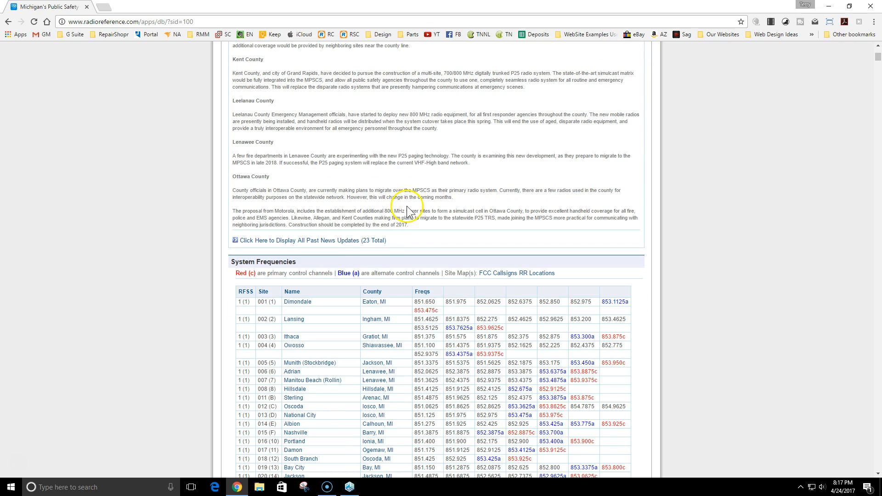
scroll(406, 202, "up", 10)
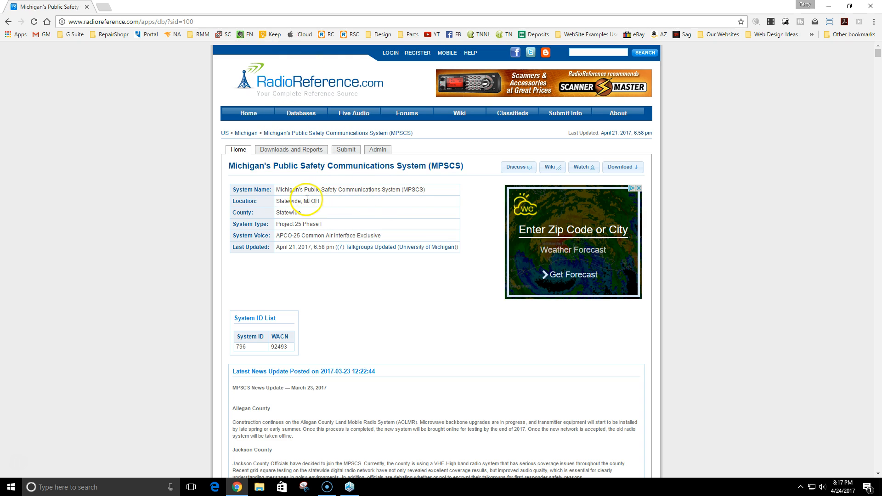
scroll(407, 230, "down", 5)
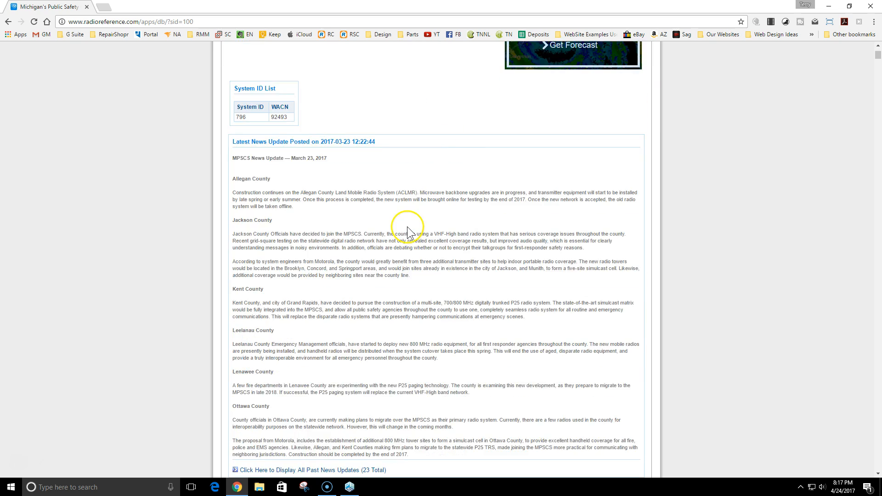
scroll(408, 229, "down", 5)
scroll(407, 226, "down", 6)
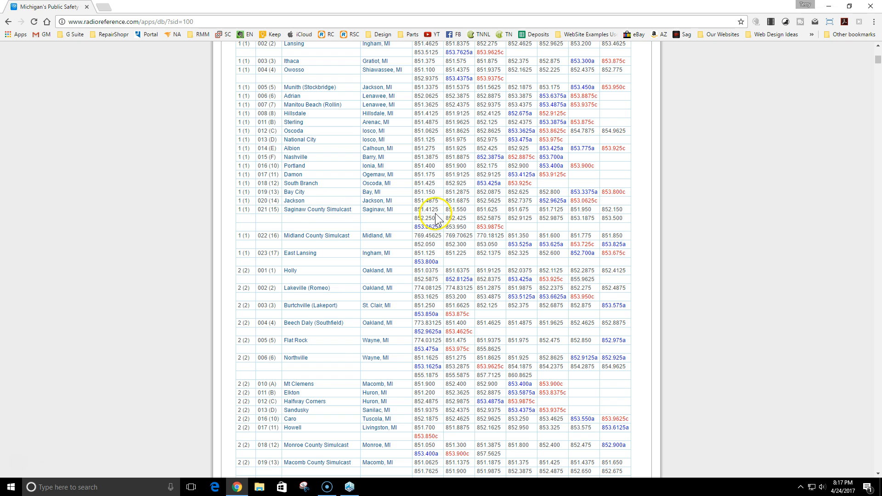
scroll(413, 212, "up", 5)
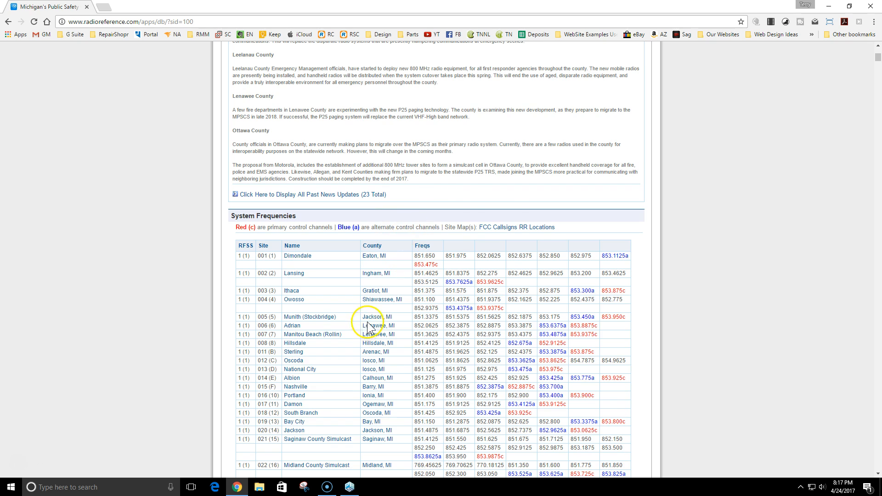
scroll(368, 321, "down", 5)
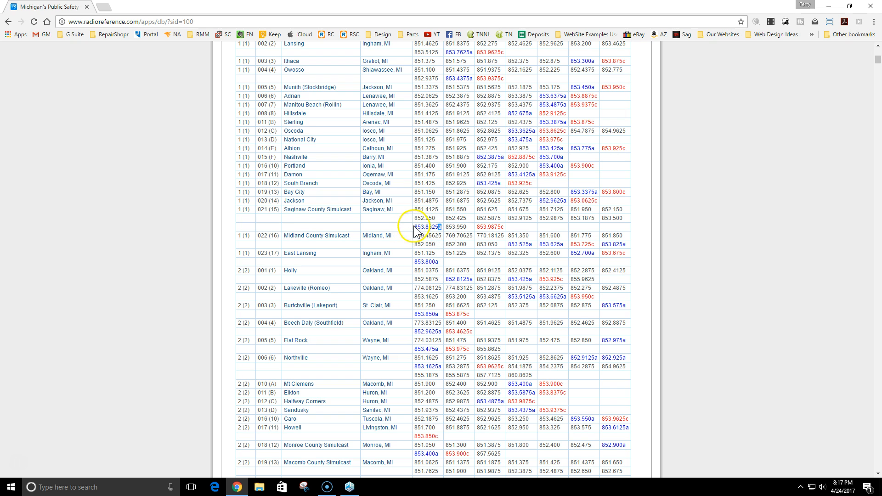
left_click(438, 227)
double_click(433, 226)
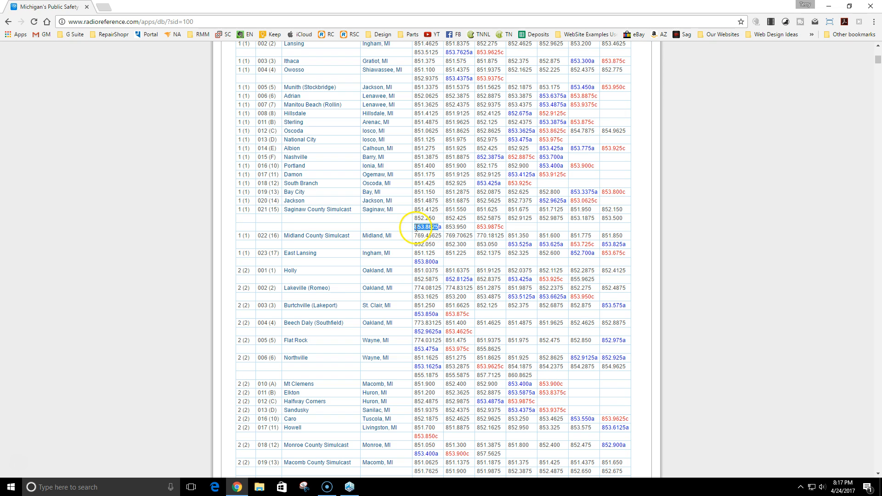
left_click_drag(502, 227, 480, 227)
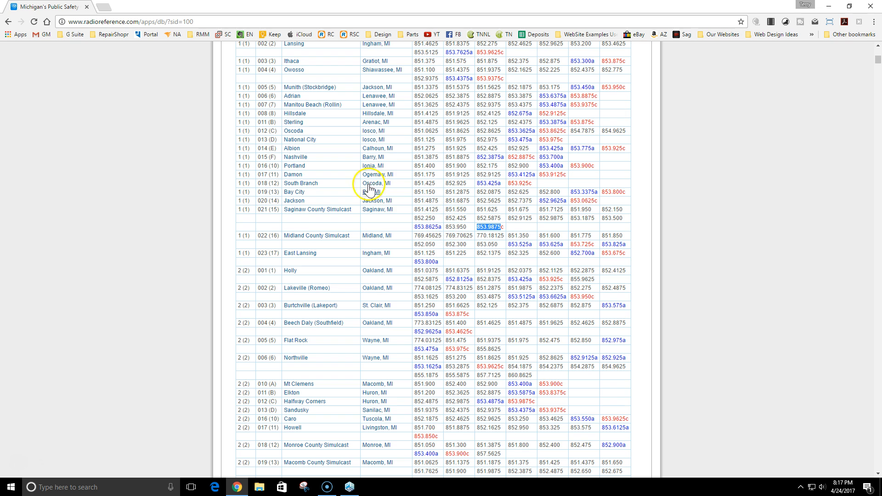
Switch to G Series PPS and compare the control channels of the MPSCS system with the RadioReference frequencies, closing the list without saving.
left_click(349, 488)
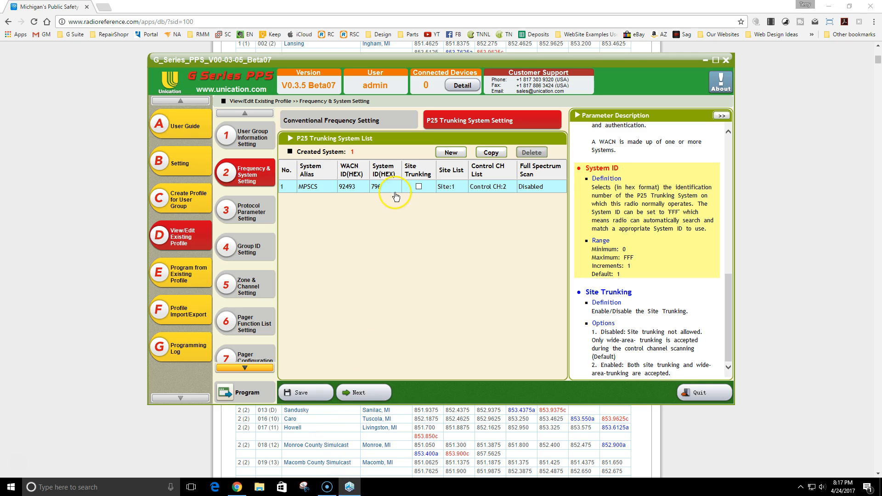
left_click(487, 192)
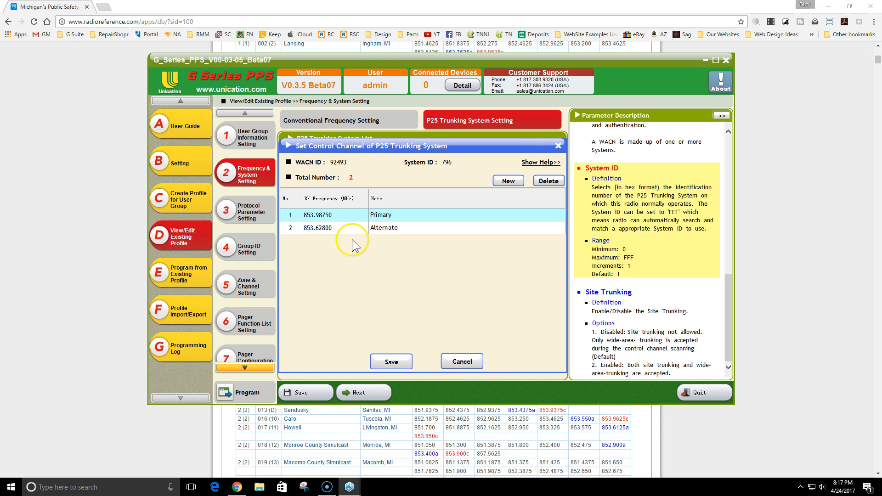
left_click(466, 362)
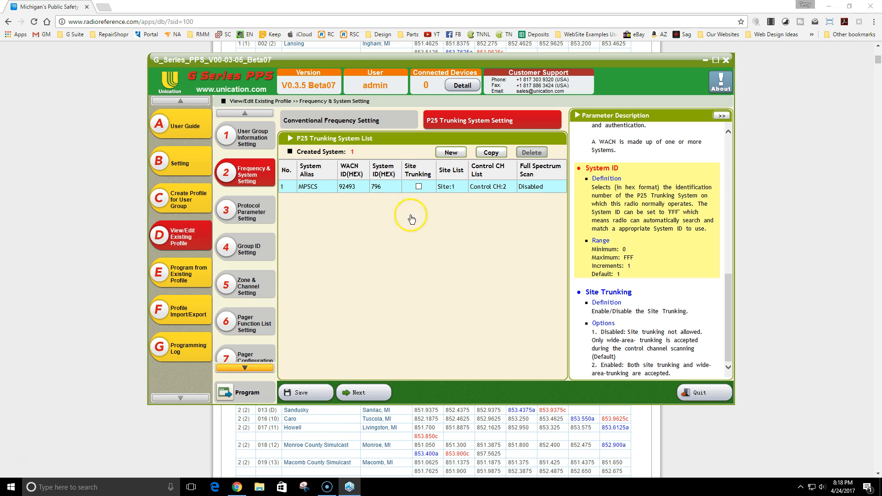
left_click(486, 189)
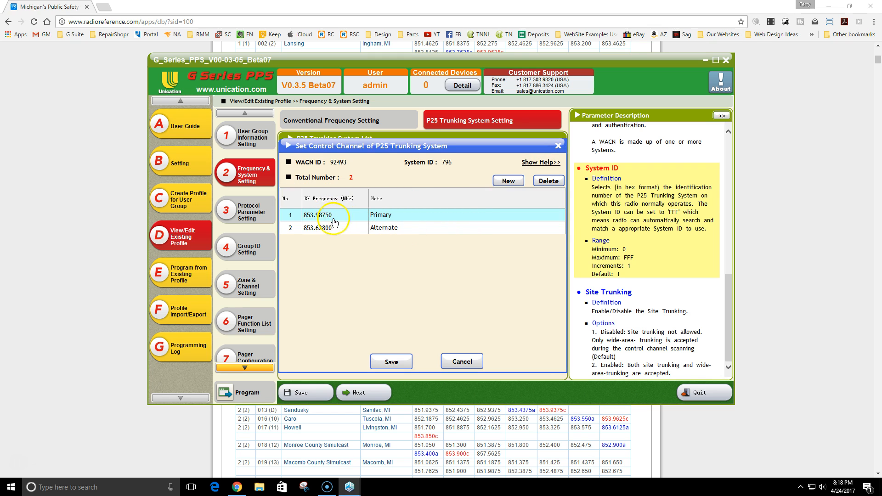
left_click(462, 361)
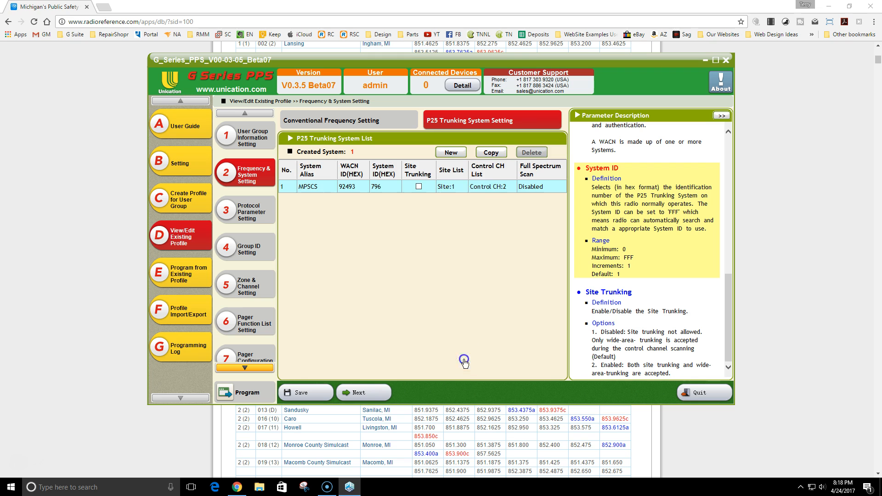
Continue to the protocol parameter settings, view the available protocol types and choose P25 Trunking for the listed protocol.
left_click(364, 393)
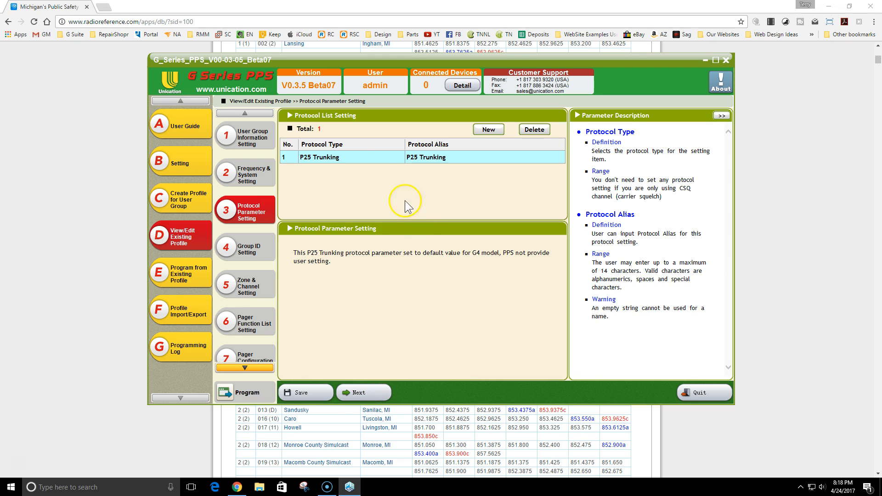
left_click(324, 161)
left_click(387, 158)
left_click(402, 157)
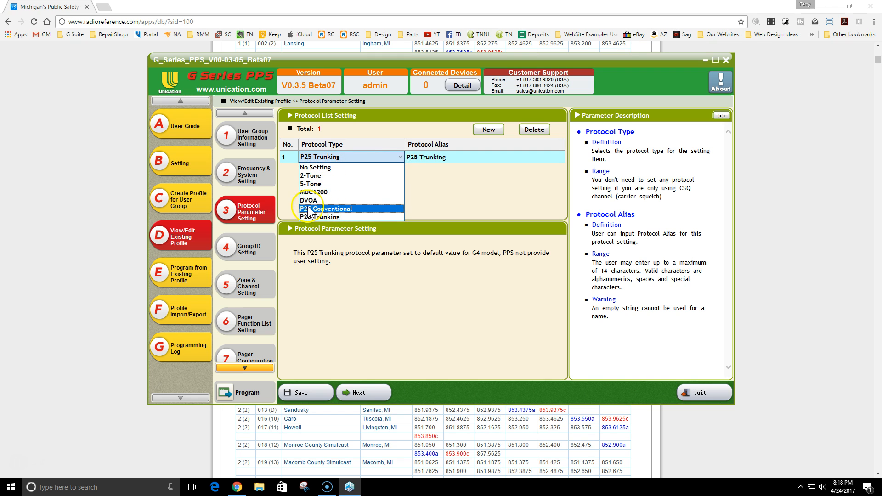
left_click(339, 217)
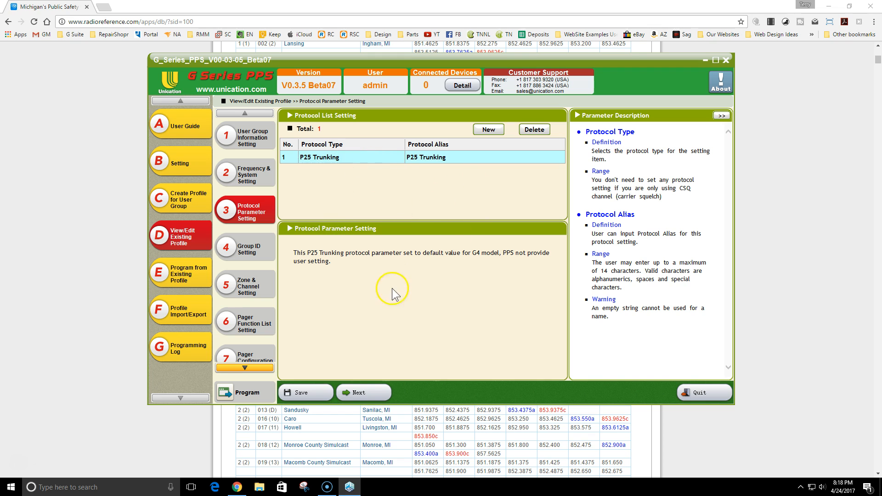
Continue to the group ID settings and review the talk group list with its aliases, alert tones and P25T TGIDs.
left_click(374, 393)
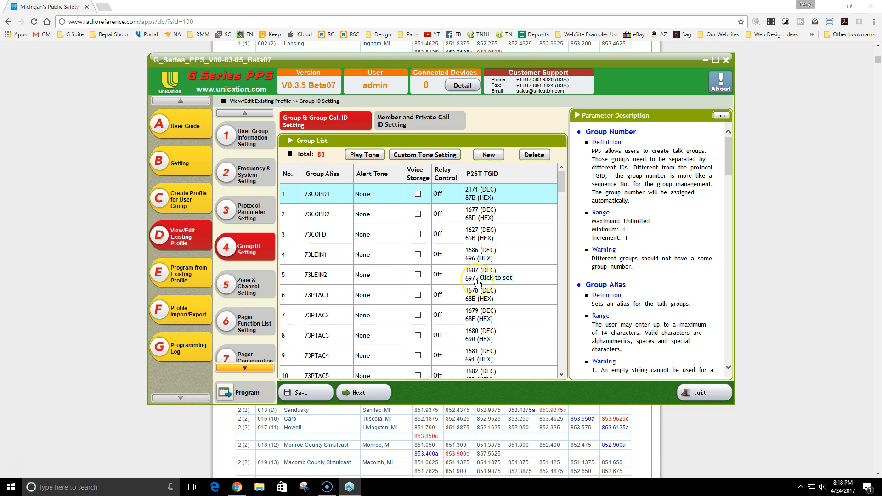
left_click(253, 246)
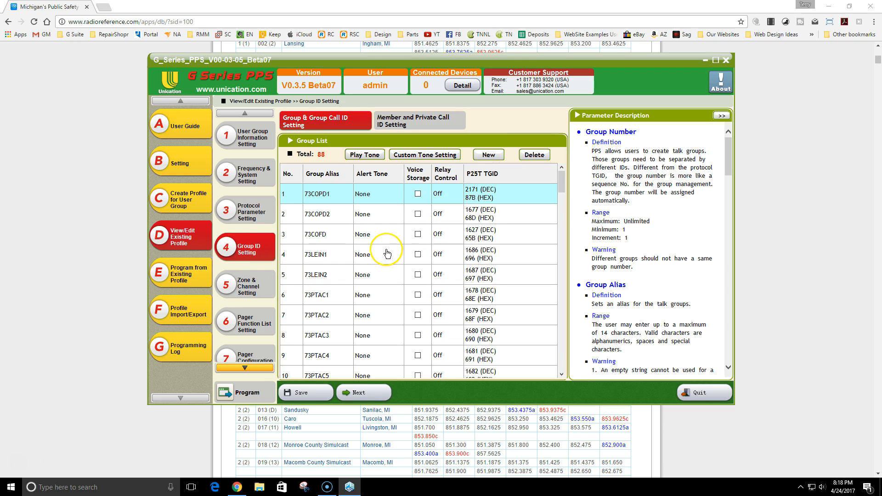
scroll(387, 254, "down", 1)
scroll(404, 210, "up", 1)
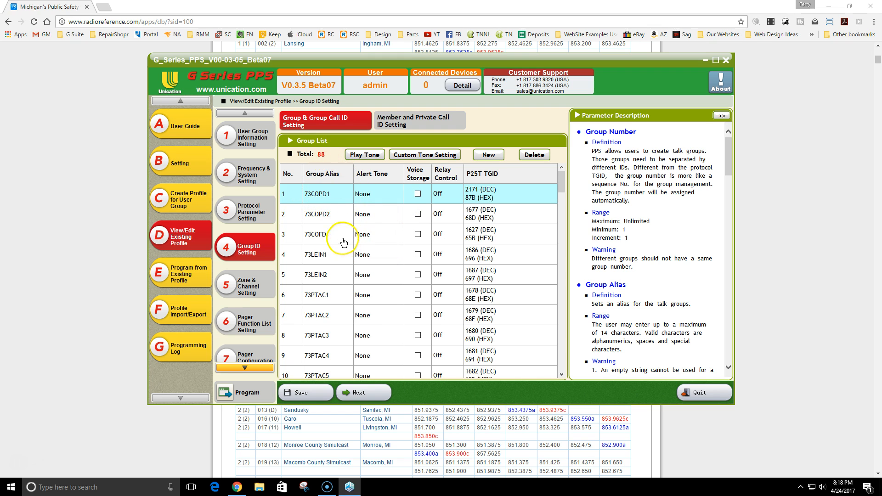
scroll(331, 216, "down", 8)
scroll(332, 260, "up", 8)
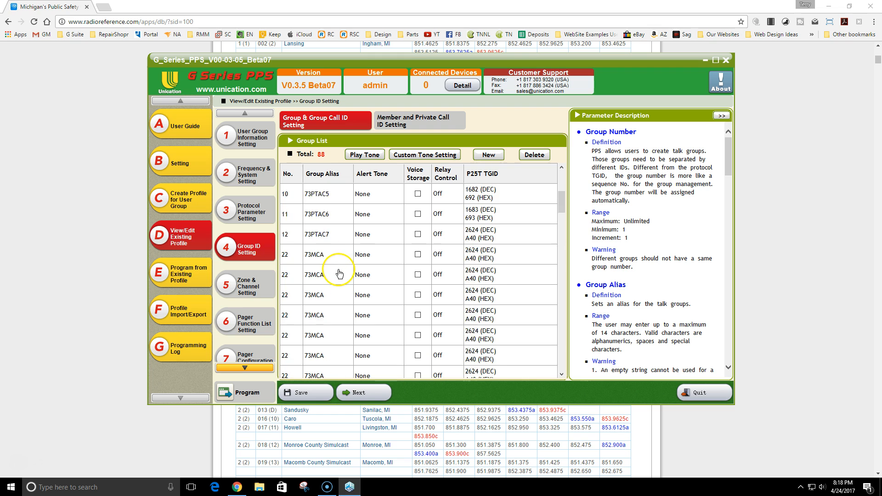
scroll(326, 244, "down", 3)
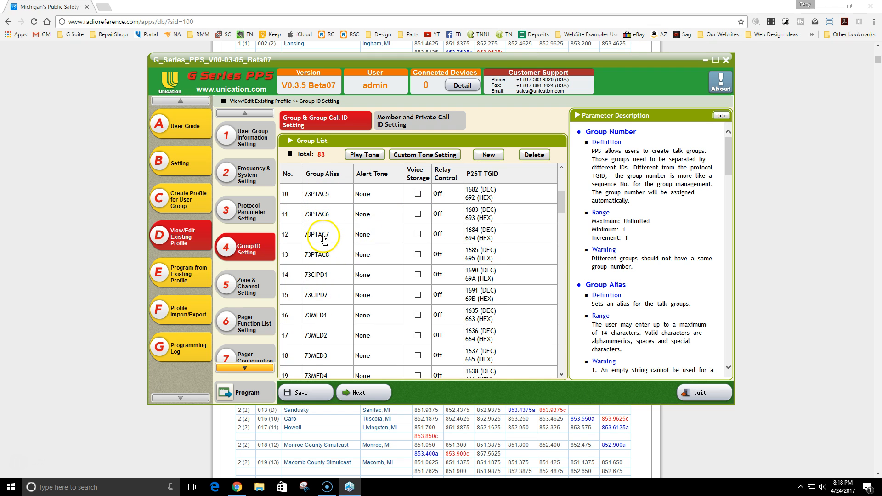
scroll(331, 234, "up", 3)
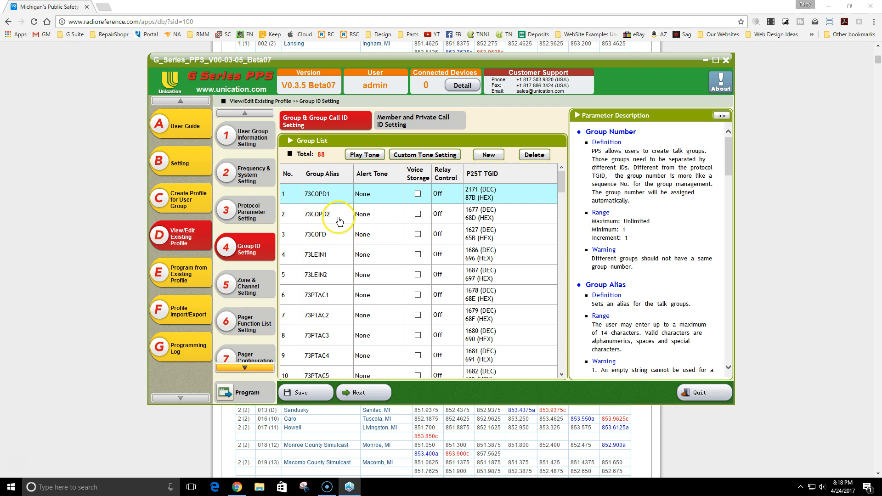
scroll(339, 221, "down", 7)
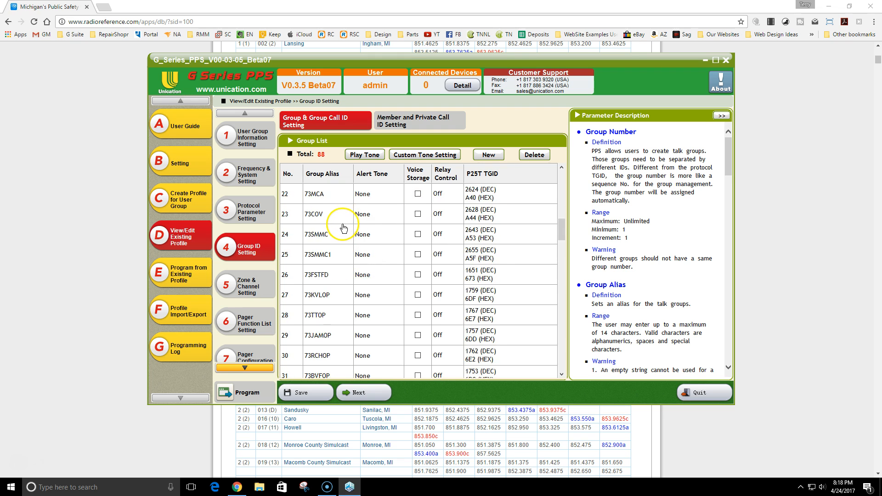
scroll(344, 228, "up", 7)
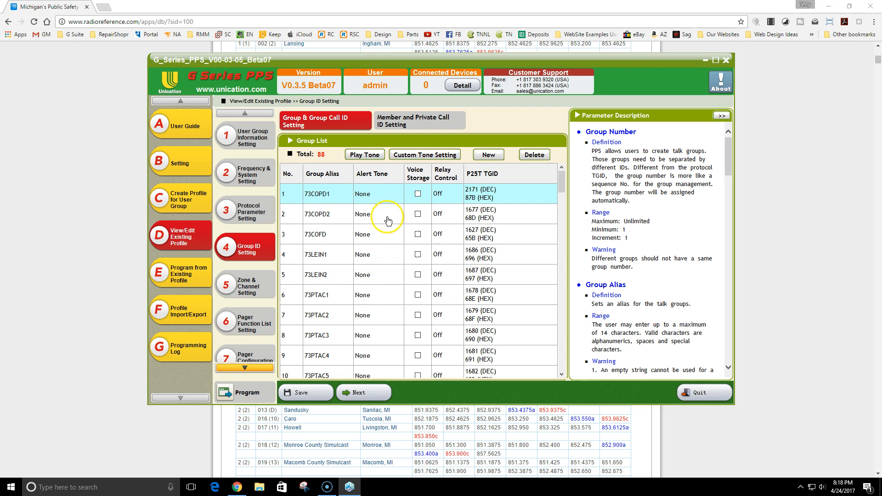
Glance at the zone and channel list, and return to the group list to examine the alert tone setting of 73COPD1.
left_click(267, 285)
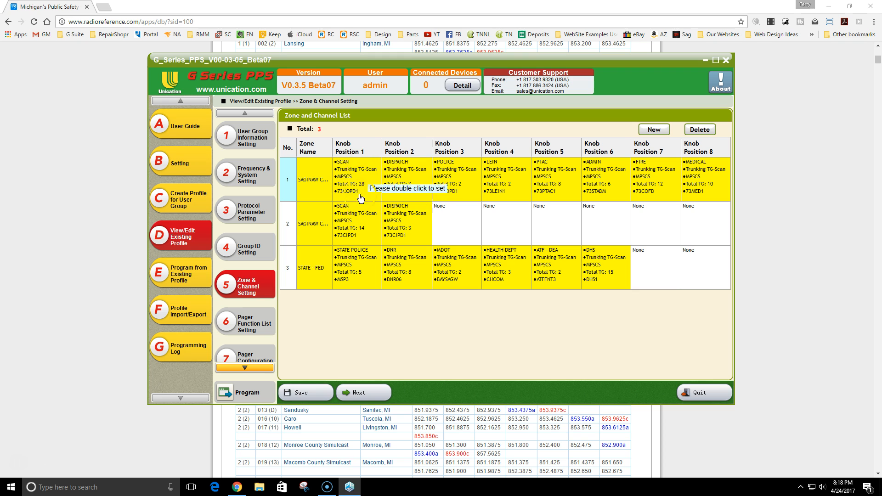
left_click(268, 252)
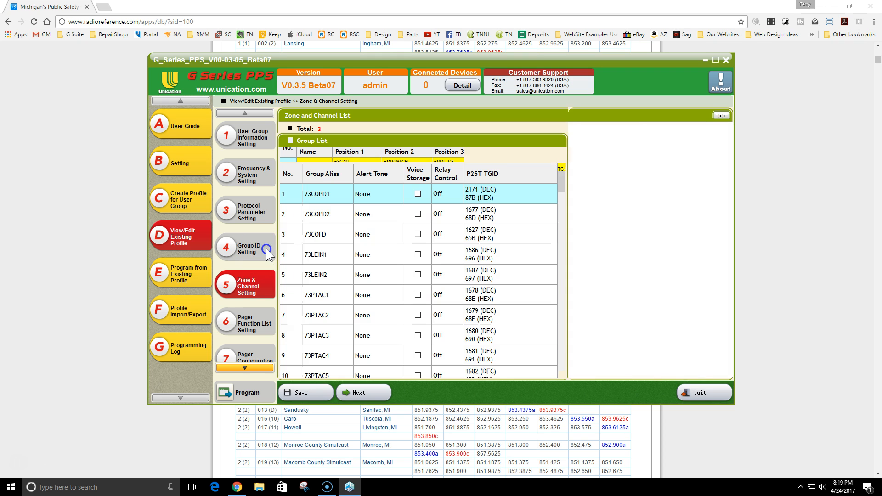
scroll(370, 232, "down", 1)
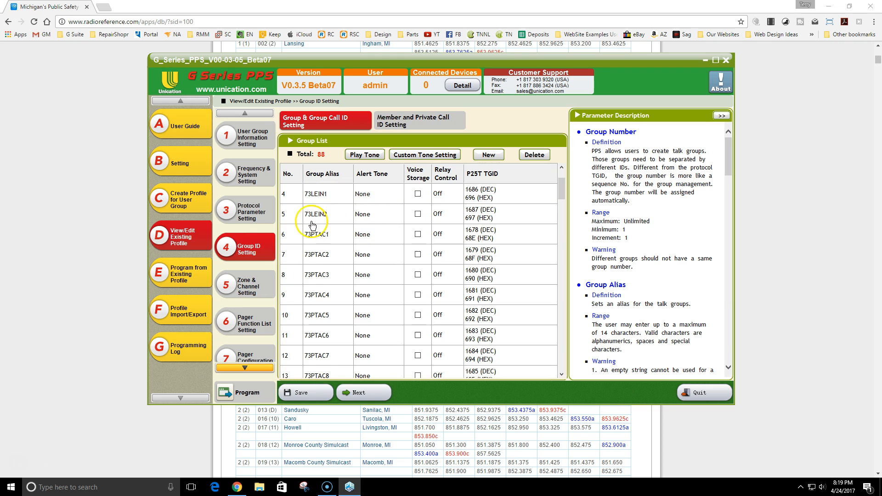
scroll(351, 261, "up", 1)
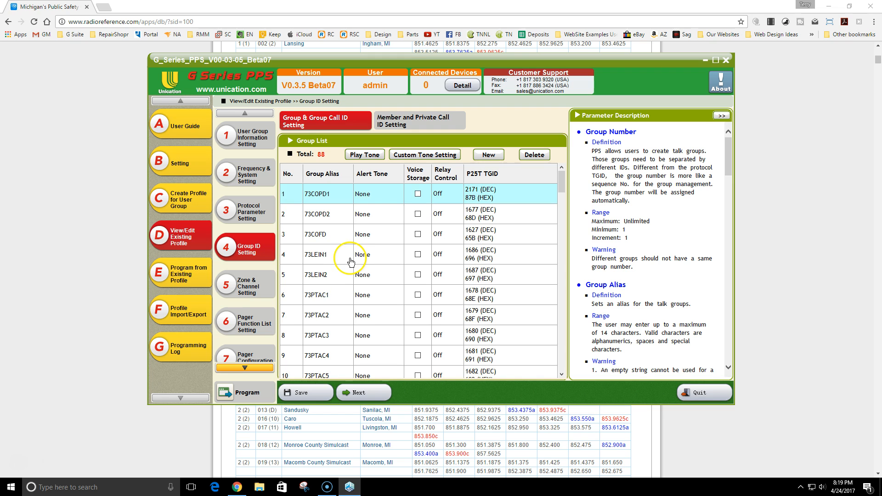
left_click(386, 198)
left_click(386, 199)
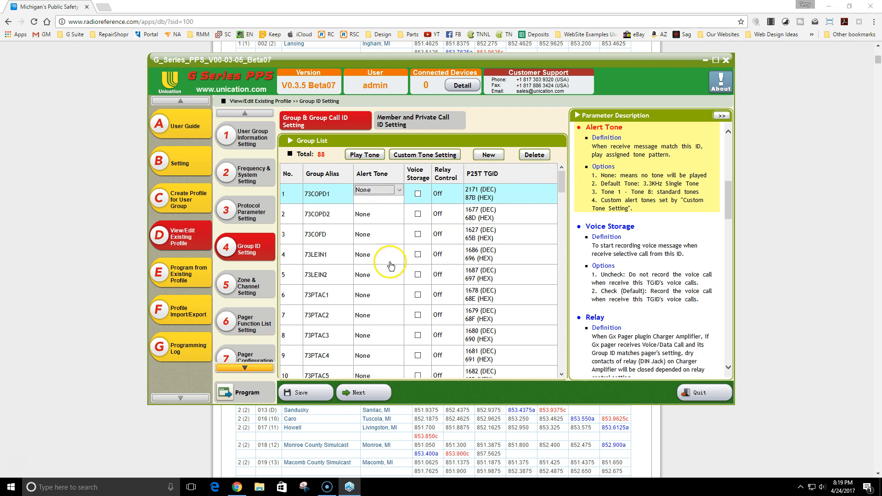
Add a new group at the end of the talk group list and turn off its voice storage.
scroll(389, 209, "down", 10)
scroll(388, 274, "down", 15)
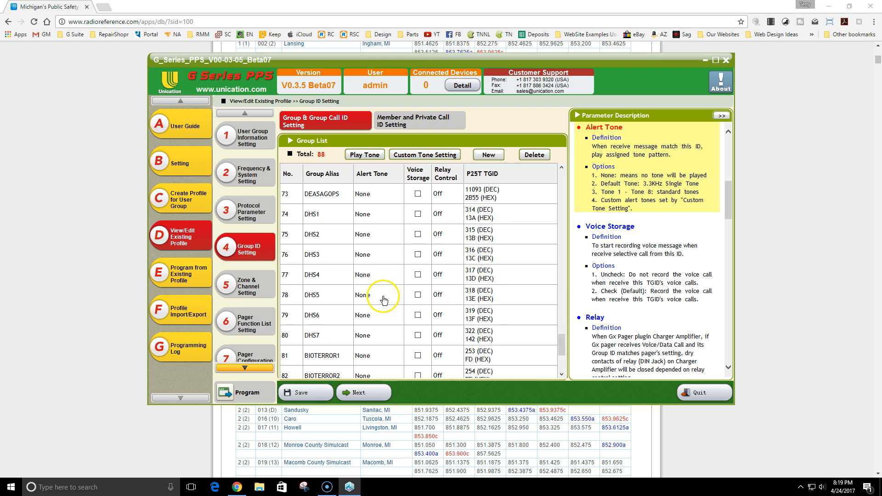
left_click(488, 155)
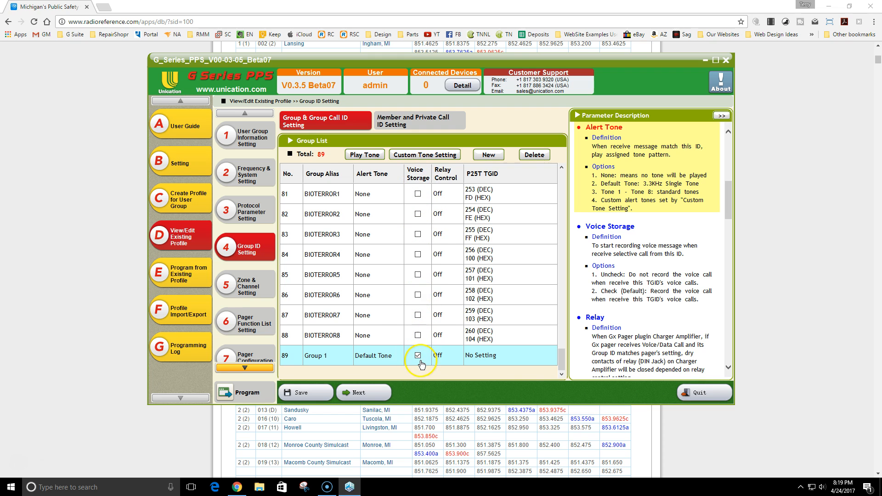
left_click(422, 181)
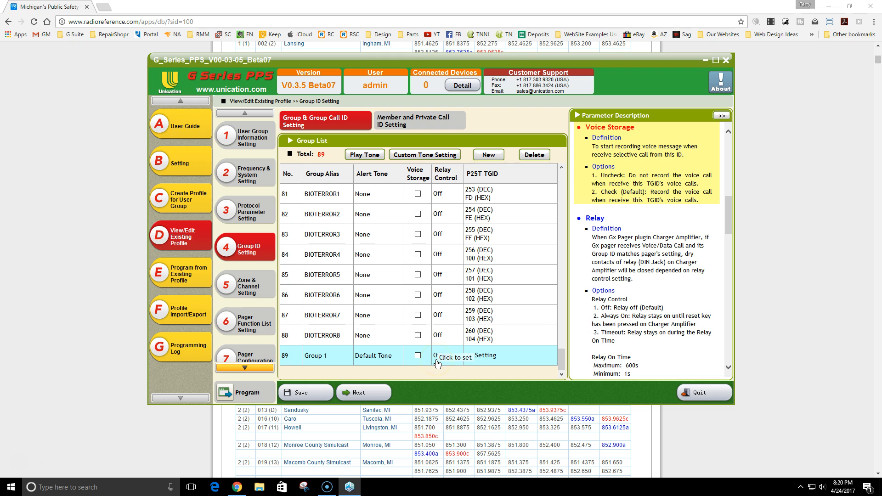
left_click(418, 356)
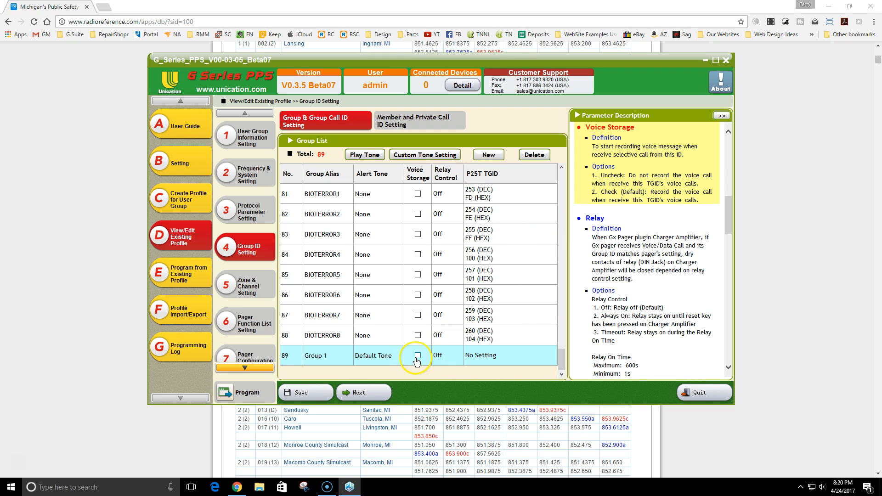
Set the new group's alert tone to None and open its alias for editing.
left_click(390, 357)
left_click(400, 352)
left_click(374, 363)
left_click(400, 366)
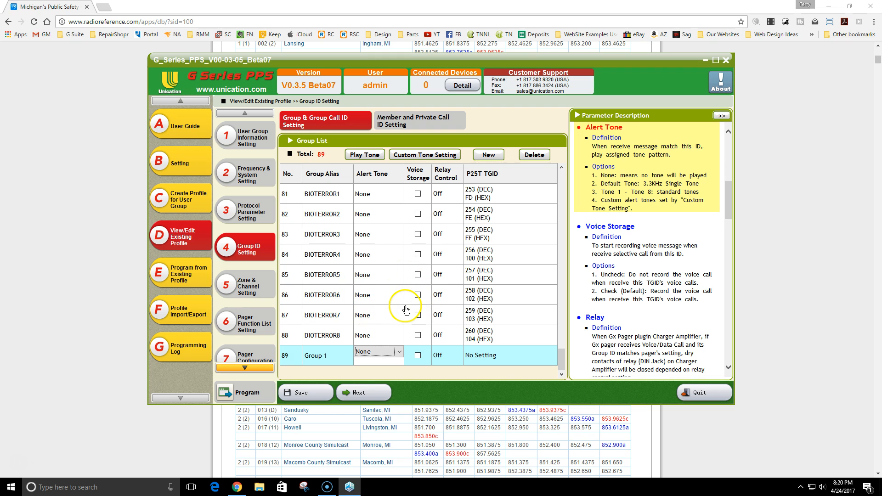
left_click(400, 352)
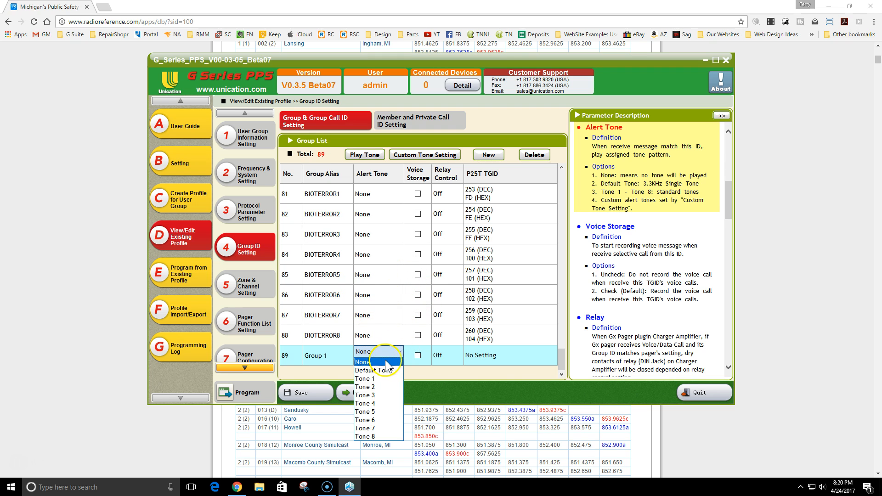
left_click(385, 363)
left_click(318, 356)
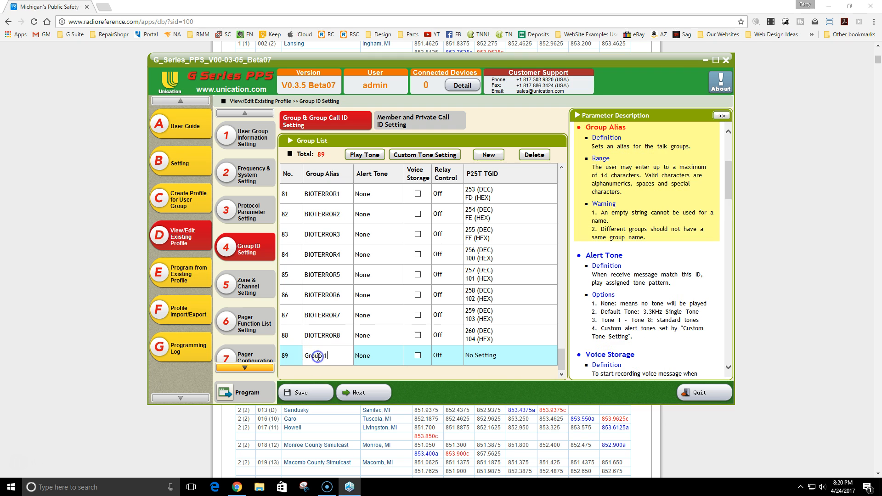
double_click(318, 357)
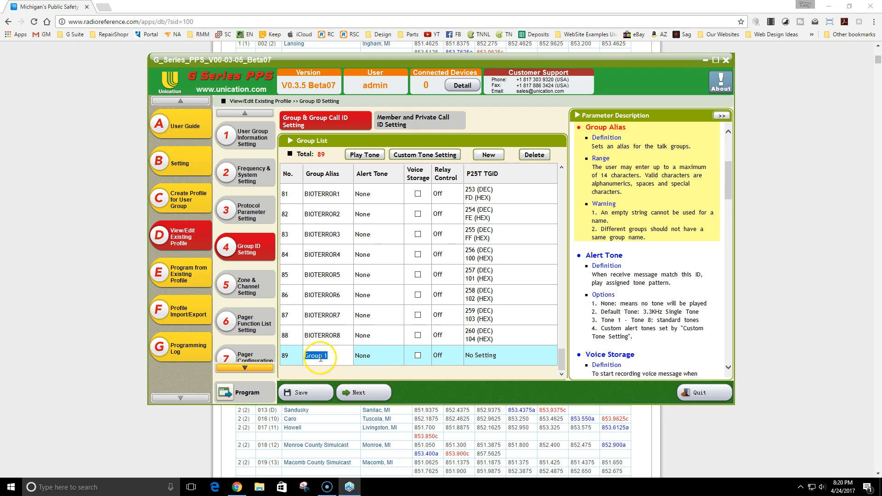
Switch to the RadioReference page, find the Saginaw County Common/Interop talkgroups and examine the decimal ID and alpha tag of 73COM.
left_click(193, 437)
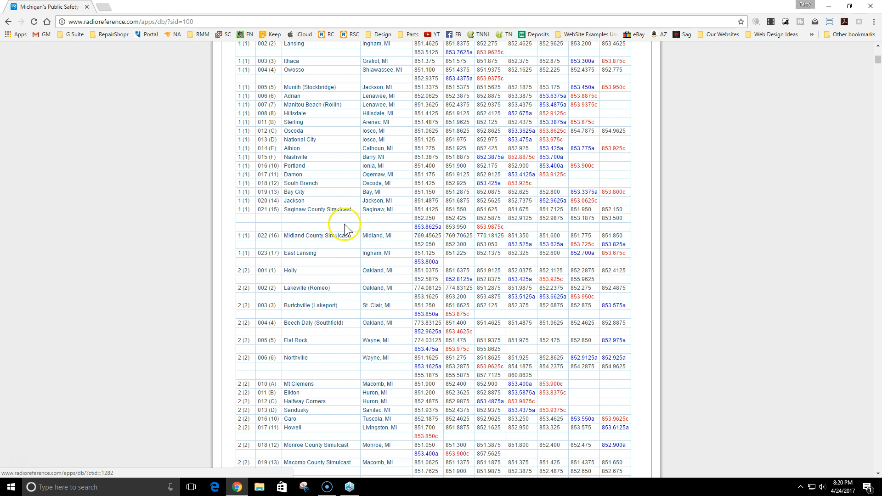
scroll(343, 213, "down", 18)
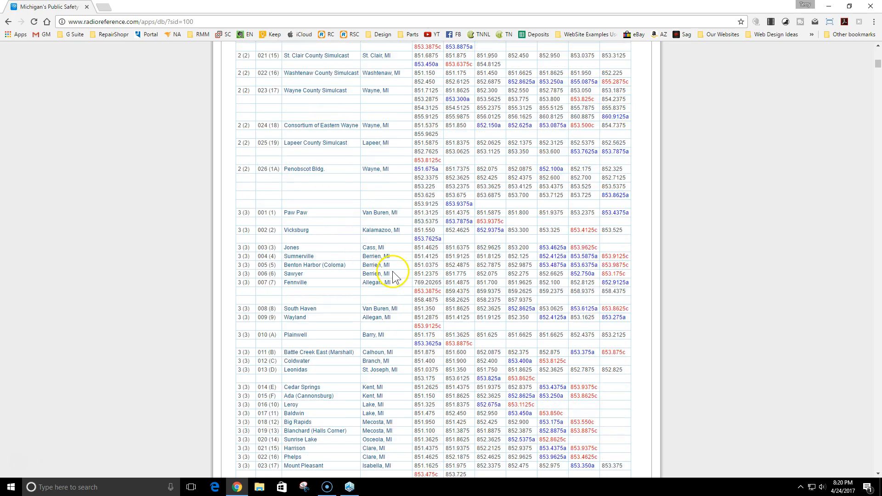
scroll(394, 276, "down", 10)
left_click_drag(876, 69, 878, 350)
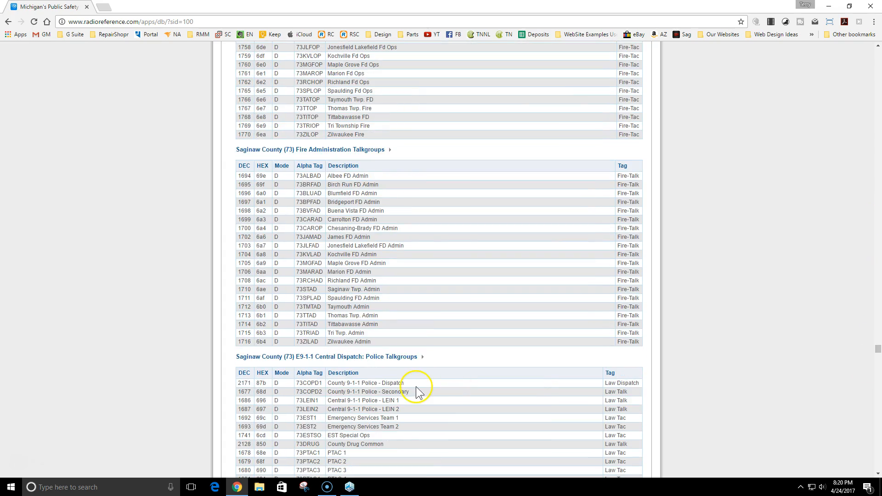
scroll(330, 340, "up", 20)
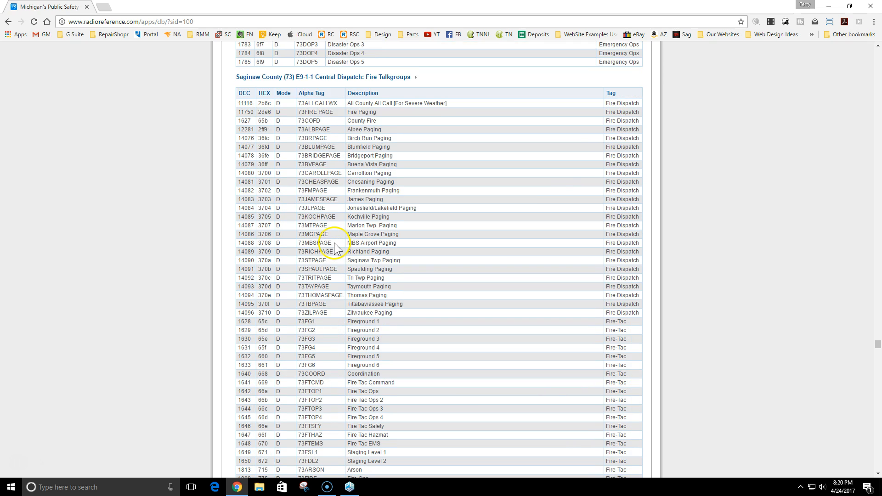
scroll(336, 243, "up", 5)
scroll(322, 257, "down", 3)
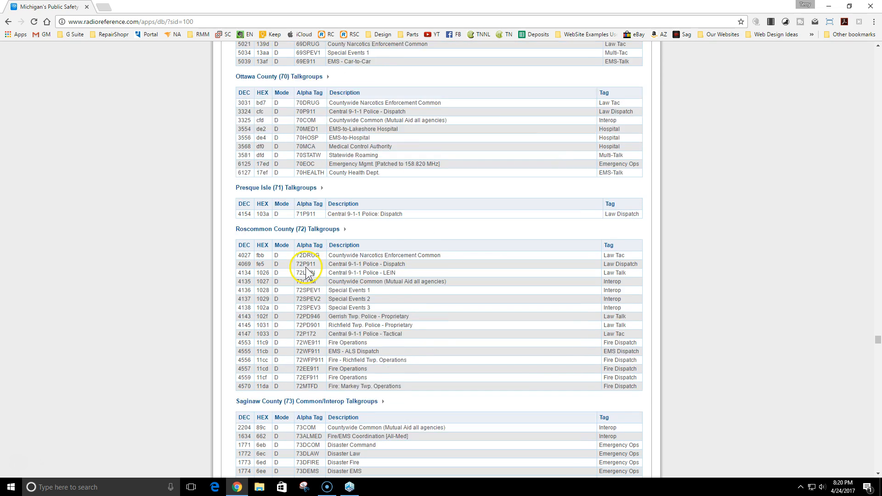
scroll(307, 193, "down", 2)
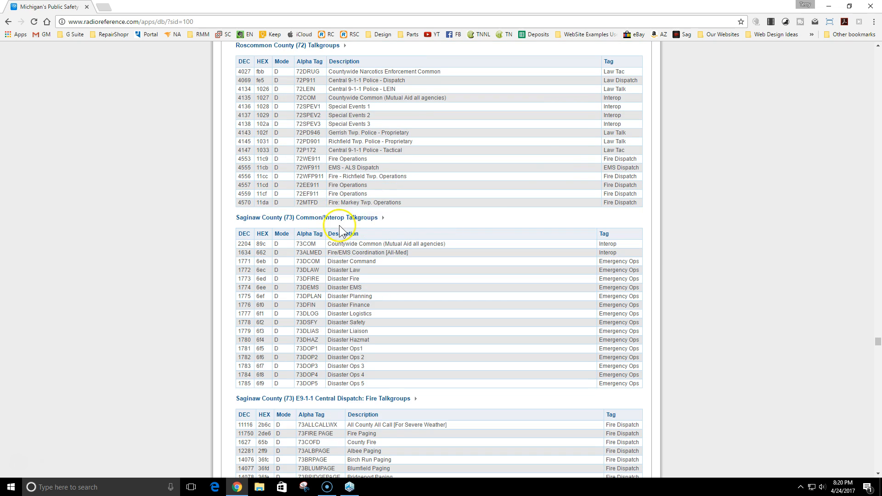
scroll(390, 230, "down", 2)
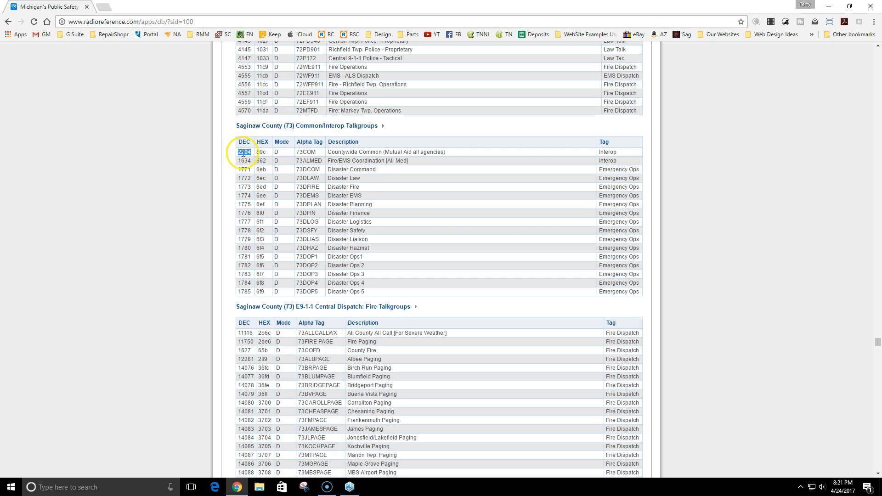
double_click(298, 152)
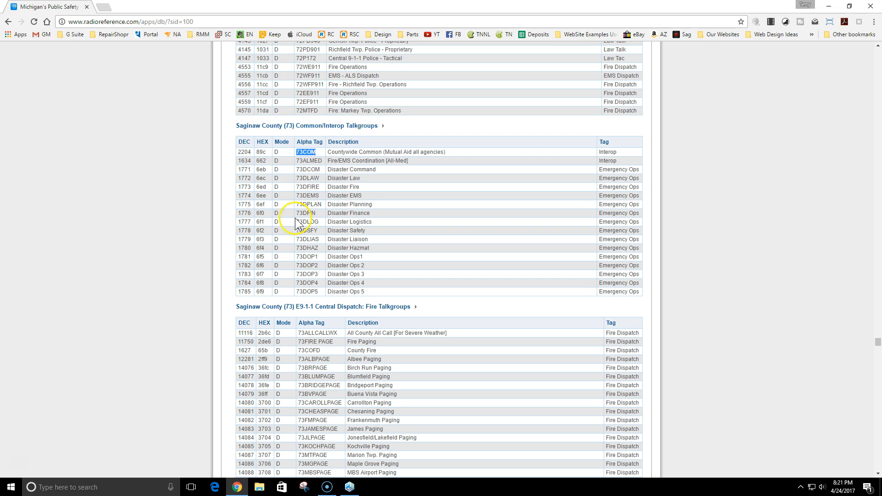
Return to G Series PPS, view the new group's P25 Trunking TGID assignment without applying it, and delete the group.
left_click(348, 488)
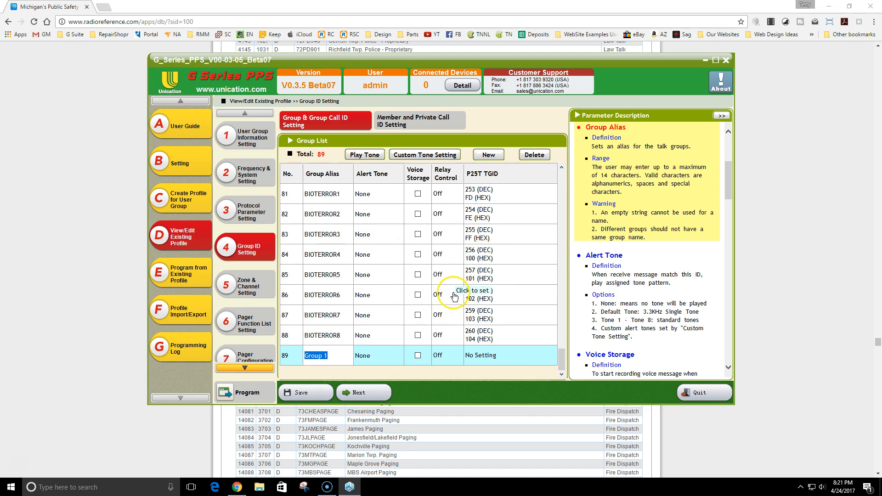
left_click(514, 355)
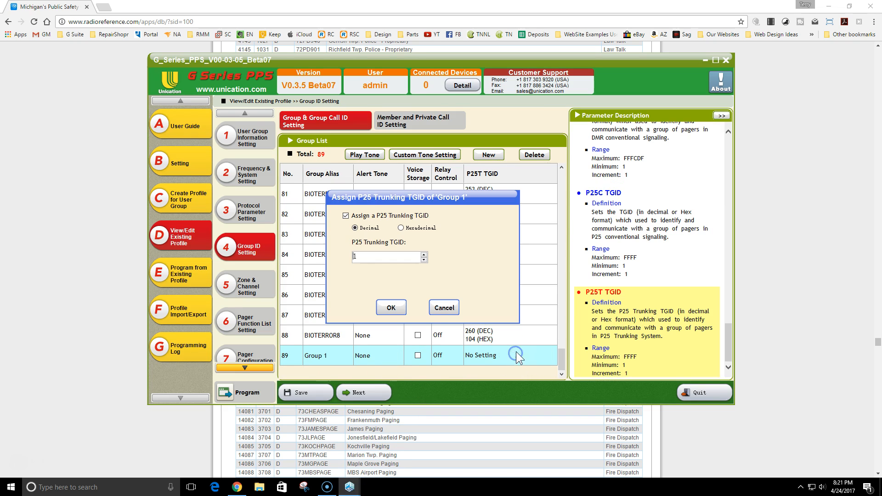
left_click(445, 307)
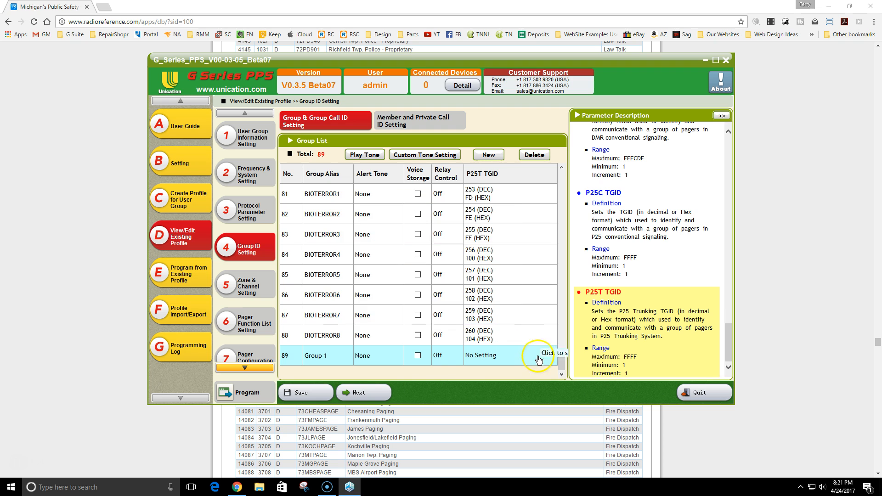
left_click(534, 155)
left_click_drag(561, 358, 567, 178)
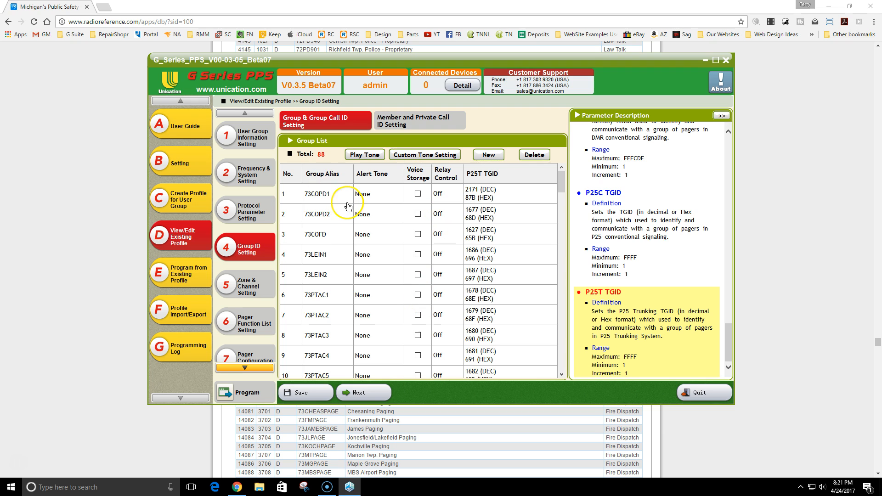
Look up 73COFD among the Saginaw County fire talkgroups on RadioReference and highlight its row, alpha tag and decimal ID.
left_click(336, 238)
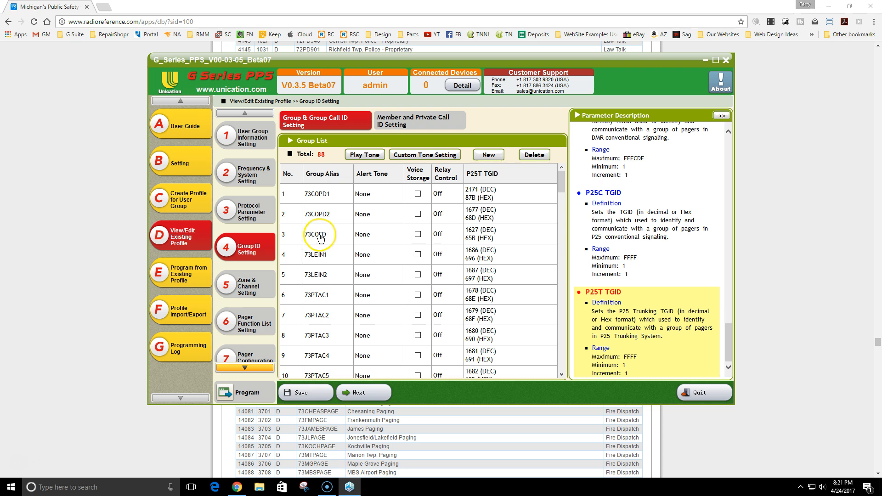
left_click(164, 453)
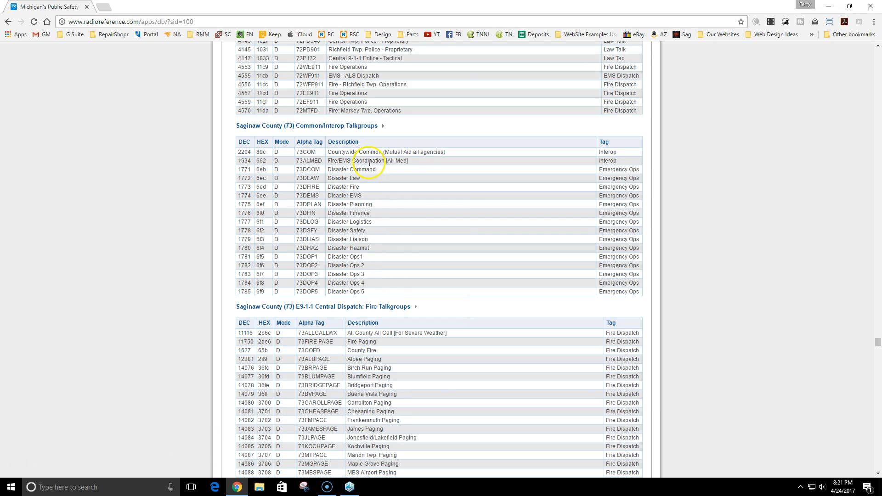
scroll(369, 163, "down", 2)
left_click_drag(385, 253, 244, 258)
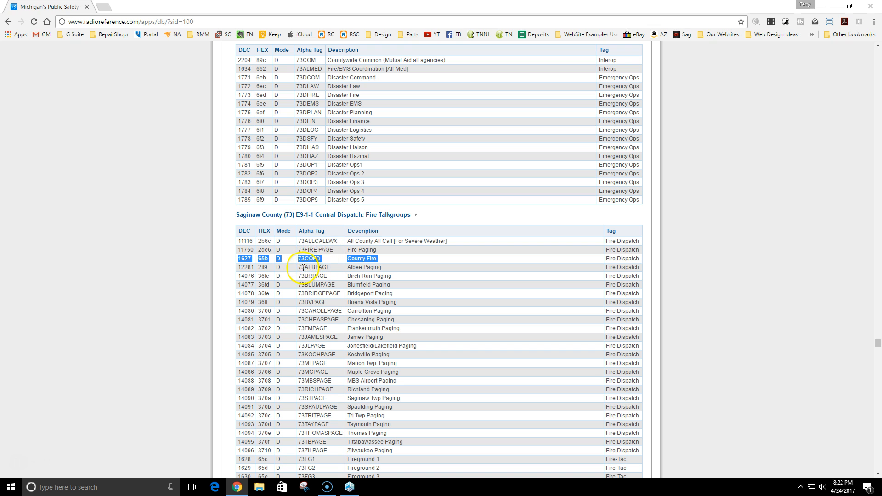
left_click(329, 260)
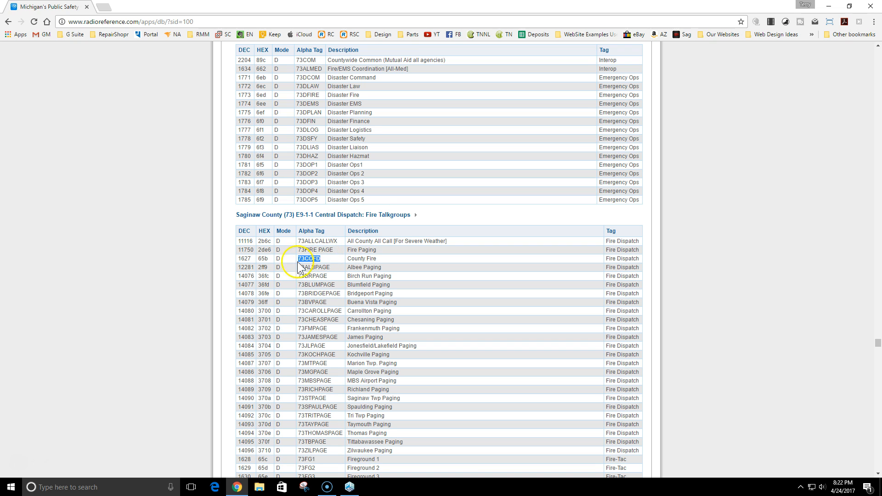
left_click_drag(251, 259, 244, 259)
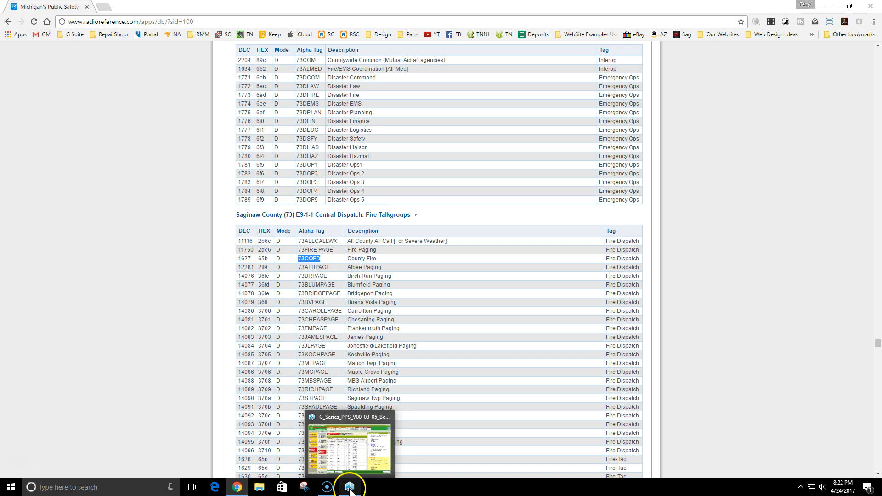
Return to G Series PPS and compare the alias and P25 Trunking TGID of 73COFD with RadioReference, leaving the assignment dialog without changes.
left_click(349, 489)
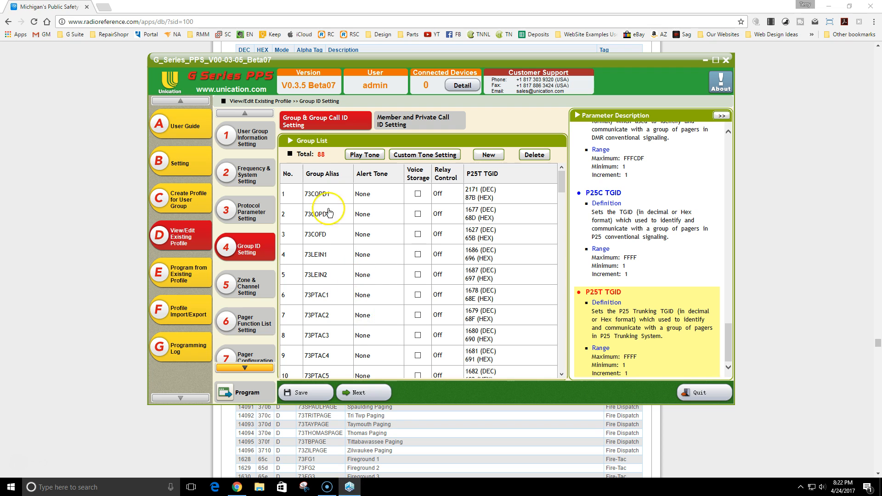
left_click(339, 239)
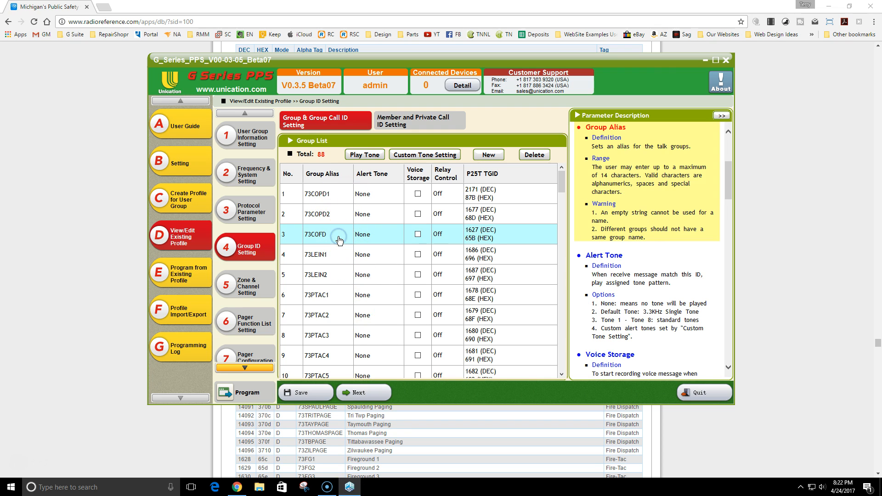
left_click(339, 237)
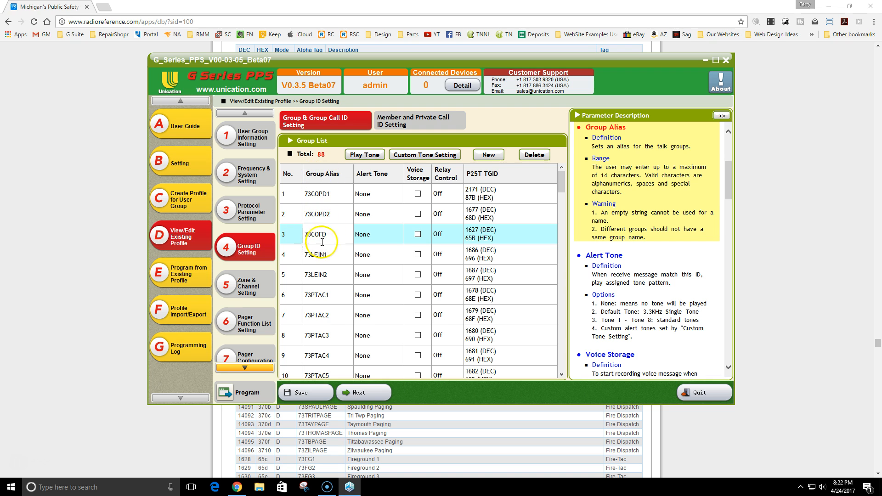
left_click(516, 231)
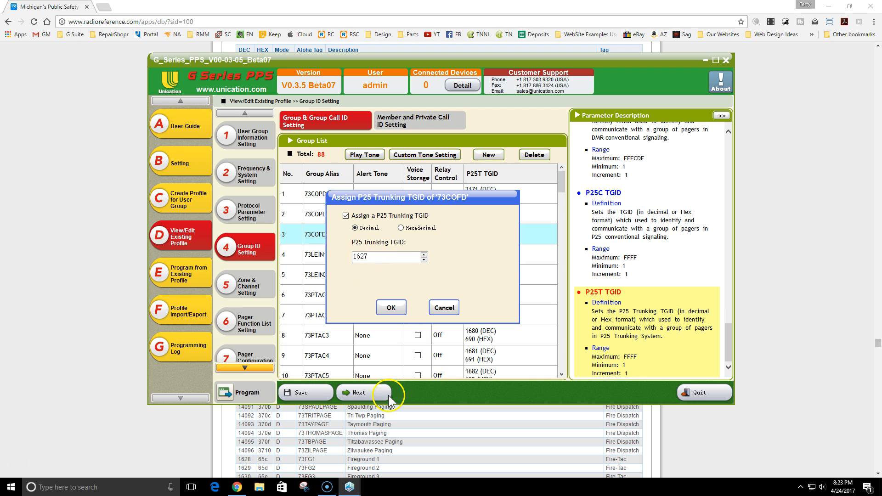
left_click(241, 454)
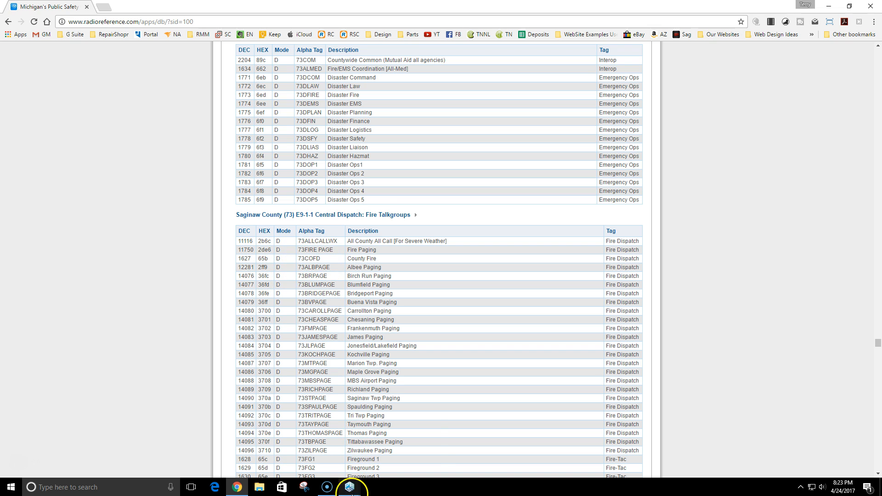
mouse_move(357, 482)
left_click(402, 448)
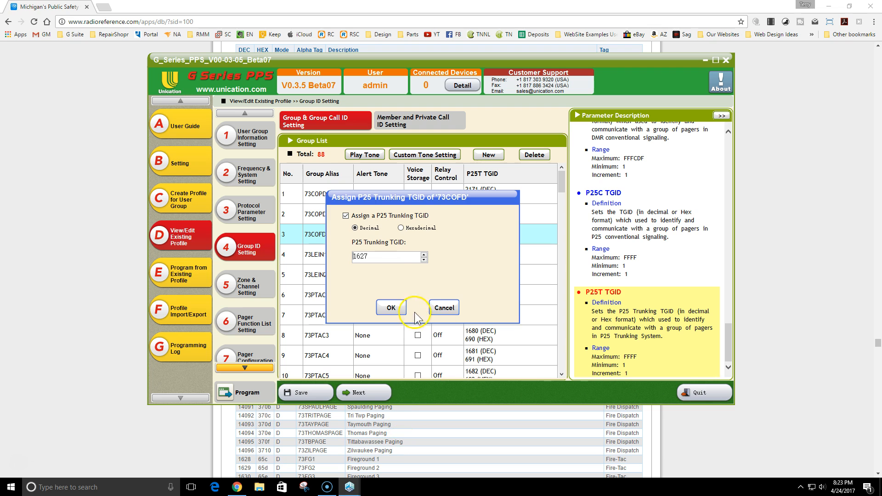
left_click(444, 306)
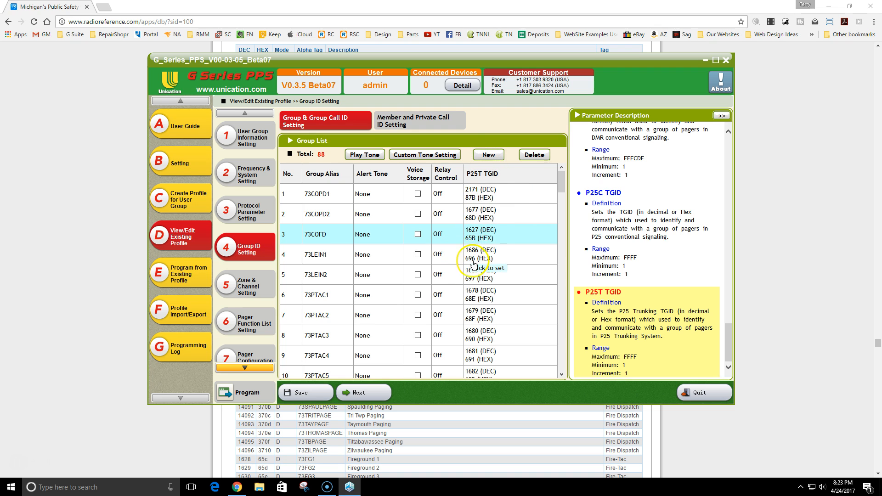
Review the full talk group list from the Saginaw County groups through the state and federal groups.
scroll(464, 264, "down", 1)
scroll(363, 235, "up", 1)
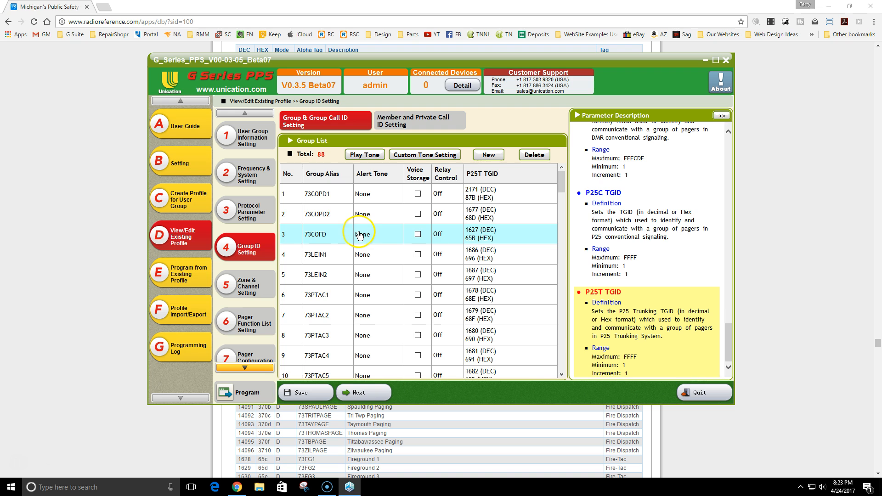
scroll(360, 236, "down", 19)
scroll(349, 250, "down", 3)
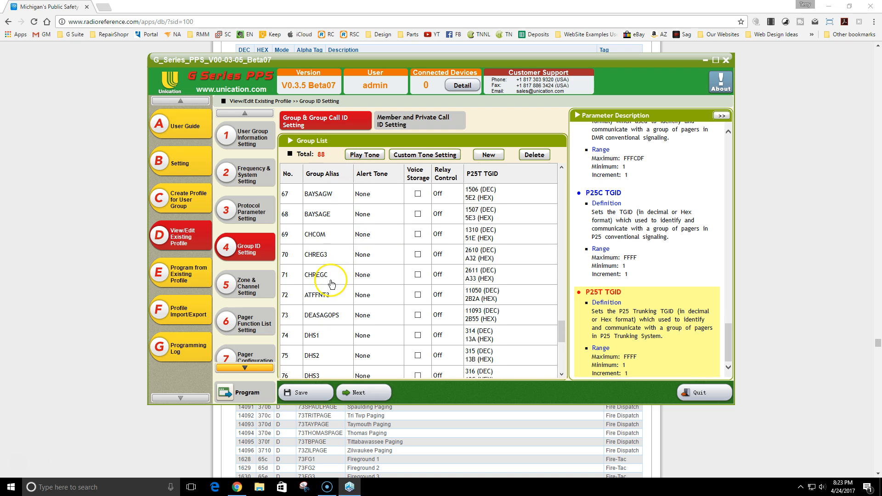
scroll(331, 284, "up", 4)
scroll(330, 285, "up", 18)
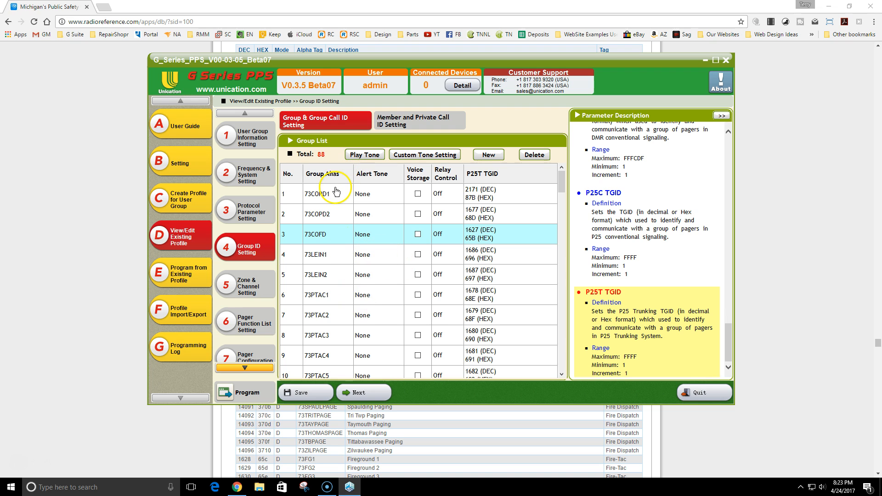
scroll(343, 234, "down", 6)
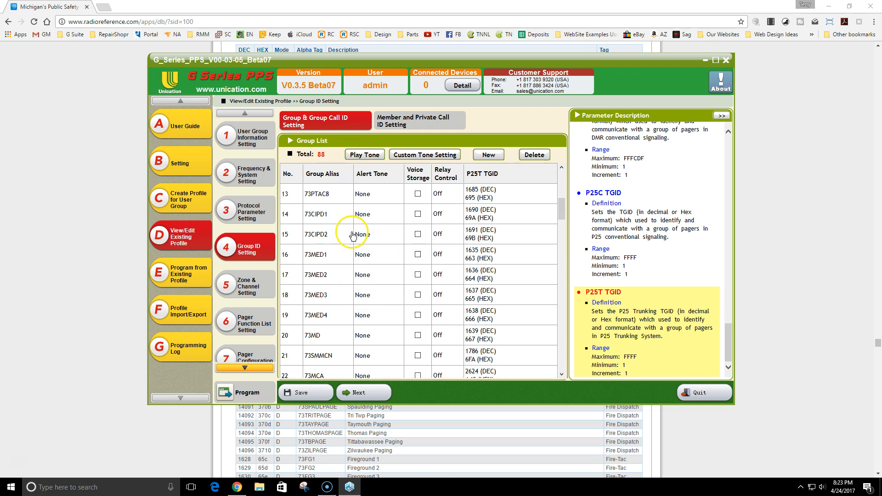
scroll(346, 242, "up", 6)
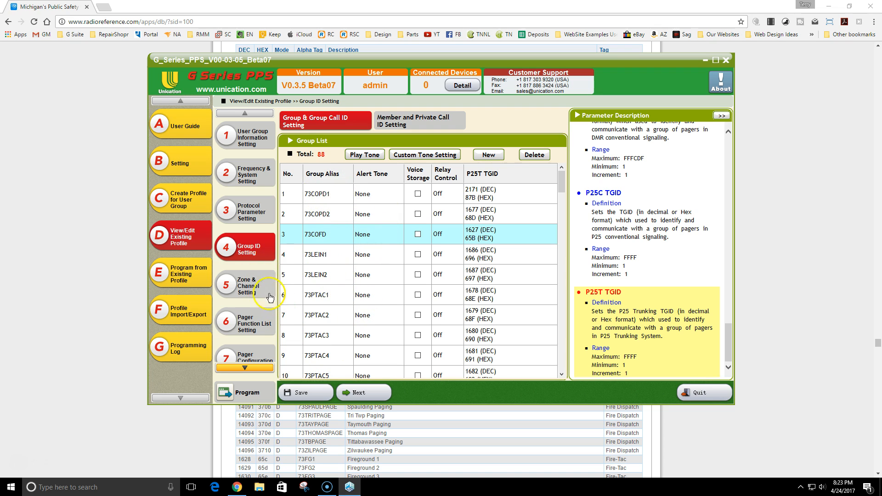
Open the zone and channel settings and examine the zones and their knob position assignments.
left_click(260, 285)
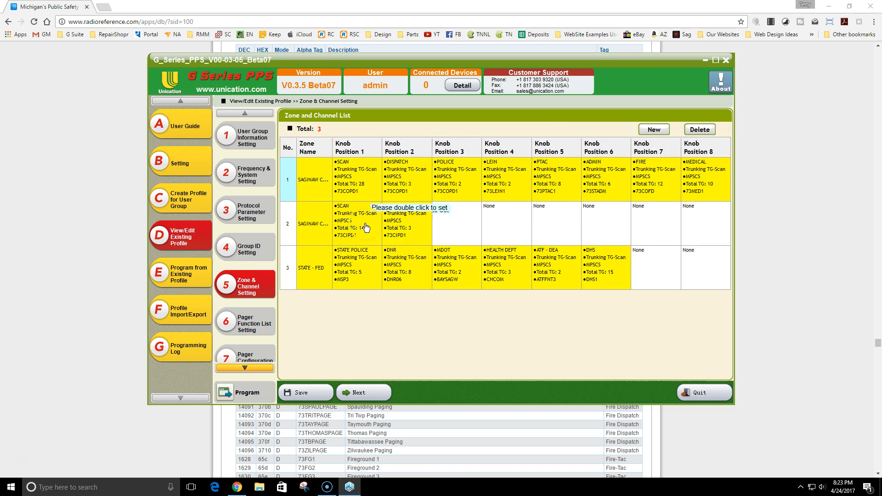
left_click(357, 139)
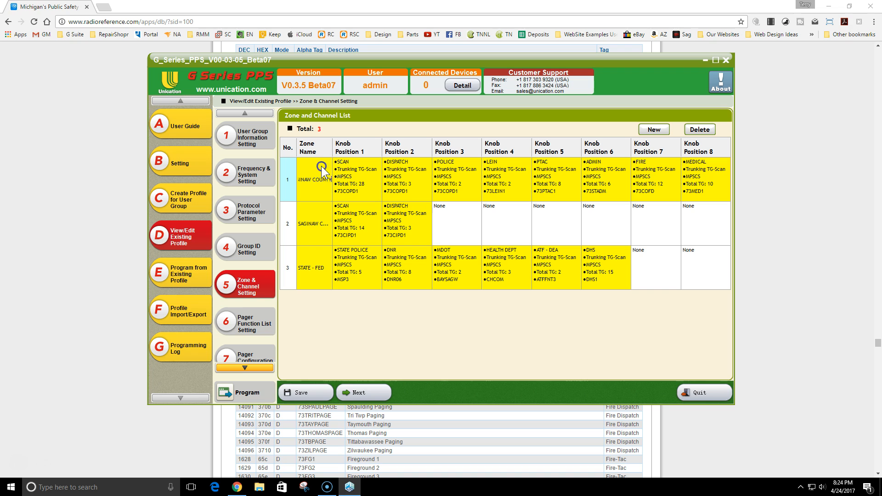
Examine the names of the three zones and the knob position headings and assignments in the zone and channel list.
left_click(299, 180)
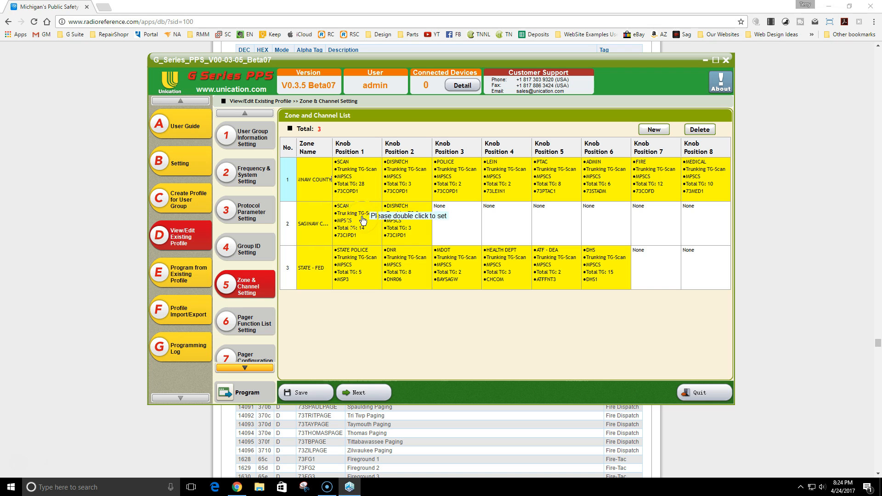
left_click(328, 179)
left_click(323, 231)
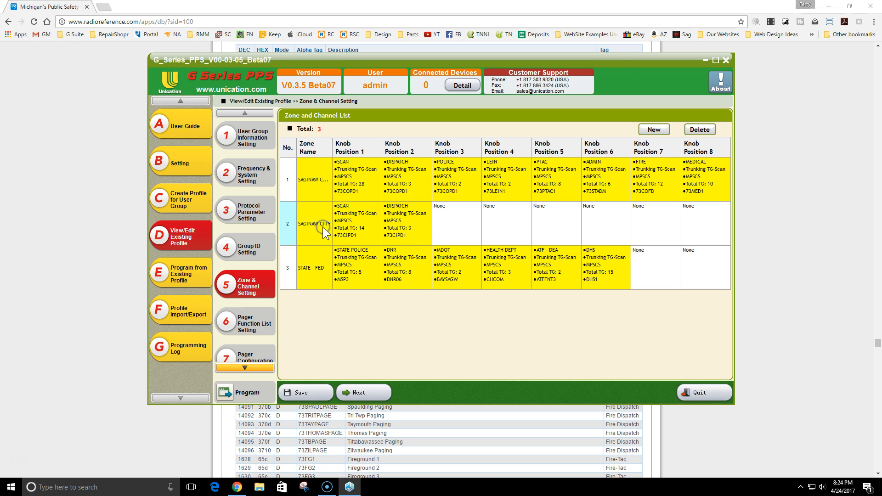
left_click(324, 278)
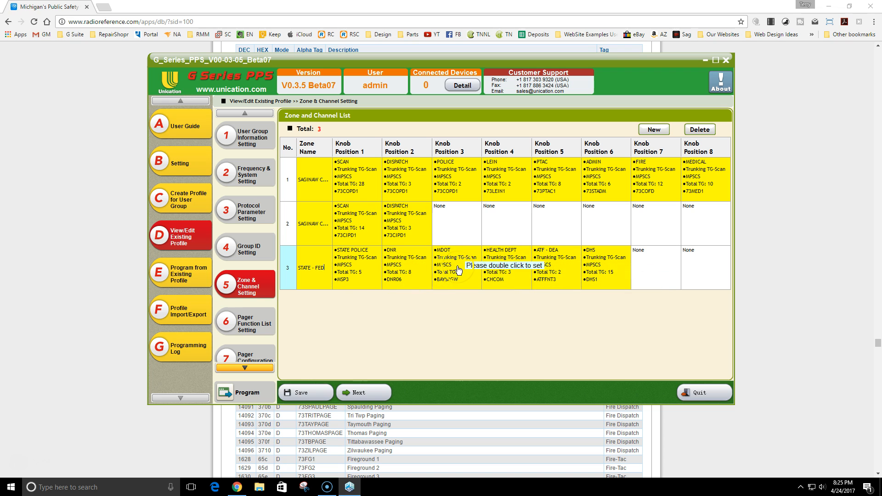
left_click(324, 195)
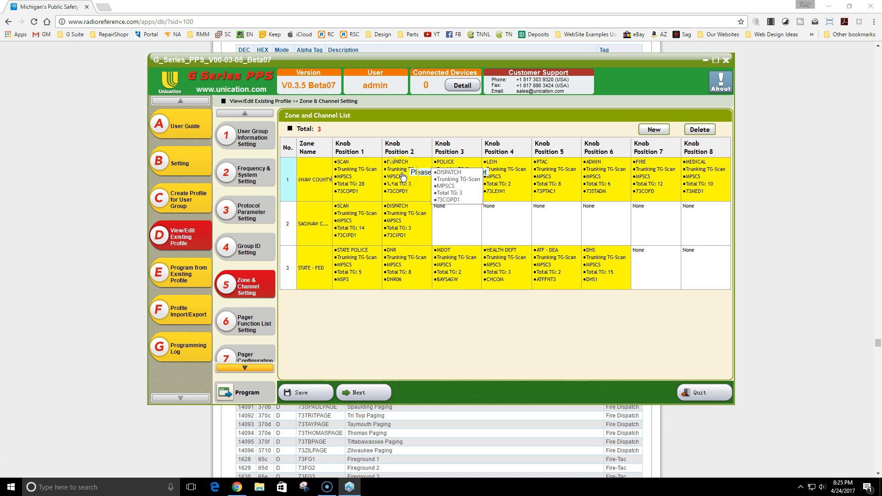
left_click(354, 153)
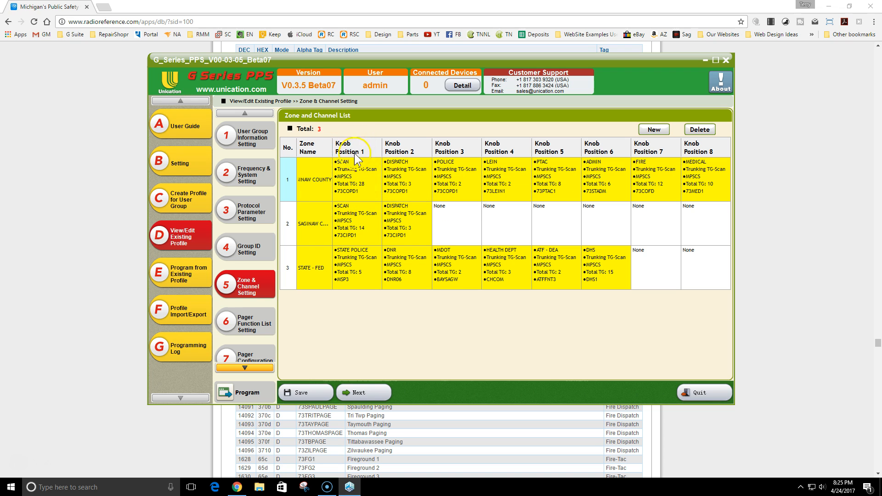
left_click(375, 191)
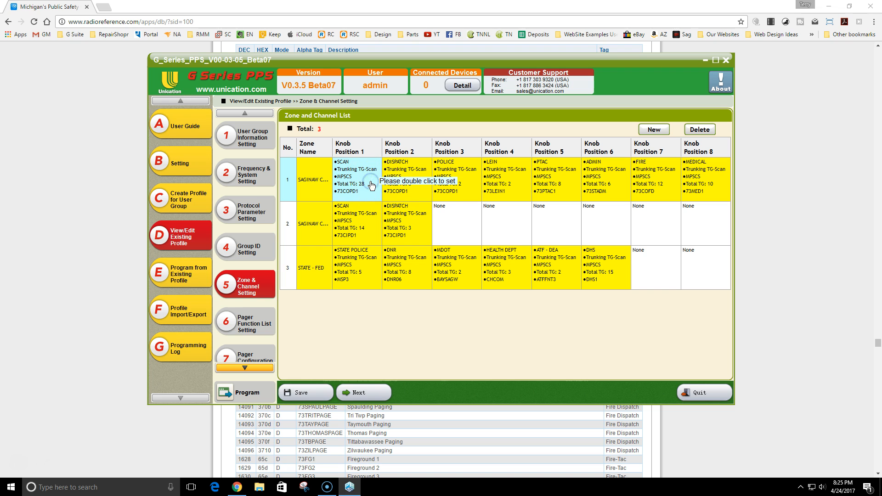
Open knob position 1 (SCAN) of the SAGINAW COUNTY zone and review its settings, keeping MPSCS as the P25 trunking system.
double_click(372, 185)
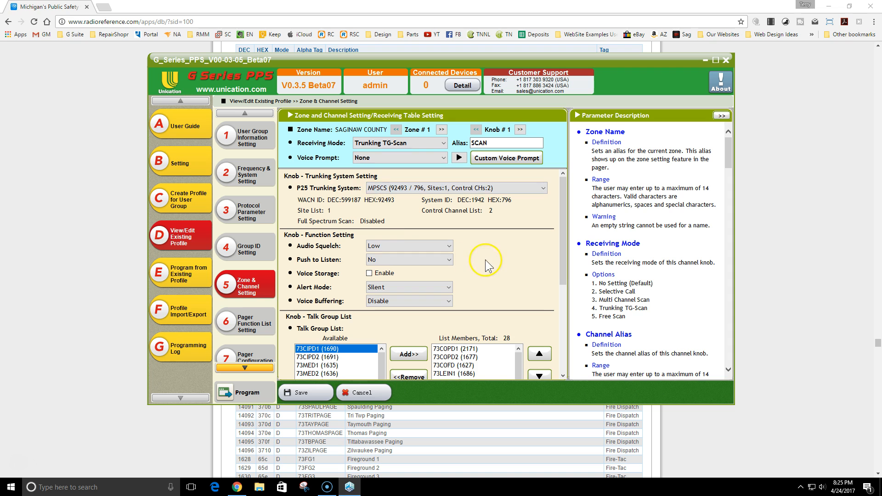
scroll(486, 220, "down", 3)
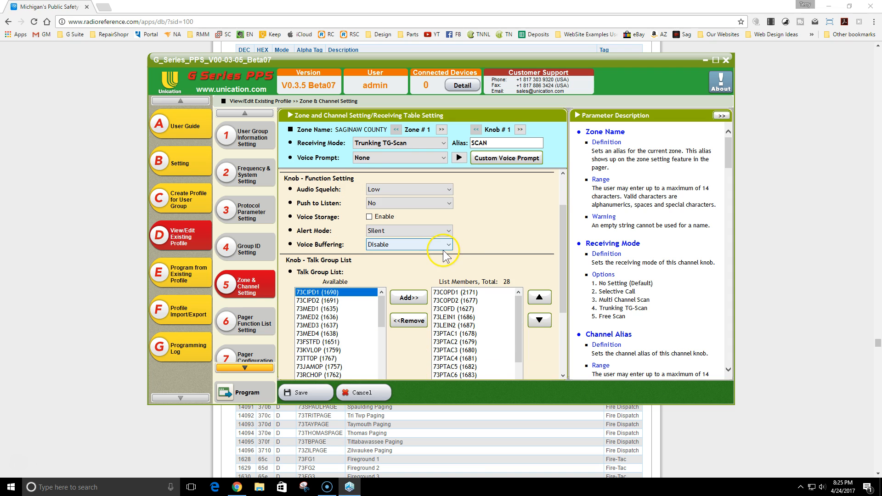
scroll(549, 230, "up", 3)
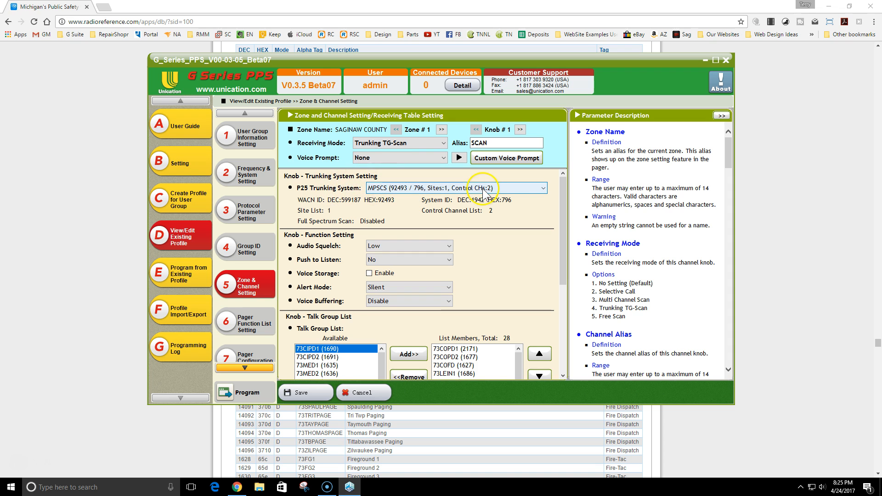
left_click(527, 187)
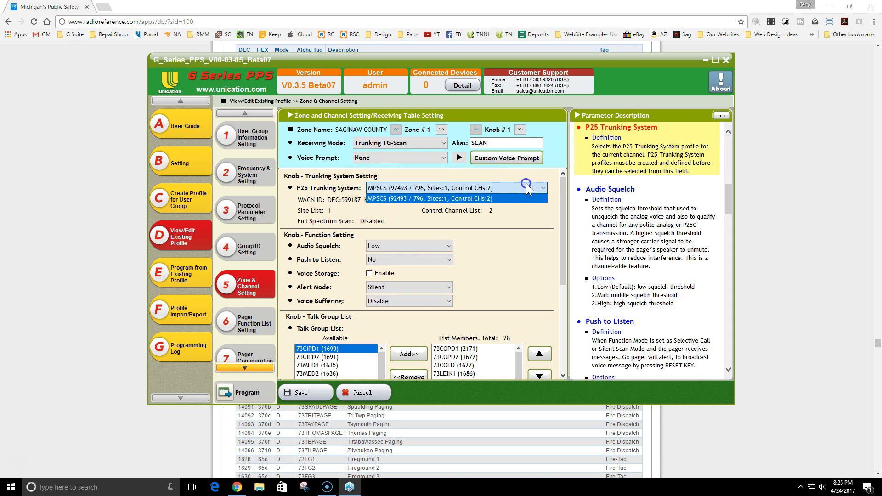
left_click(478, 198)
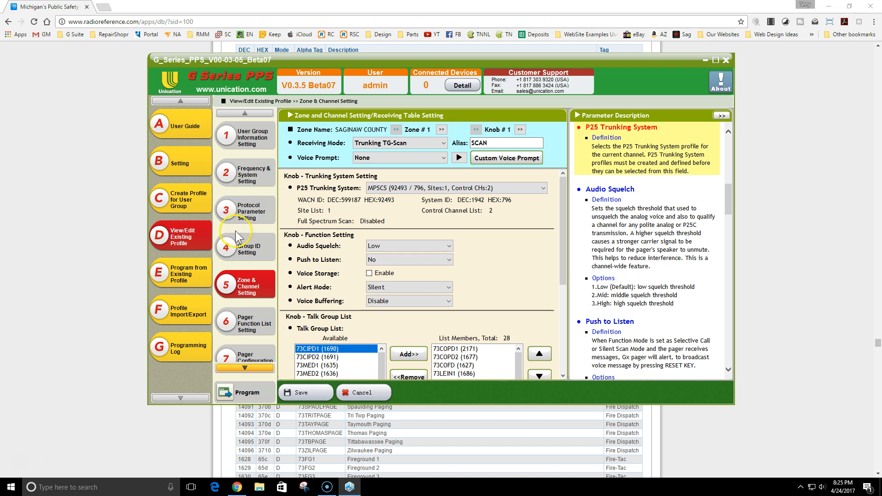
Reselect Trunking TG-Scan as the SCAN knob's receiving mode, check the voice prompt options and set the voice prompt back to None.
left_click(383, 144)
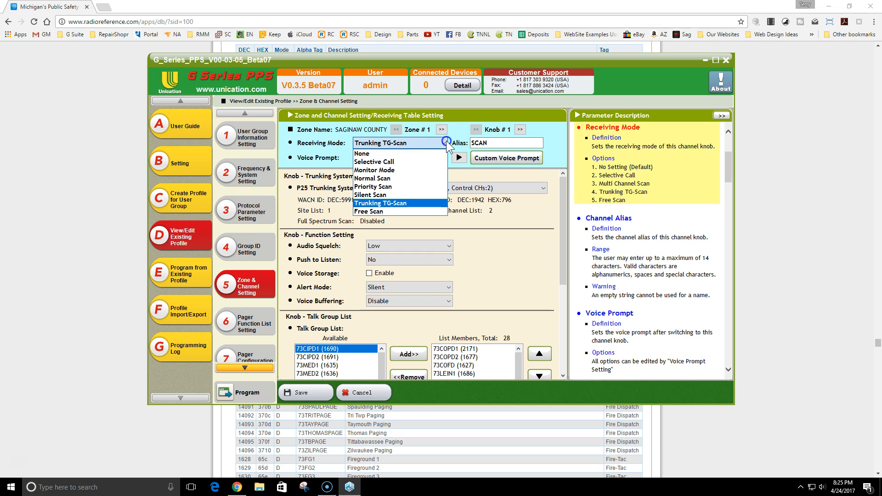
left_click(395, 203)
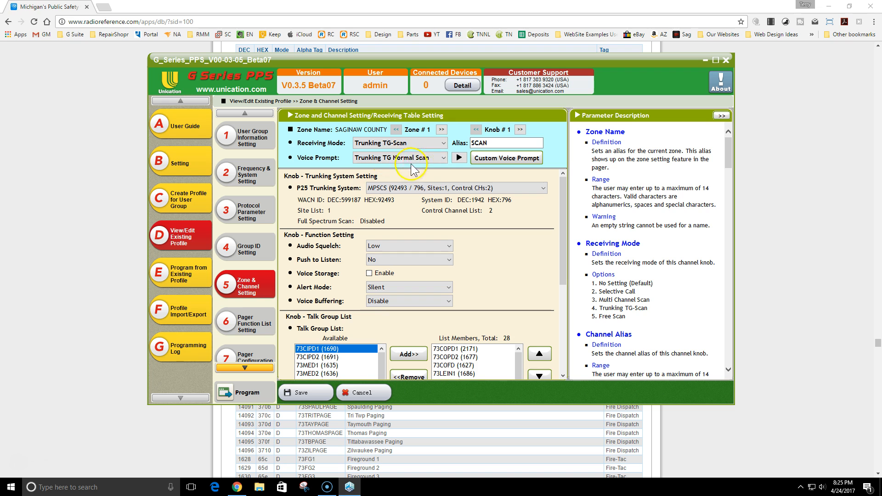
left_click(443, 157)
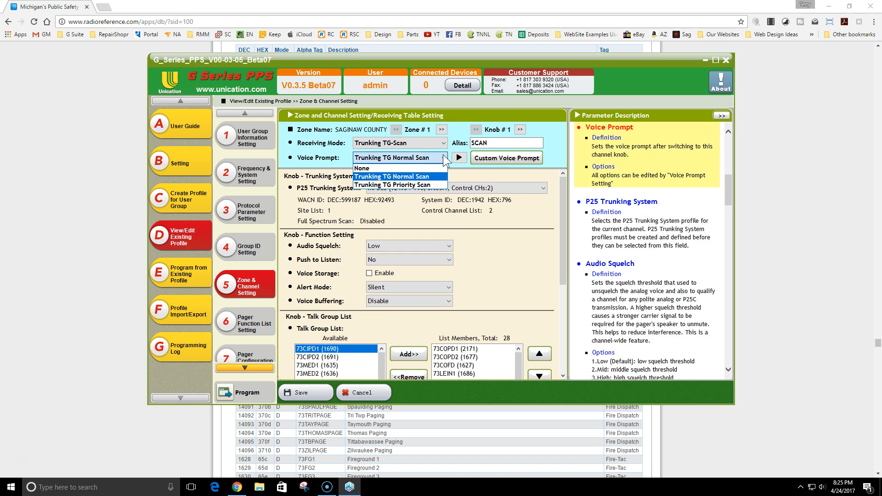
left_click(443, 155)
left_click(520, 130)
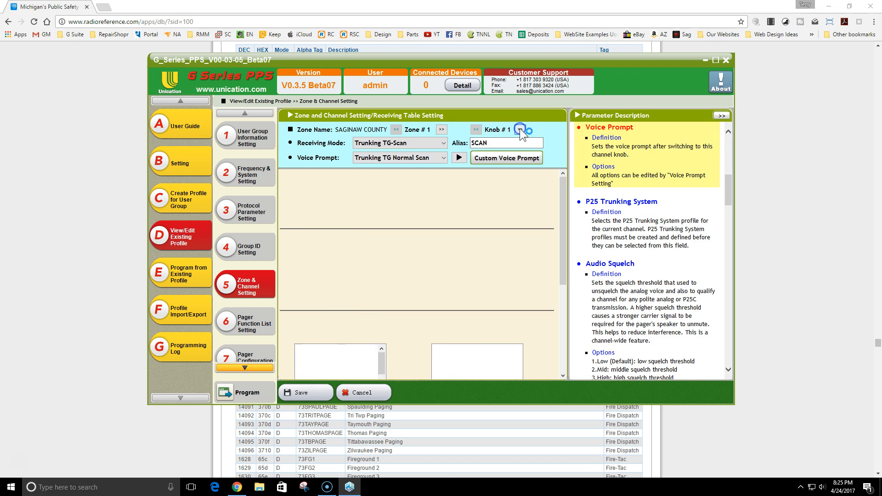
left_click(475, 130)
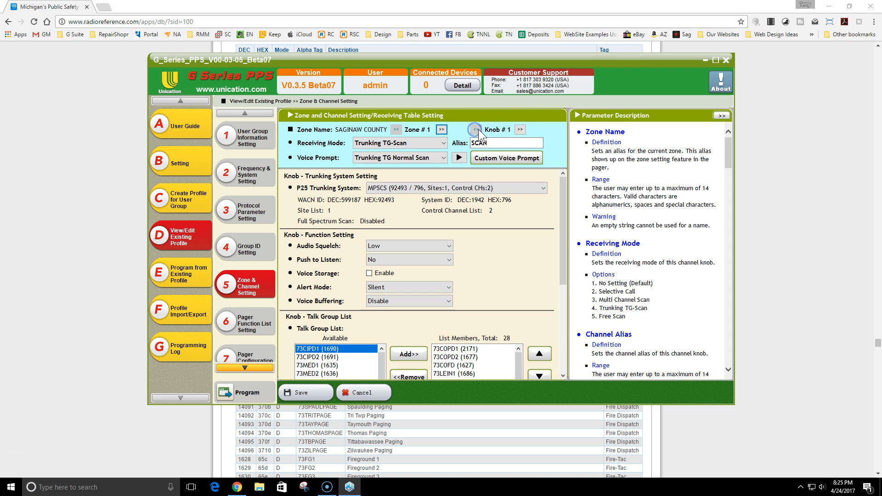
left_click(442, 157)
left_click(389, 169)
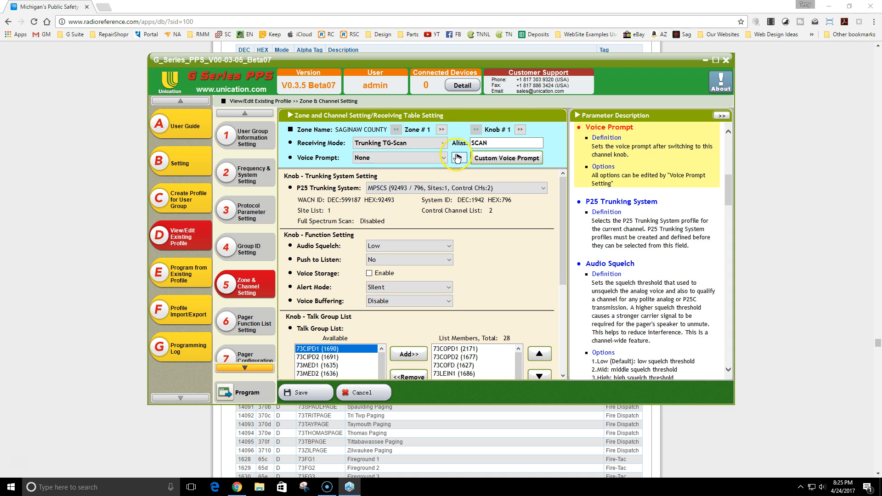
Go through the SAGINAW COUNTY knob positions from 1 up to 8 and back to 1, comparing their aliases and settings.
left_click(519, 129)
left_click(520, 129)
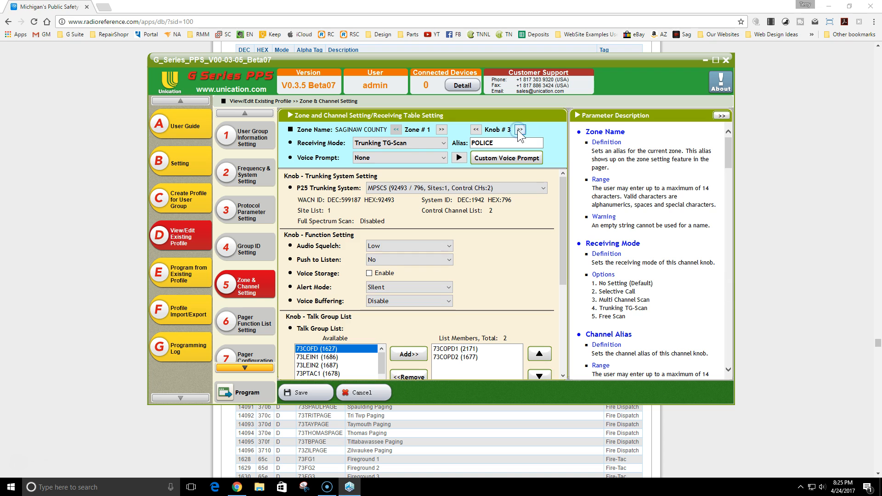
left_click(520, 130)
left_click(519, 129)
left_click(520, 129)
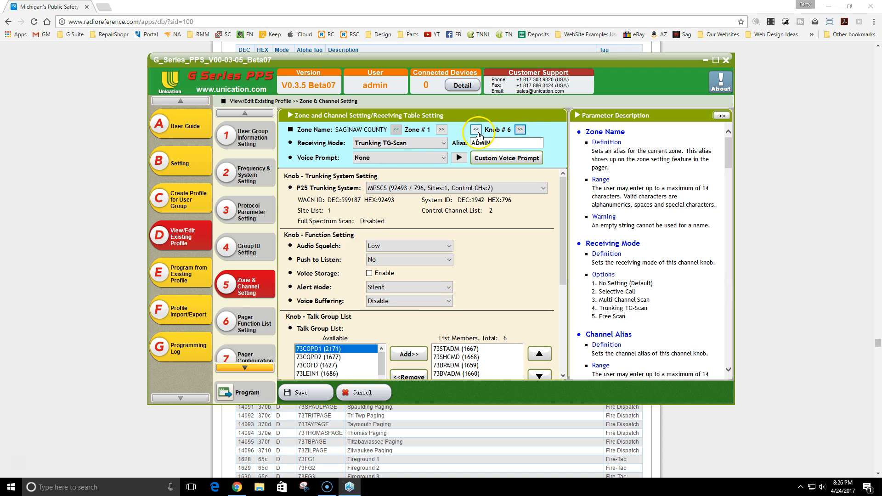
left_click(520, 129)
left_click(519, 130)
left_click(476, 129)
left_click(476, 129)
left_click(476, 130)
left_click(476, 129)
left_click(476, 129)
left_click(475, 130)
left_click(476, 130)
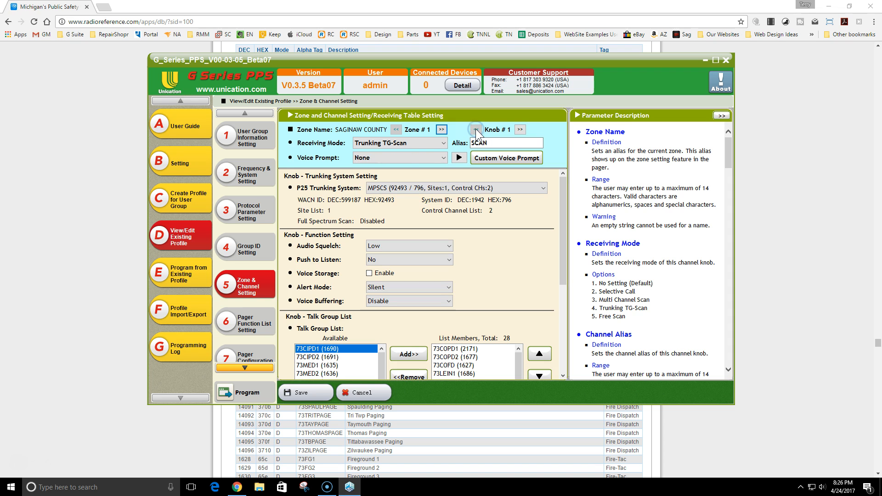
Preview the Trunking TG Priority Scan voice prompt on the POLICE knob position, and set its voice prompt back to None.
left_click(519, 129)
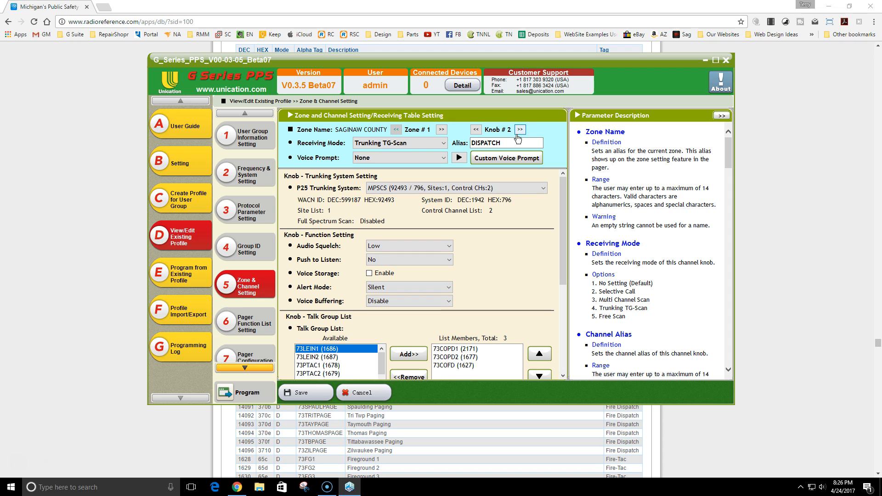
left_click(520, 132)
left_click(459, 159)
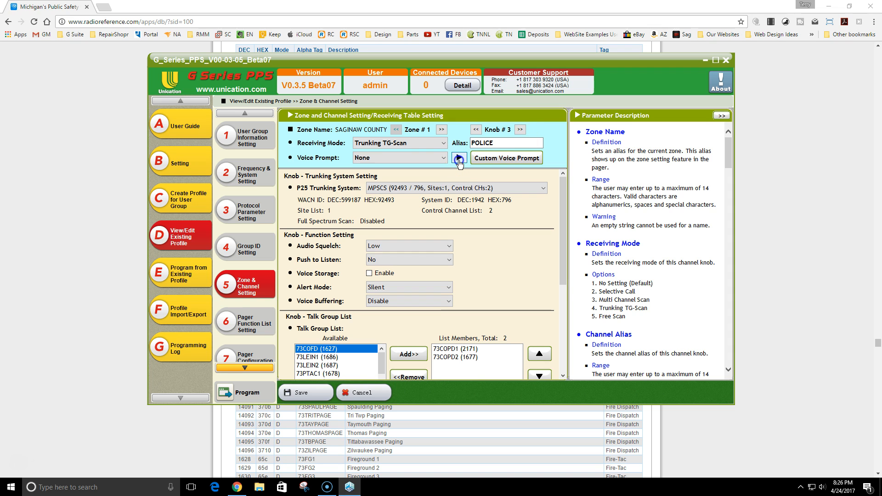
left_click(444, 157)
left_click(391, 173)
left_click(459, 158)
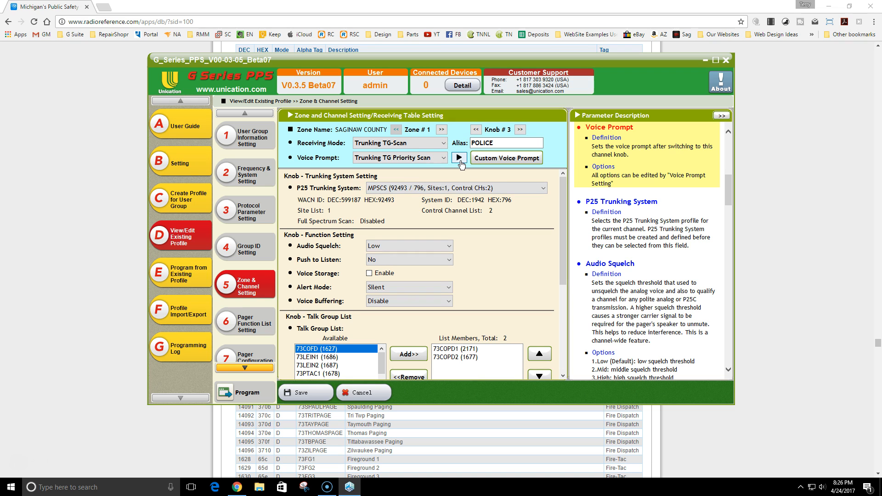
left_click(405, 157)
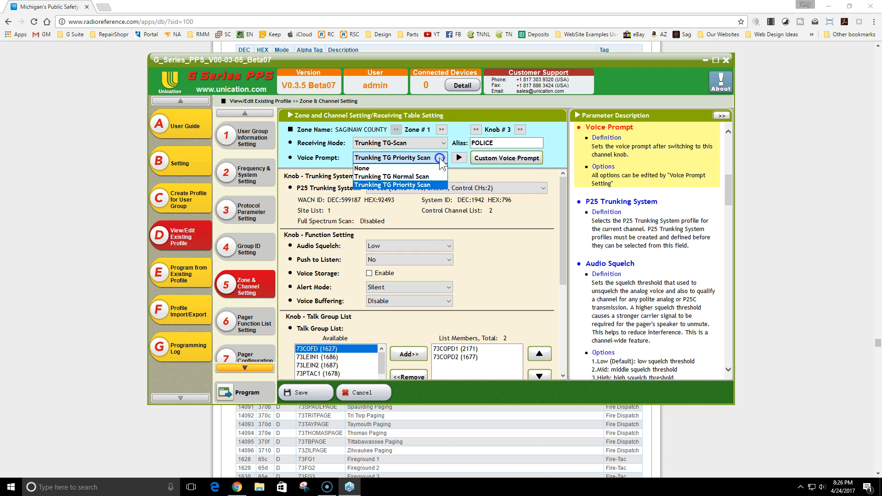
left_click(403, 169)
Return to the SCAN knob position and examine its Voice Storage and Alert Mode options, leaving storage off and the alert Silent.
left_click(476, 130)
left_click(476, 131)
left_click(476, 130)
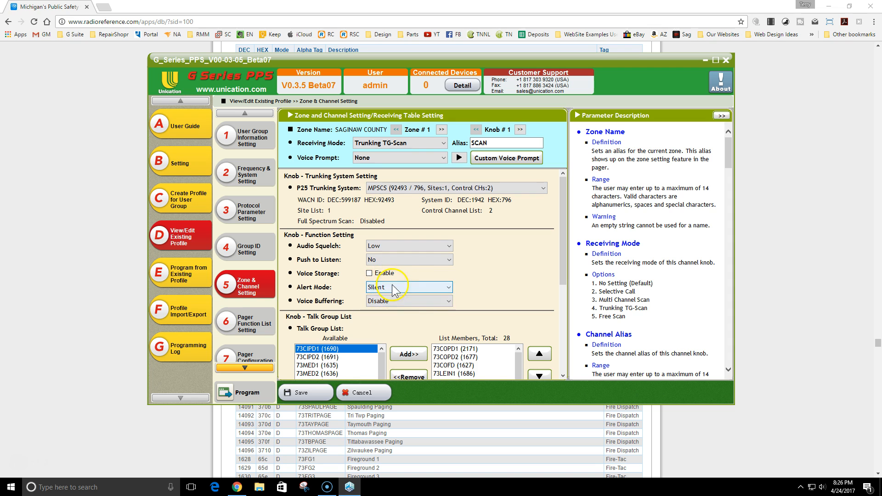
left_click(369, 274)
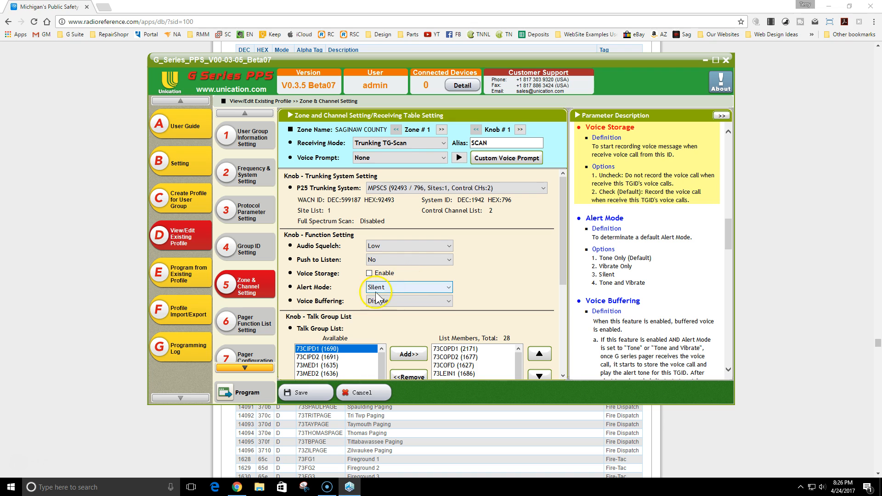
left_click(444, 283)
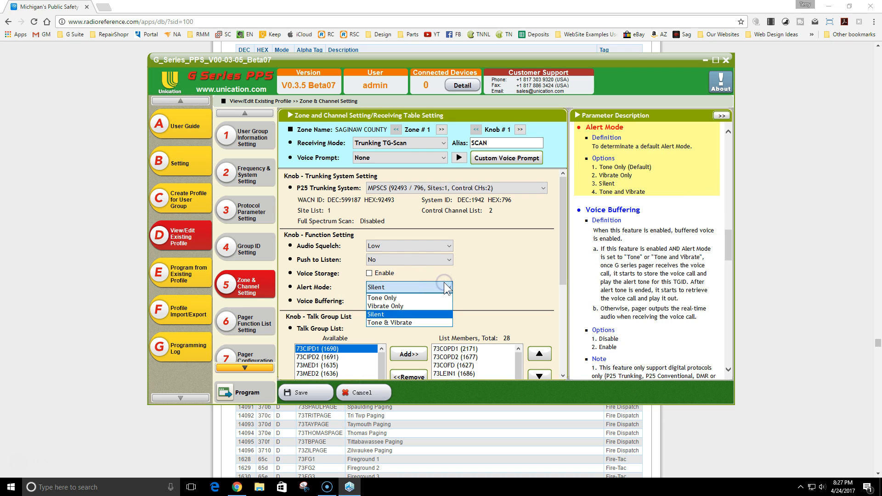
left_click(444, 282)
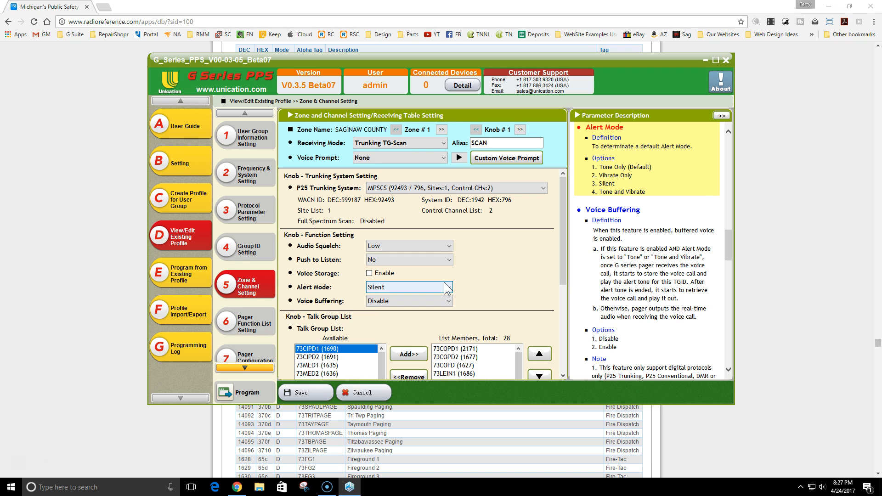
left_click(493, 271)
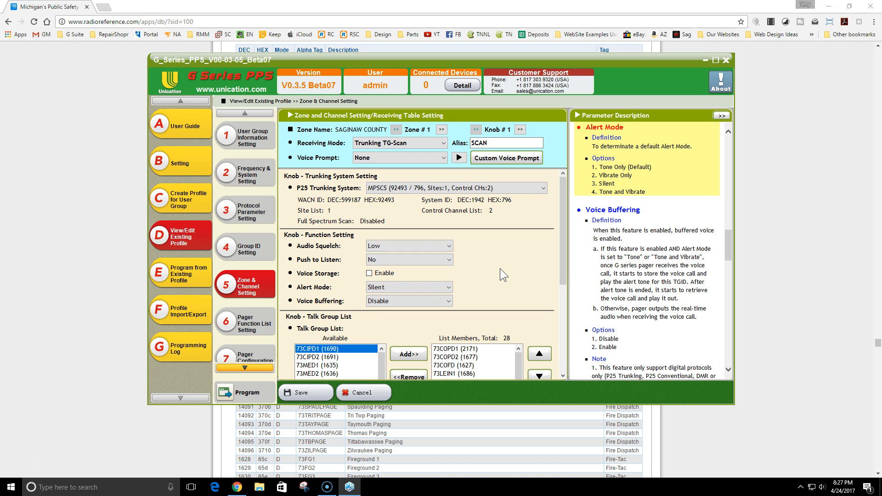
Examine the Voice Buffering options and description for the SCAN knob position, leaving buffering disabled.
left_click(378, 287)
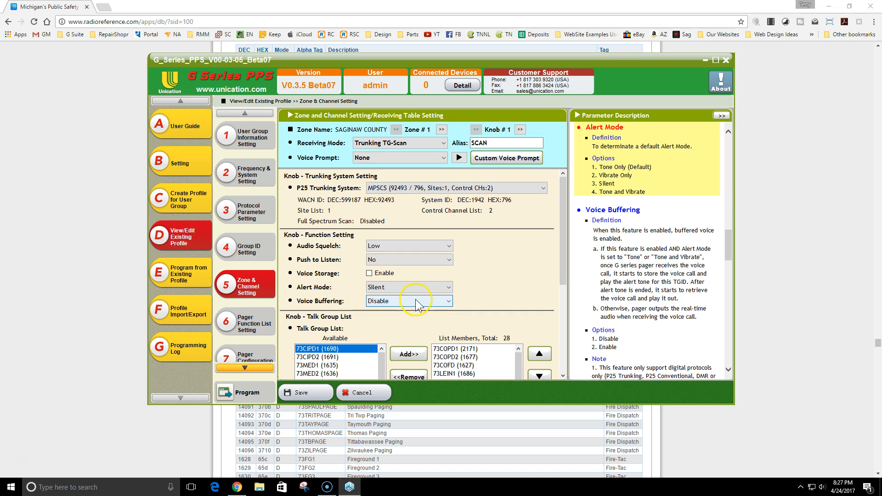
left_click(430, 299)
left_click(430, 299)
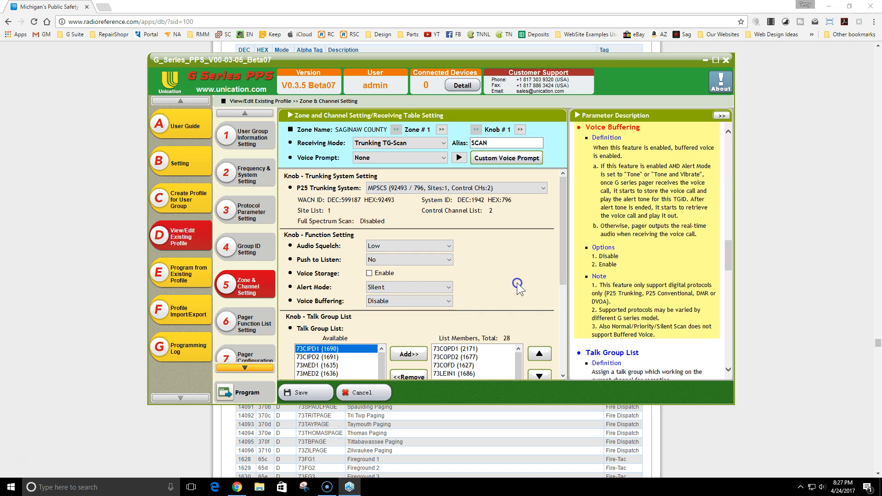
left_click(442, 301)
left_click(441, 302)
Review the talk group members of the SAGINAW COUNTY knob positions, rechecking POLICE on the way to FIRE at position 7.
left_click(520, 130)
left_click(519, 130)
left_click(520, 129)
left_click(519, 129)
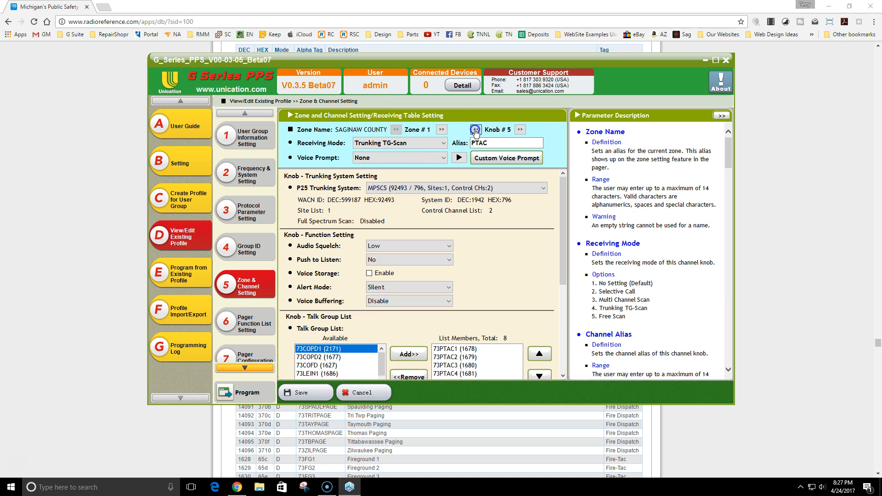
left_click(476, 130)
left_click(476, 130)
left_click(474, 143)
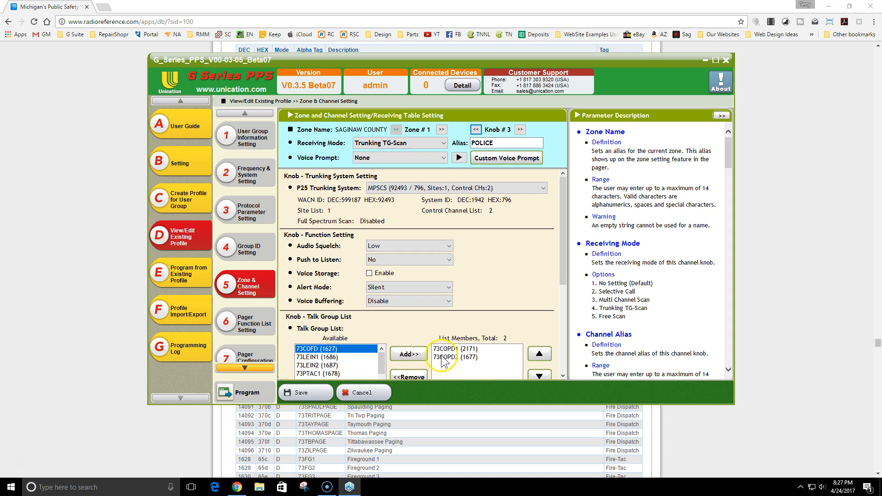
left_click(520, 130)
left_click(521, 131)
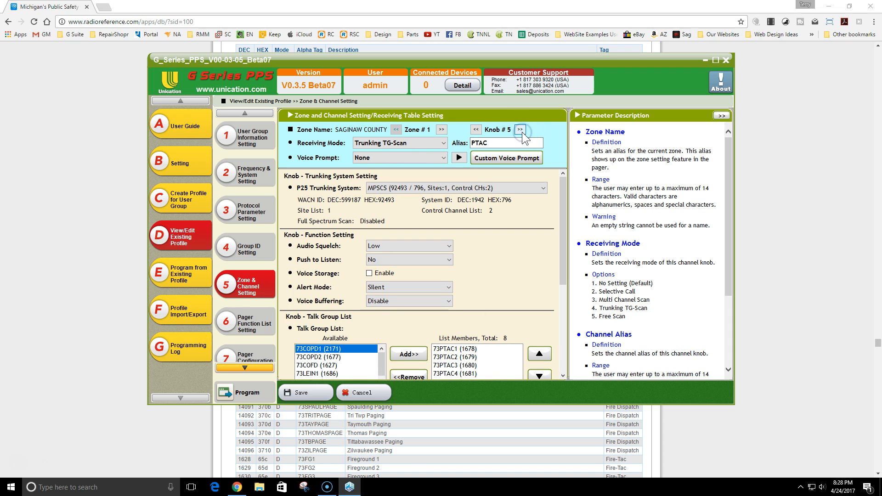
left_click(520, 130)
left_click(520, 131)
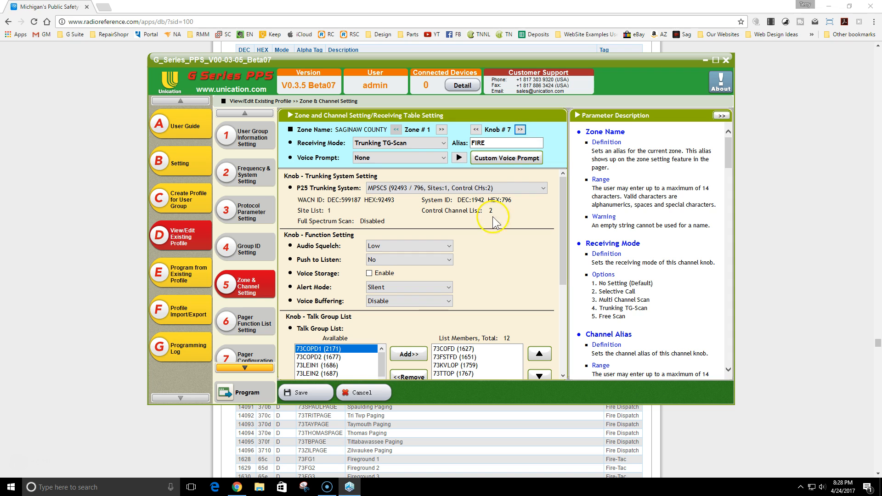
Check the alias of the MEDICAL knob position, and return to the SCAN knob position in the SAGINAW COUNTY zone.
left_click(519, 130)
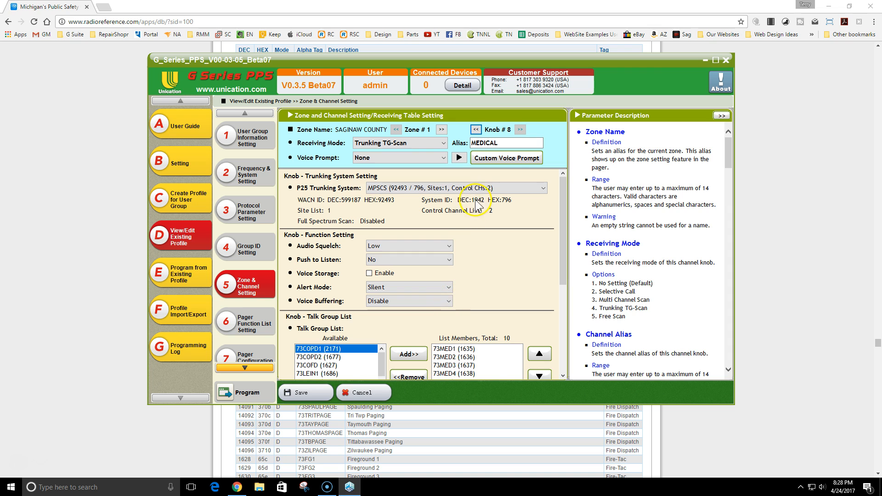
left_click_drag(505, 145, 466, 147)
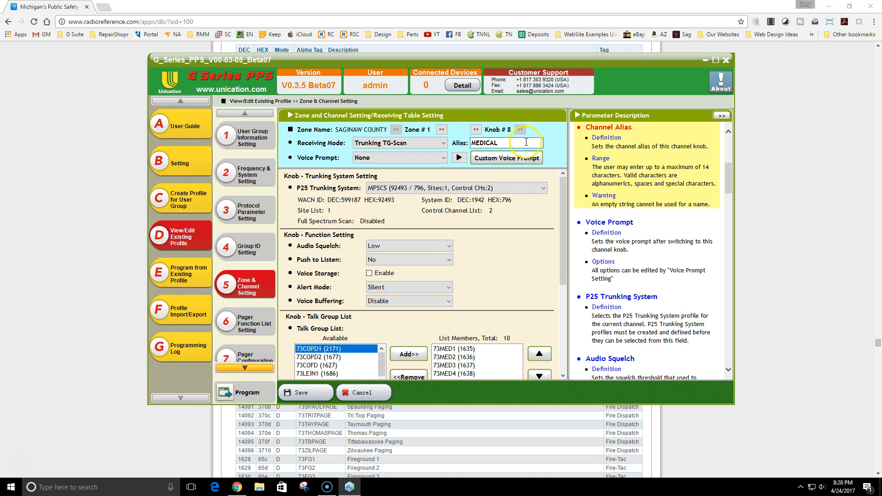
left_click(476, 129)
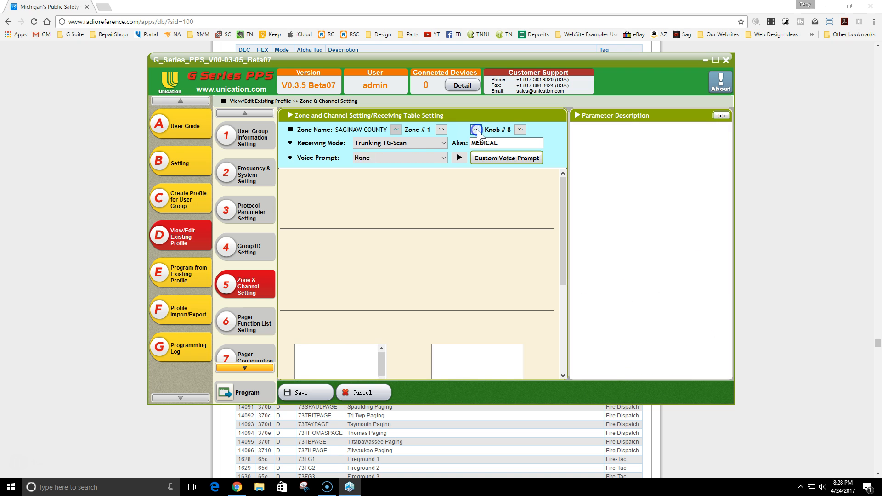
left_click(489, 143)
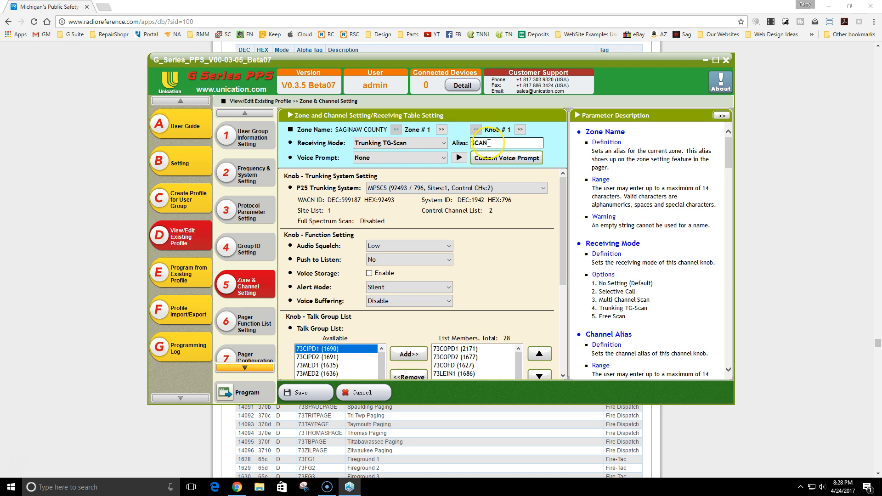
Review the full talk group member list of the SCAN knob position.
scroll(515, 324, "down", 2)
scroll(475, 334, "down", 6)
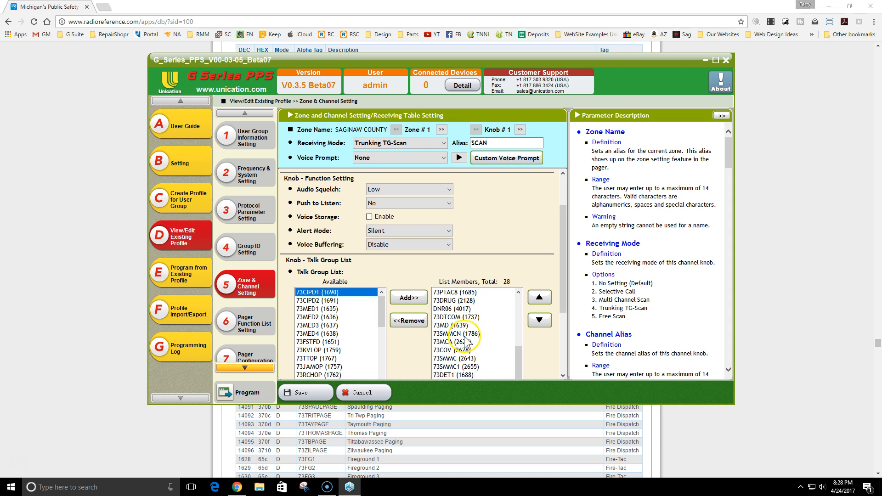
scroll(469, 340, "up", 6)
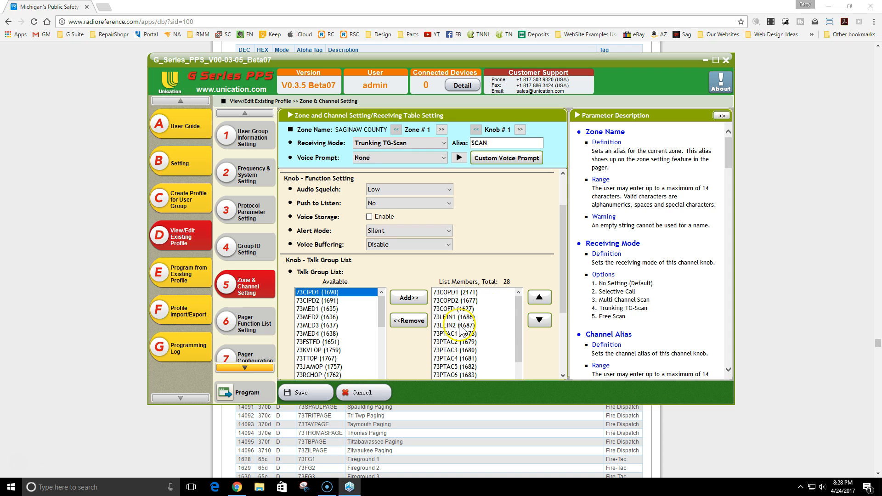
scroll(459, 345, "down", 6)
scroll(459, 347, "up", 6)
Review the talk groups of the DISPATCH knob position, selecting member 73COFD and the available group 73MED1 without moving either.
left_click(520, 130)
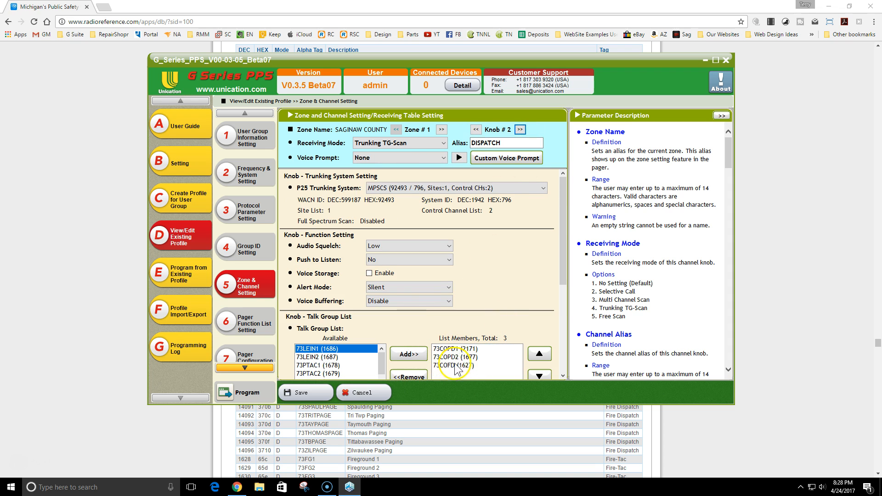
scroll(481, 345, "down", 3)
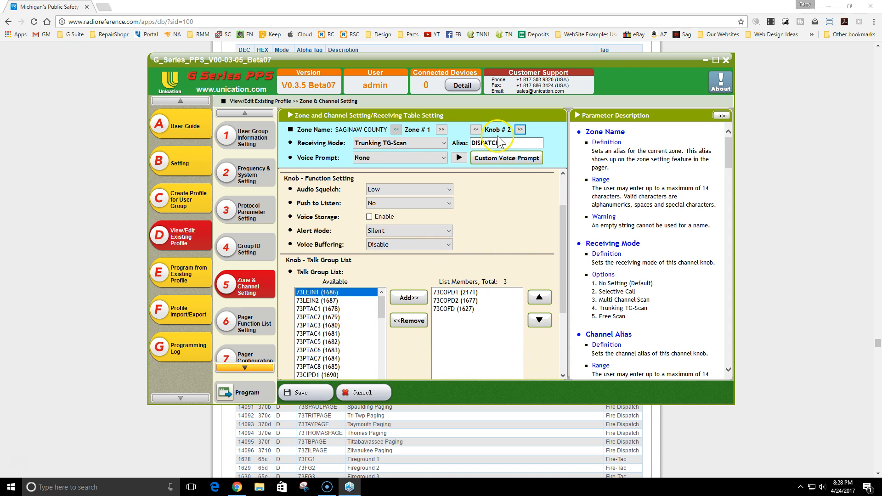
left_click(519, 131)
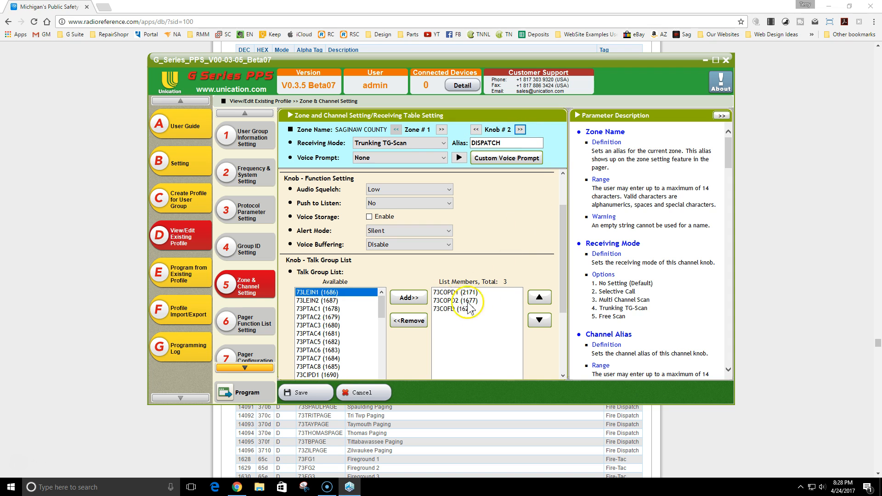
scroll(407, 262, "down", 2)
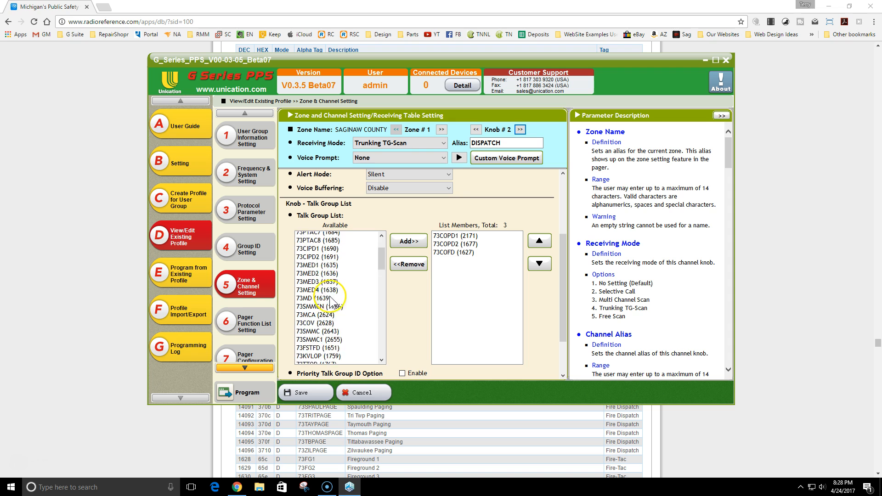
left_click(450, 252)
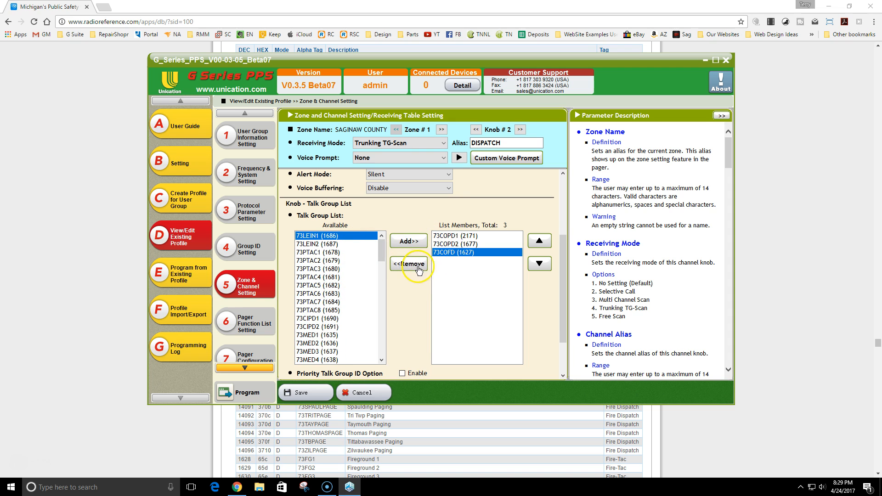
scroll(326, 320, "down", 1)
scroll(326, 318, "down", 2)
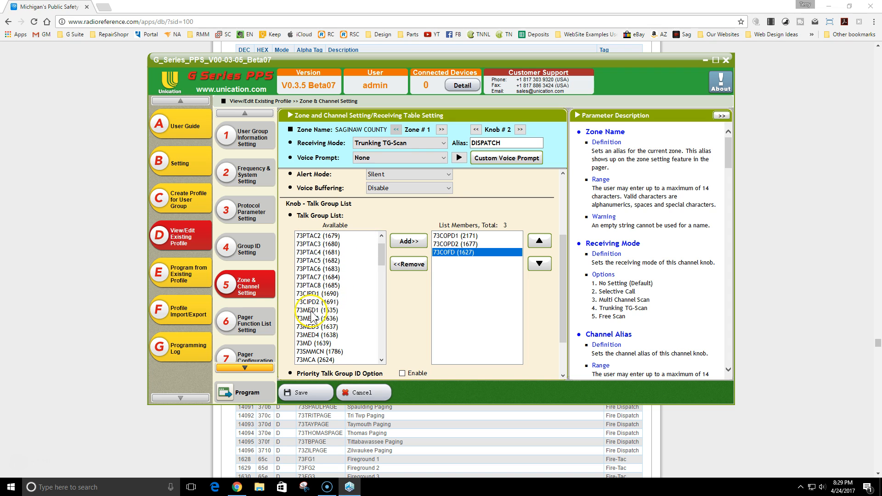
left_click(313, 310)
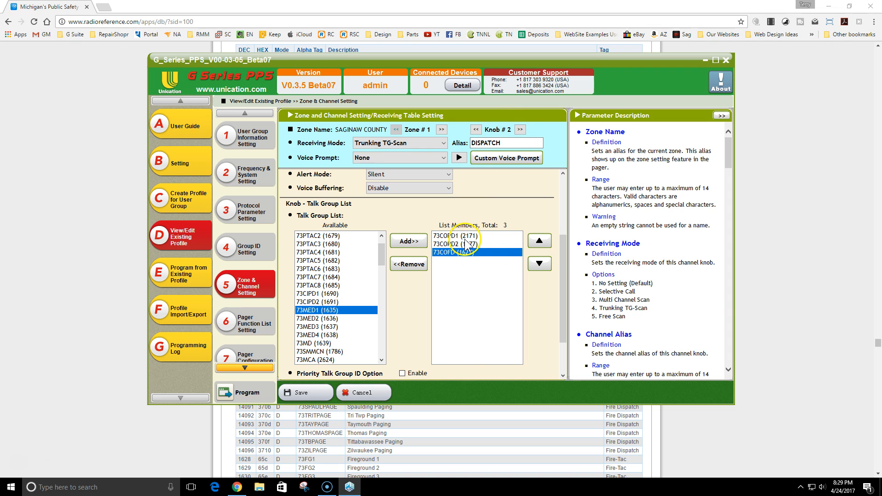
Select member 73COPD1 of the DISPATCH knob position and examine the Priority Talk Group ID Option, leaving it disabled.
scroll(551, 290, "down", 2)
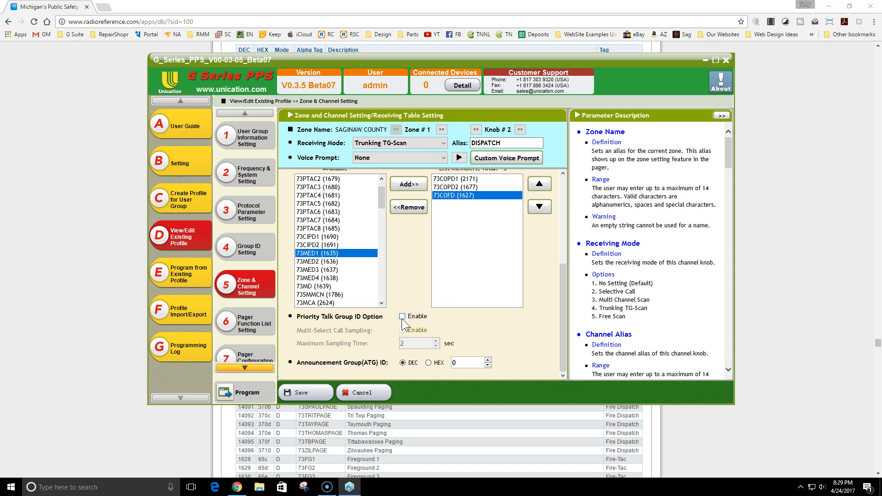
scroll(404, 220, "up", 2)
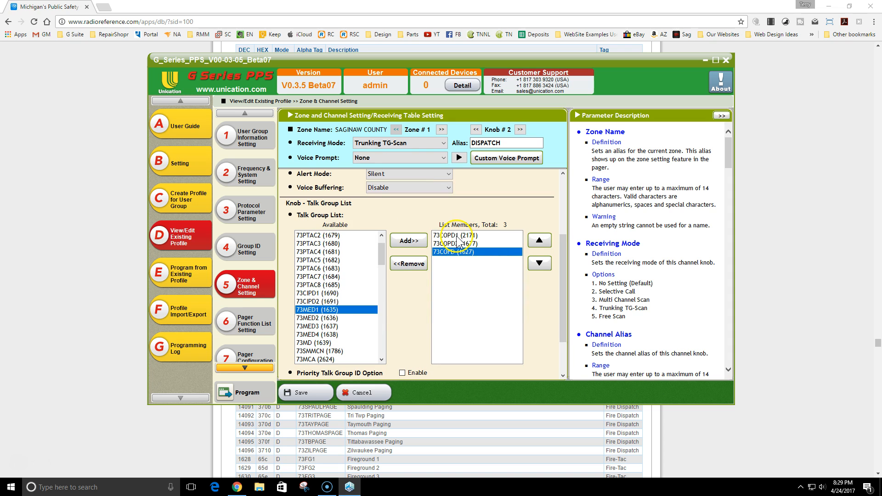
left_click(457, 236)
left_click_drag(561, 291, 562, 333)
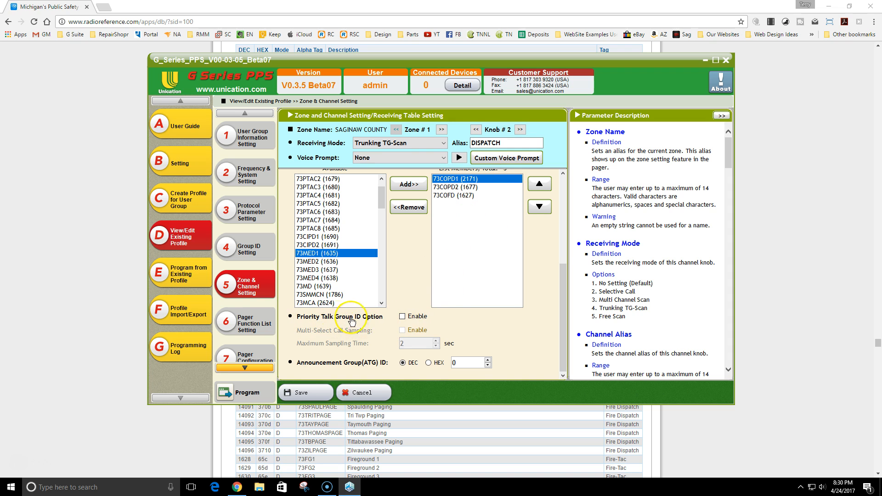
left_click_drag(561, 295, 565, 213)
left_click_drag(548, 254, 576, 312)
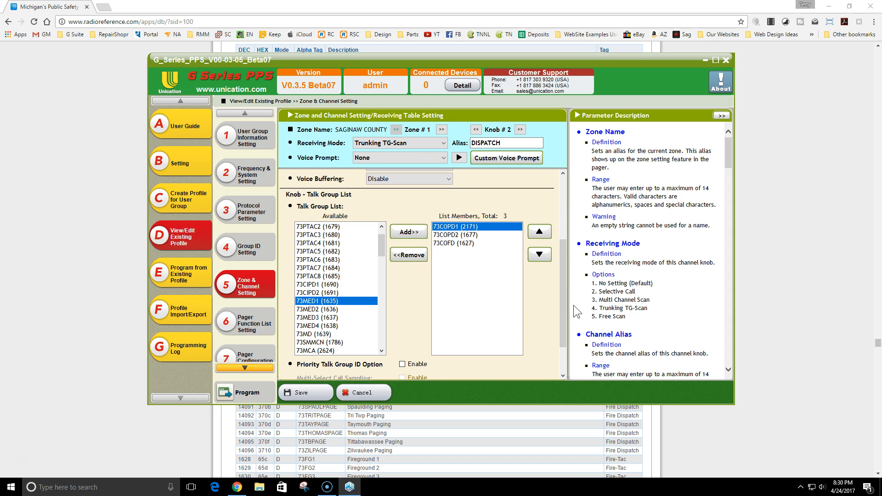
Step through the knob positions from POLICE through LEIN, PTAC, ADMIN and FIRE to MEDICAL, checking their aliases and talk group members.
left_click(440, 131)
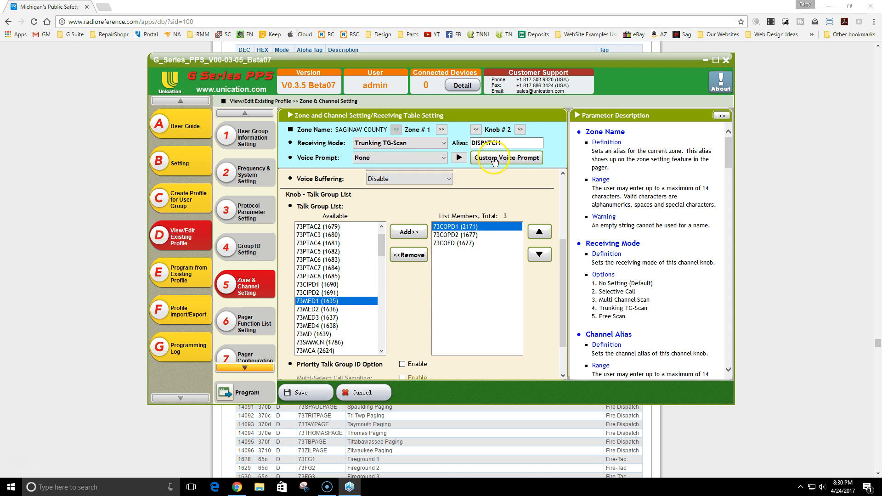
left_click(521, 130)
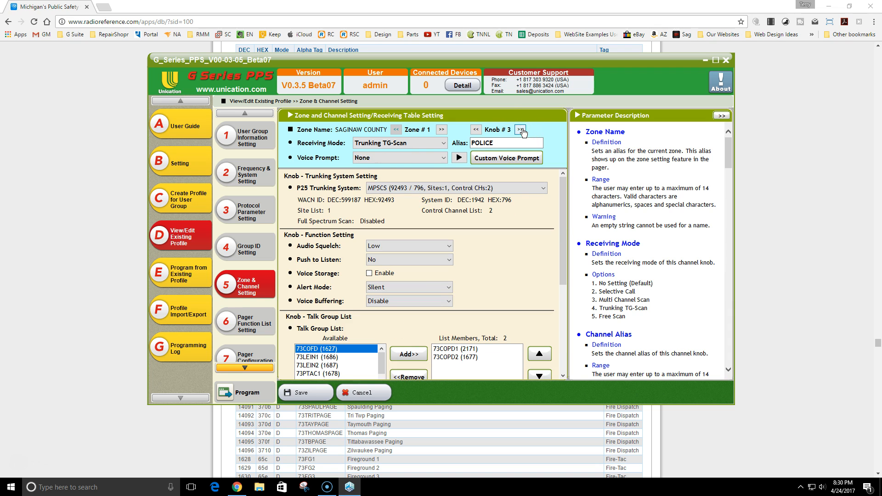
left_click(521, 131)
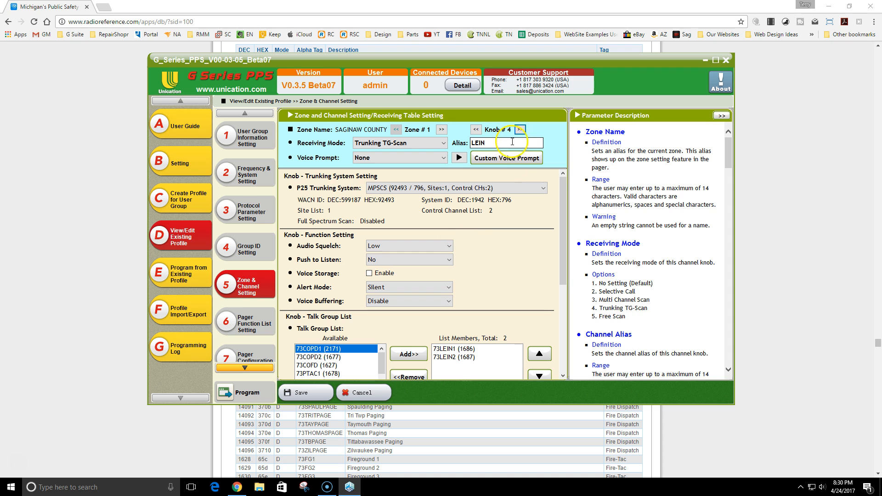
double_click(493, 144)
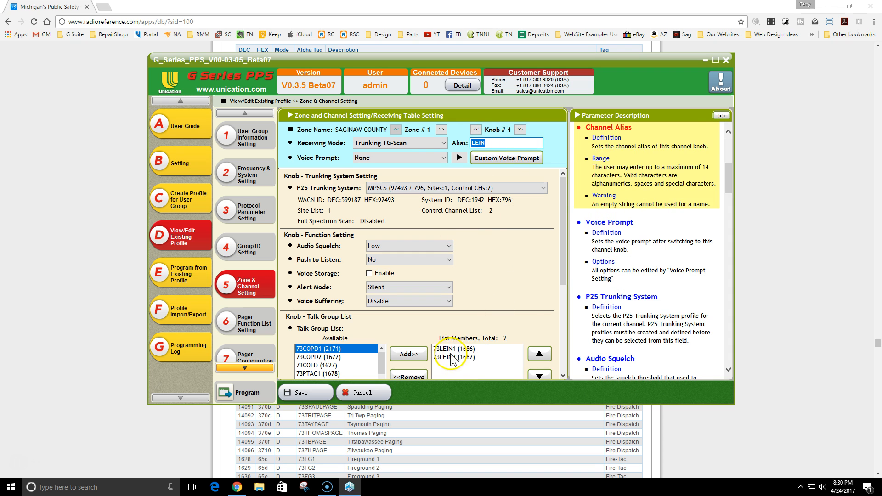
left_click(520, 129)
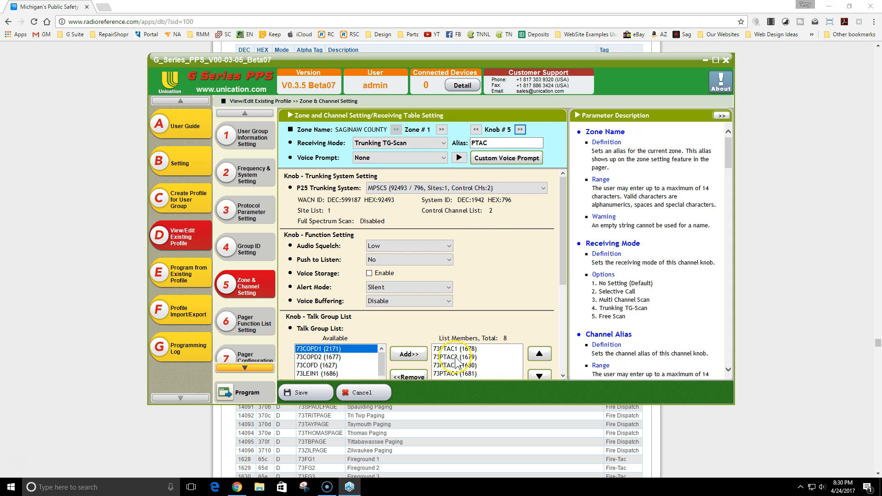
left_click(521, 130)
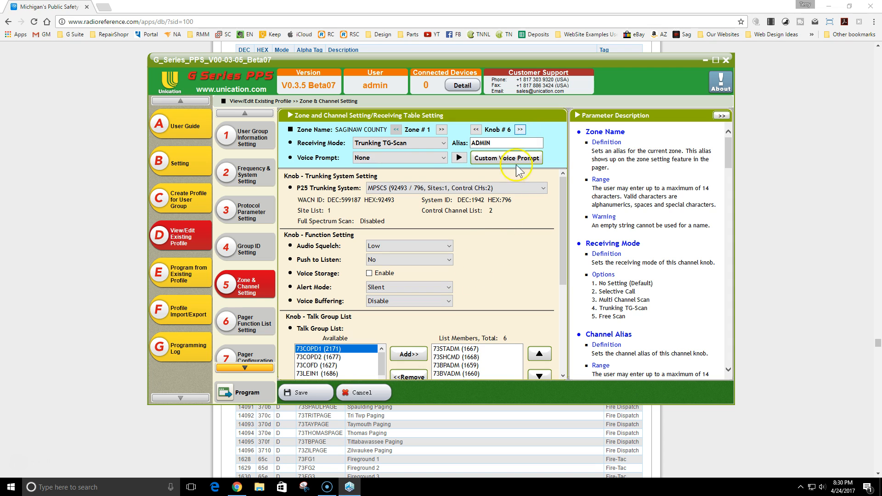
left_click(521, 130)
left_click(521, 130)
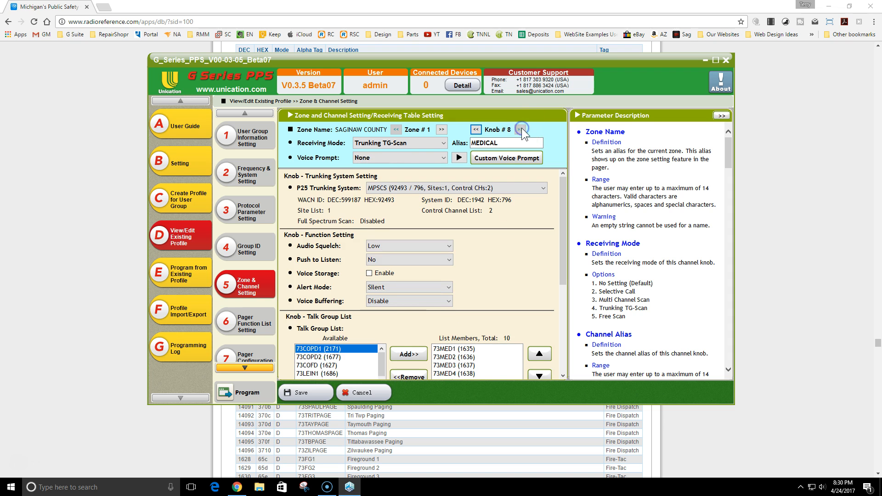
Review the full talk group member lists of the MEDICAL and FIRE knob positions.
scroll(459, 339, "down", 1)
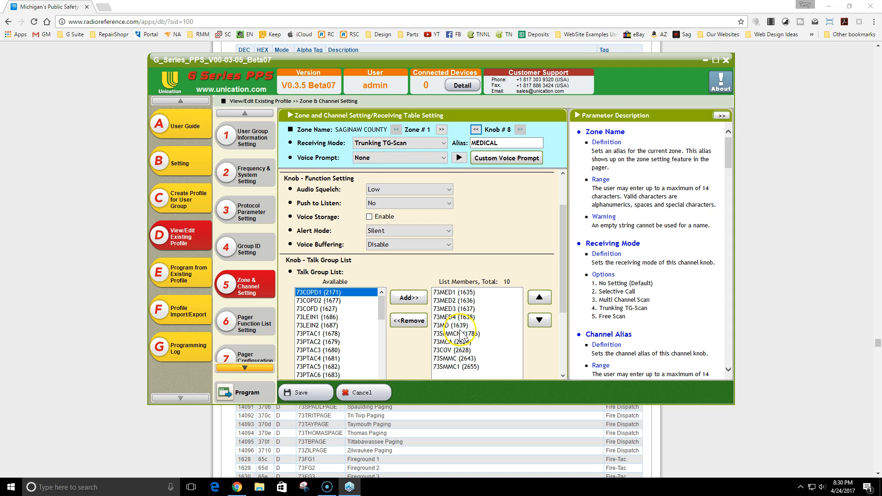
left_click(475, 130)
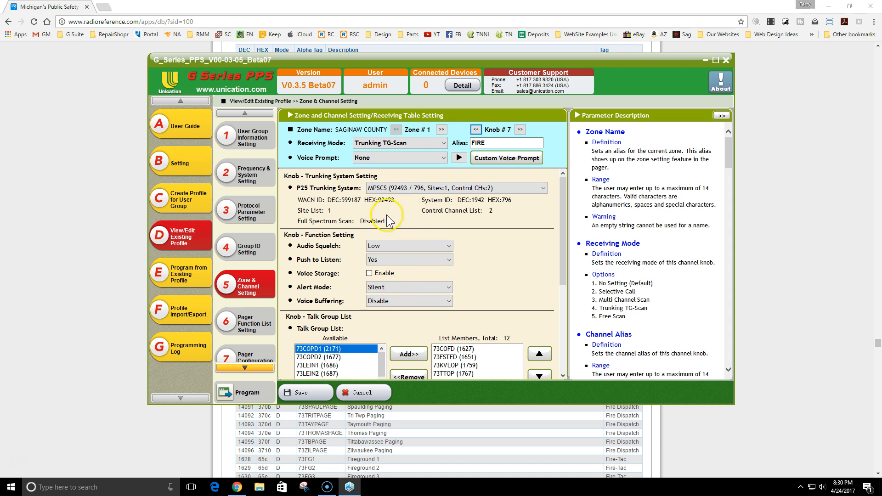
scroll(445, 253, "down", 3)
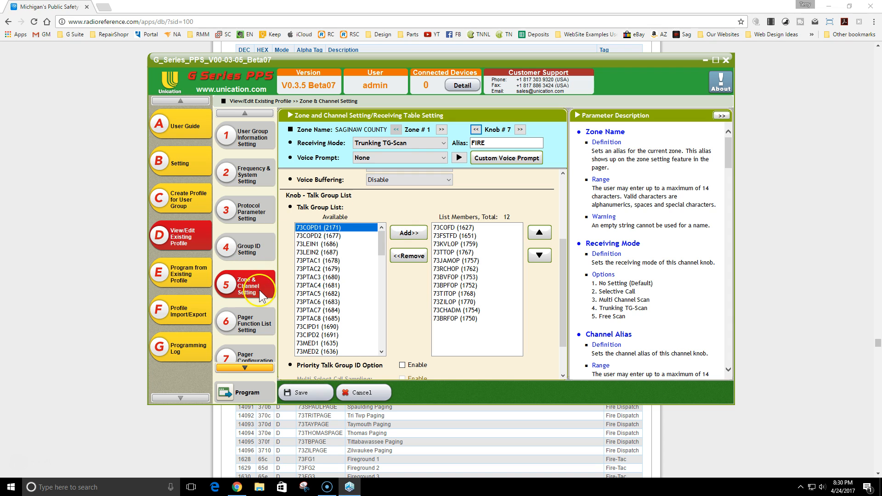
Review the profile's pager function selections for paging, pager box and other functions, leaving them as set.
left_click(255, 328)
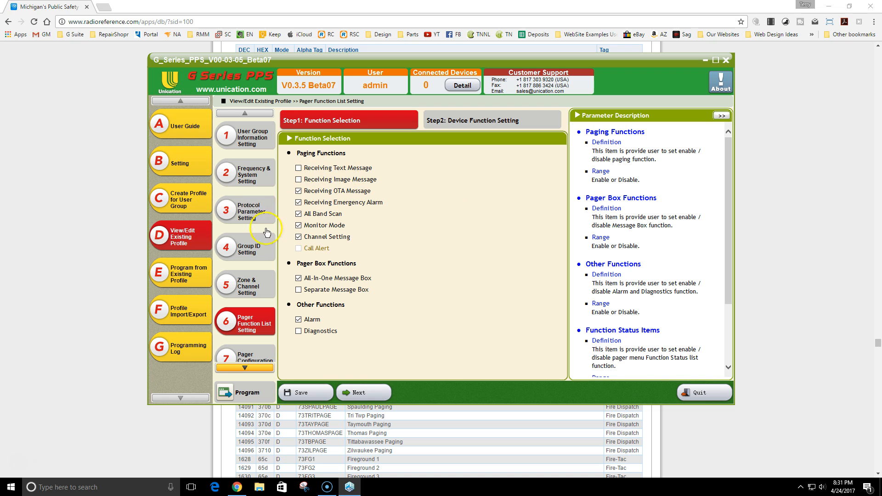
left_click(468, 215)
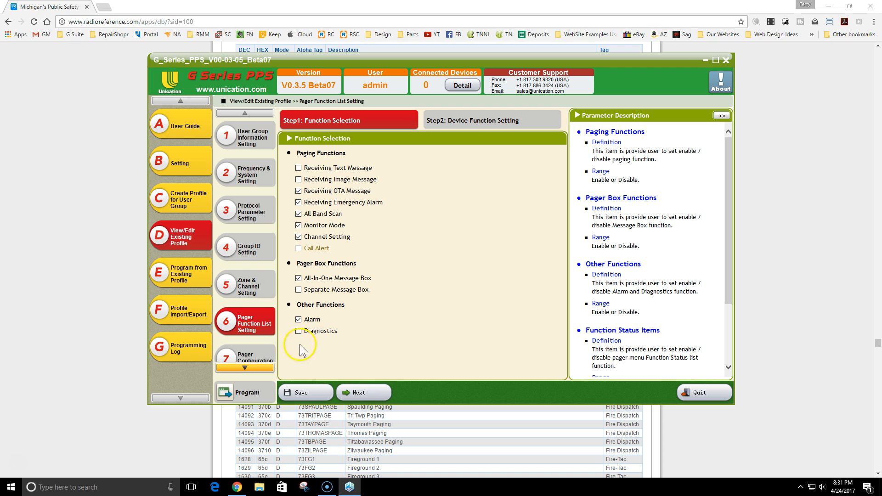
Review the Device Parameter Setting page and the PS&DRT Setting page without changing any value.
left_click(245, 368)
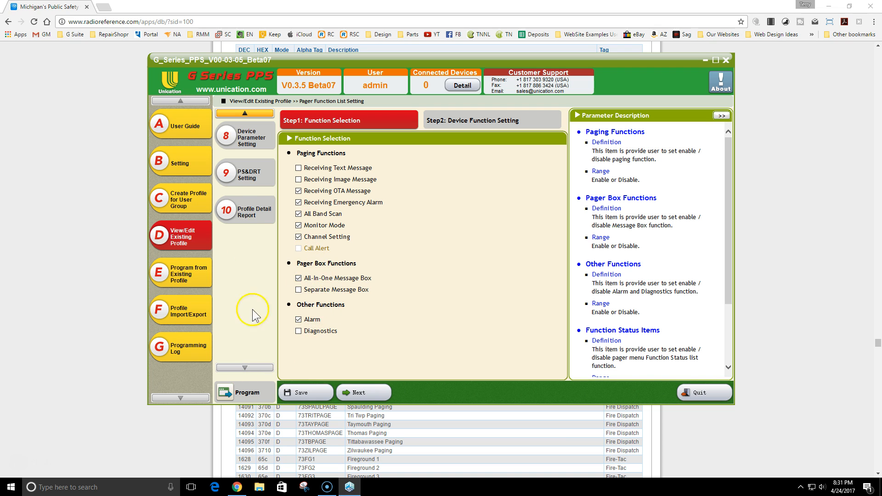
left_click(250, 136)
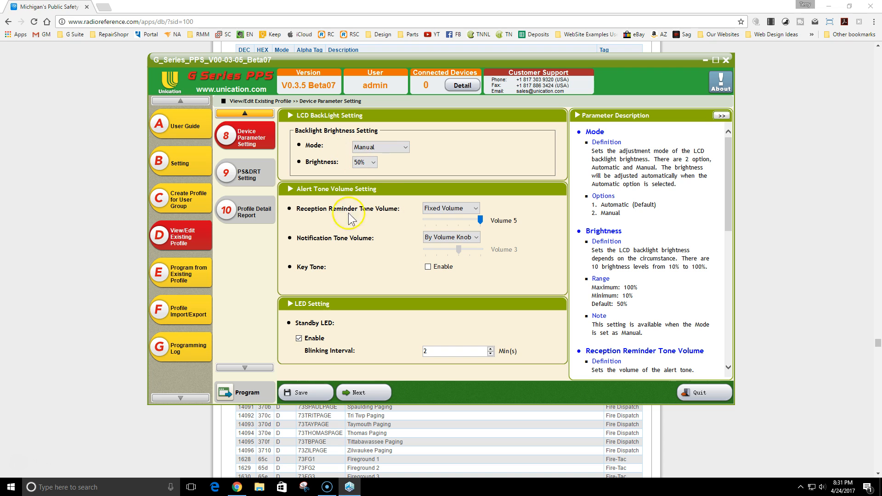
left_click(248, 176)
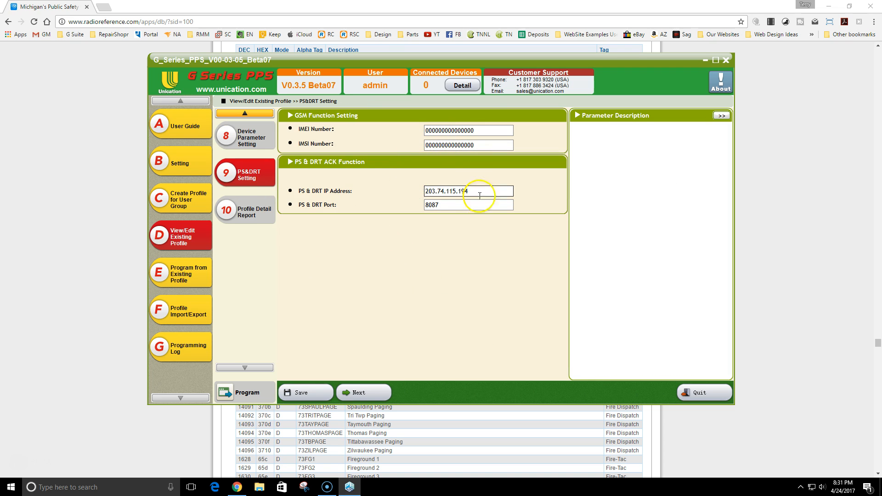
Open the profile's Detail Report and read through its sections, returning to its beginning.
left_click(249, 213)
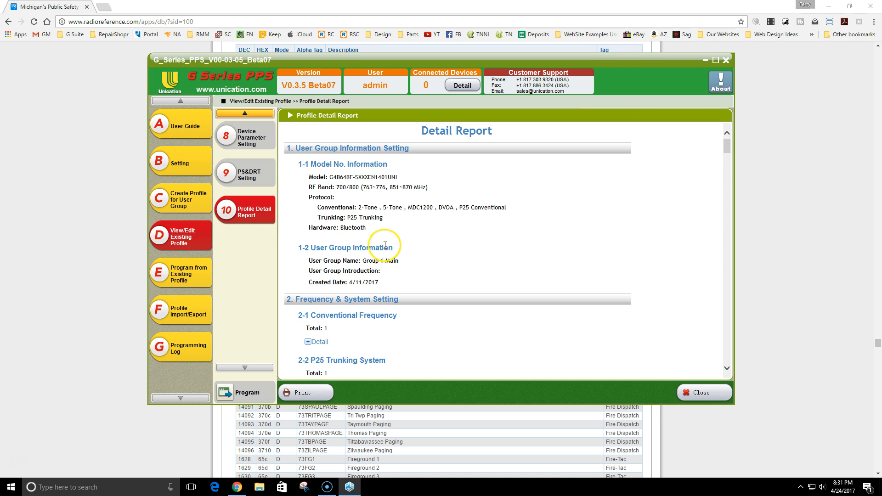
scroll(385, 245, "down", 5)
scroll(385, 245, "down", 15)
scroll(389, 255, "up", 13)
scroll(388, 248, "up", 10)
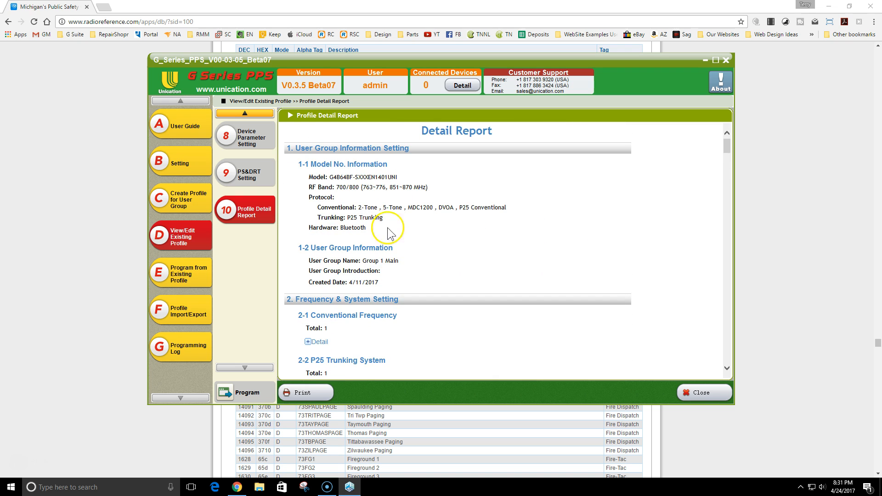
View the Program from Existing Profile page and the Group 1 Main profile's export dialog, cancelling without saving a file.
left_click(180, 277)
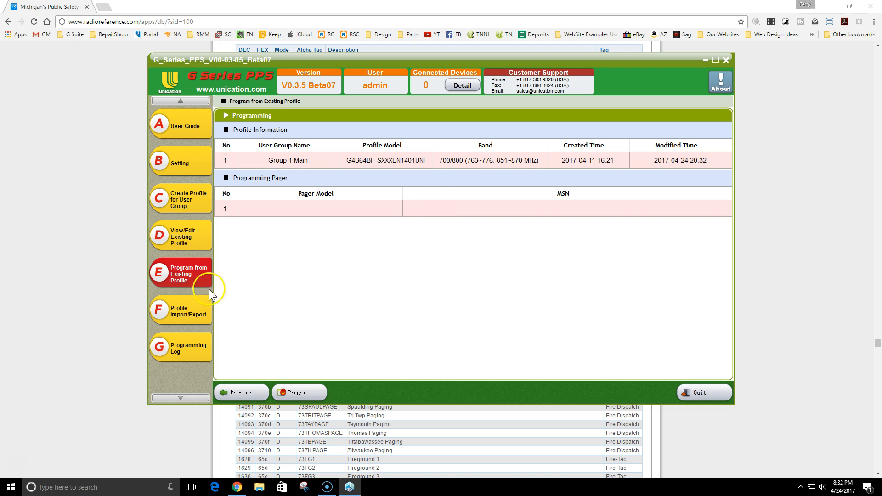
left_click(193, 313)
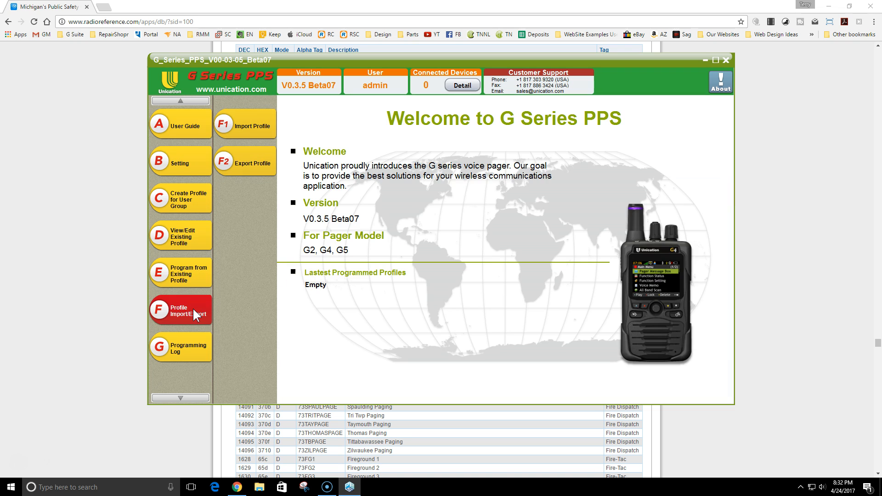
left_click(244, 128)
left_click(245, 166)
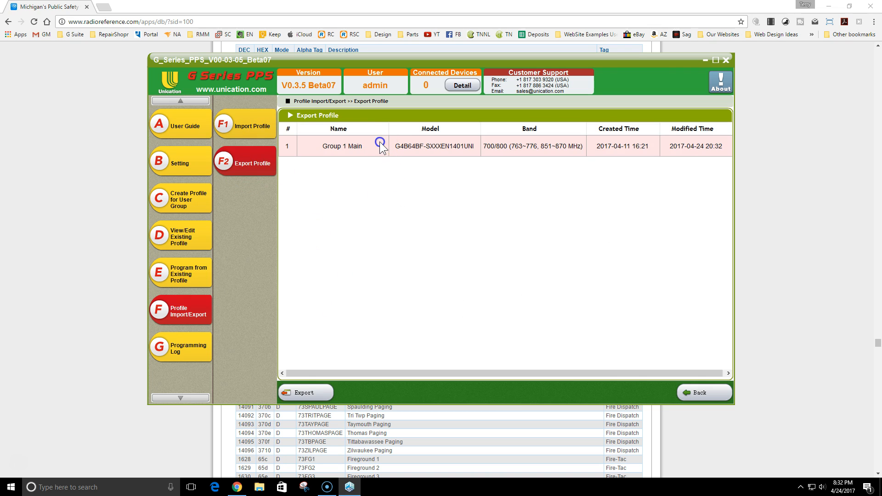
left_click(316, 392)
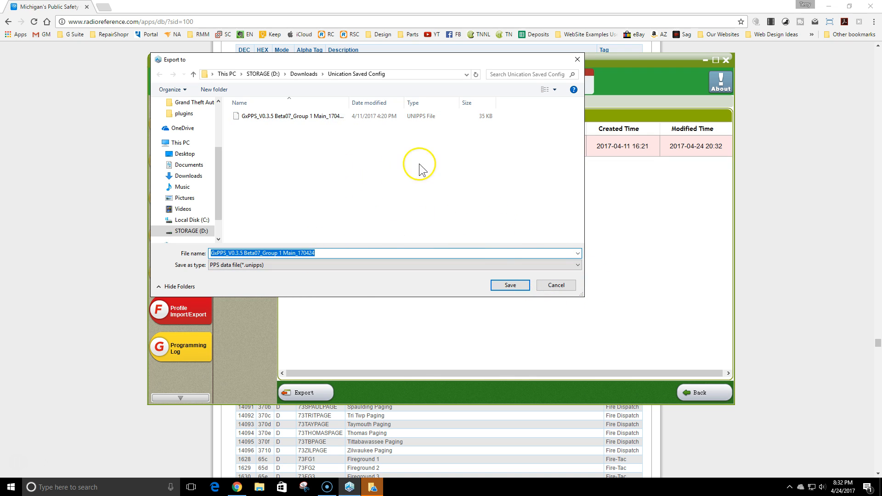
left_click(556, 285)
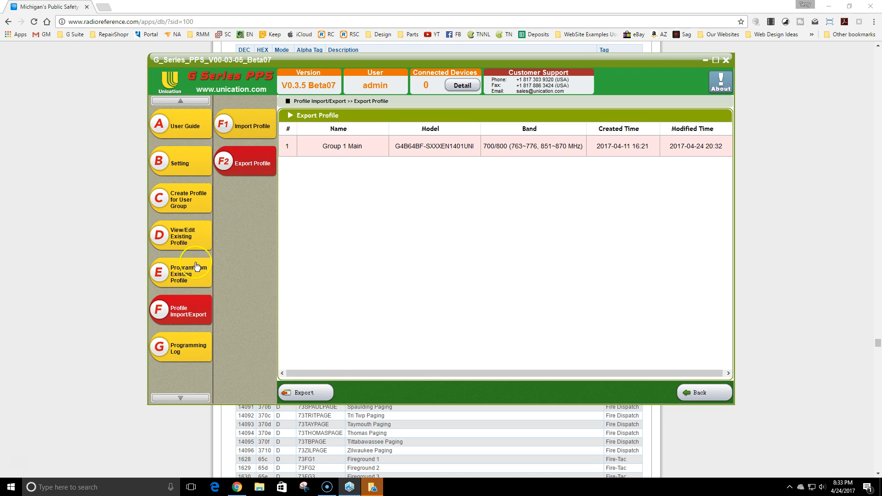
Open the Group 1 Main profile for editing and maximize the programming software window.
left_click(181, 242)
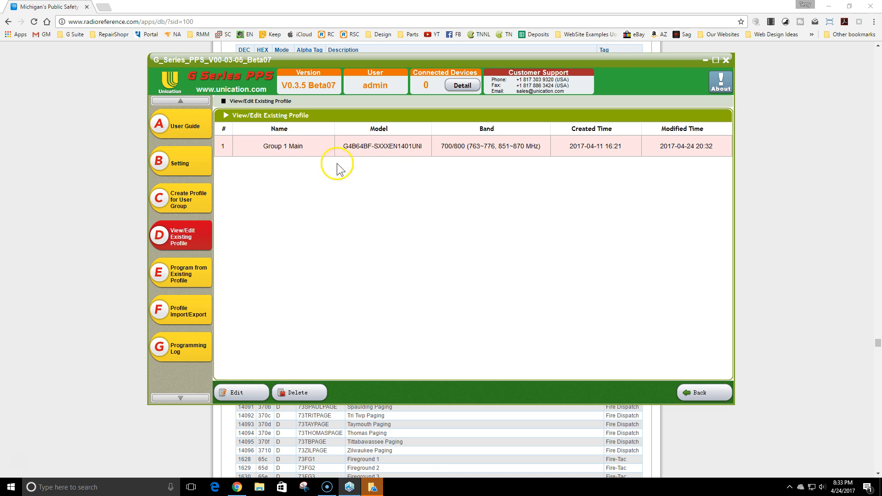
double_click(318, 147)
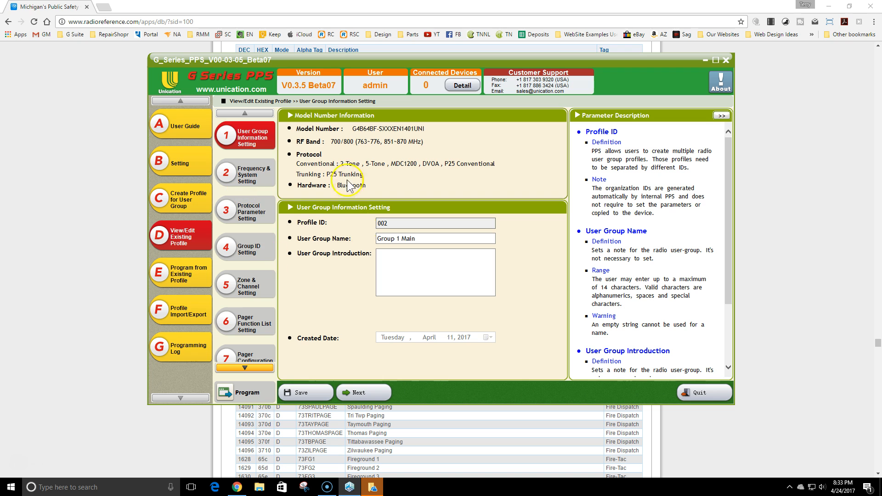
left_click(715, 60)
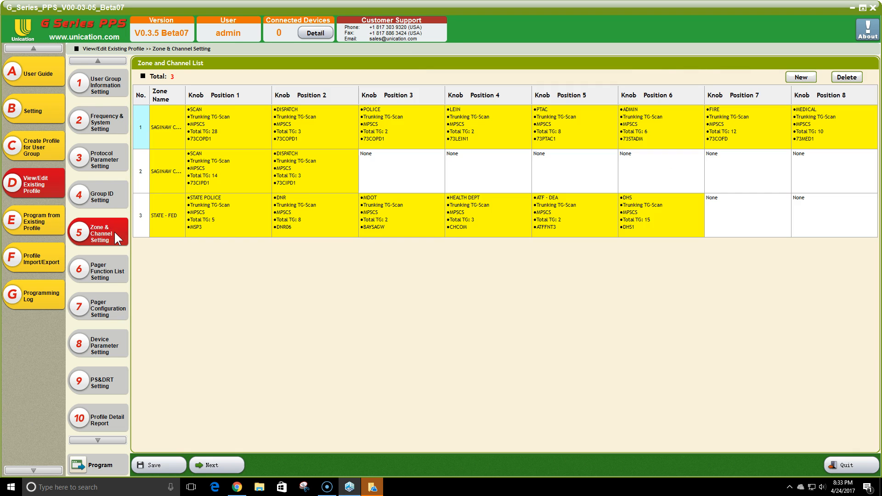
Look through the profile's talk group list on the Group ID Setting page.
left_click(117, 196)
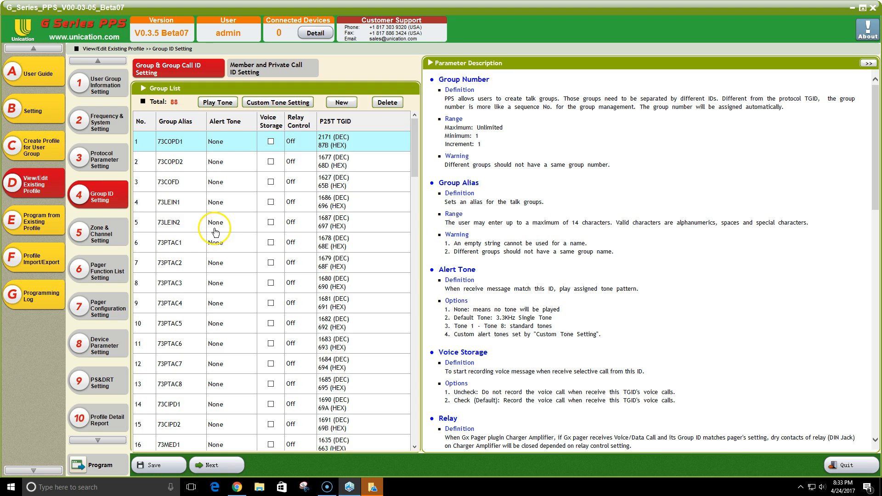
scroll(232, 257, "down", 15)
scroll(237, 264, "up", 6)
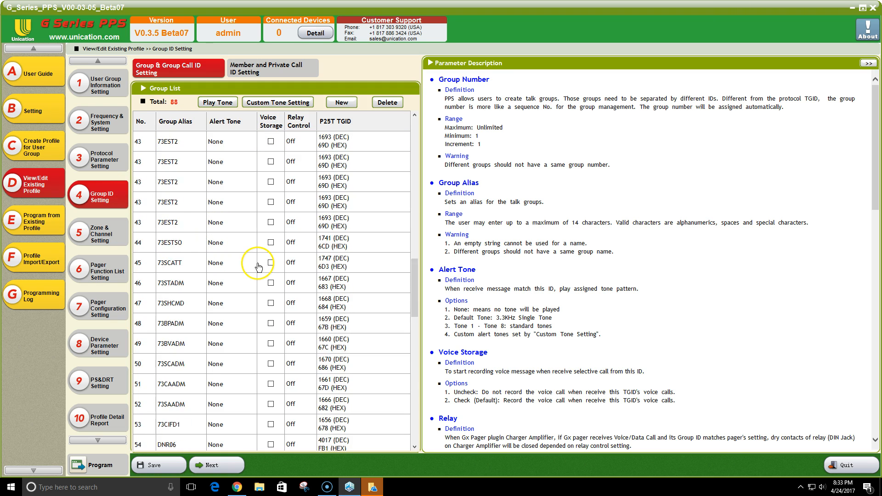
scroll(271, 271, "down", 1)
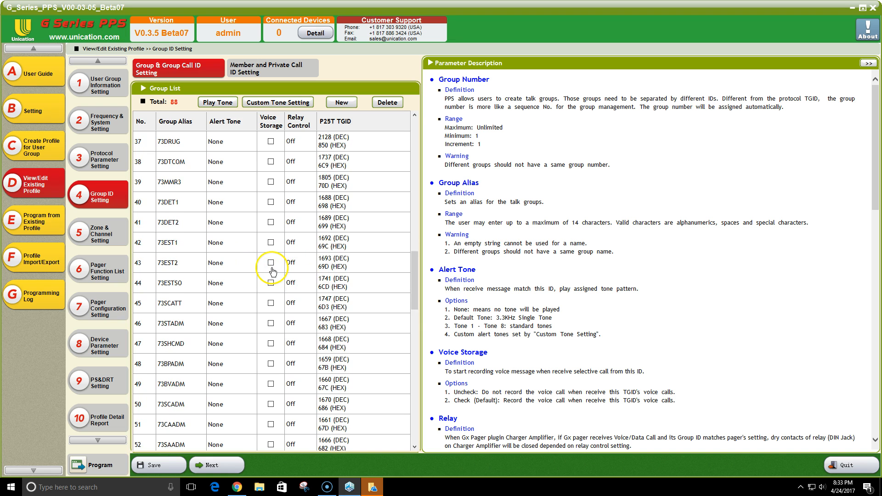
Examine the unset knob position 7 of the STATE - FED zone and the SCAN knob position of SAGINAW COUNTY, changing nothing.
left_click(116, 234)
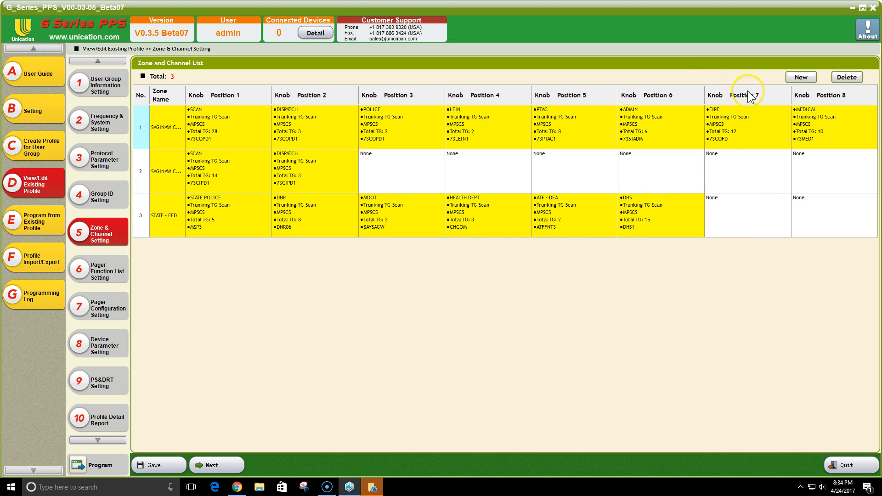
double_click(742, 219)
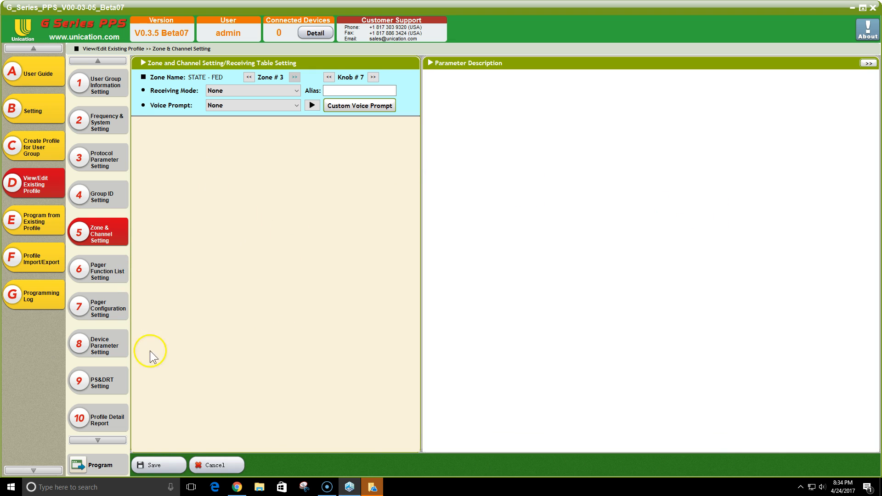
left_click(213, 465)
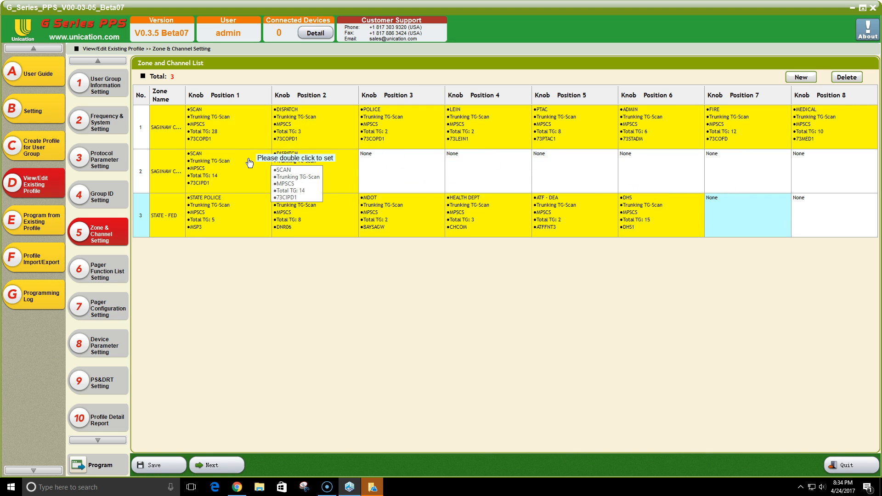
left_click(117, 212)
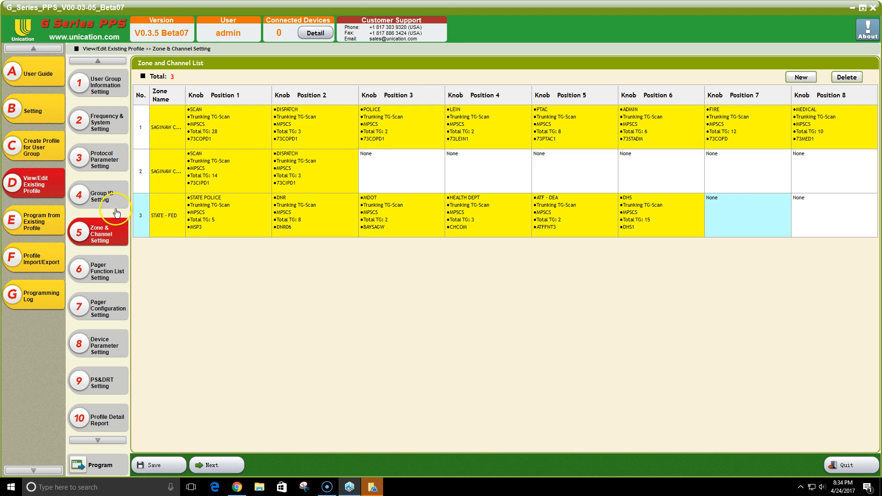
left_click(248, 130)
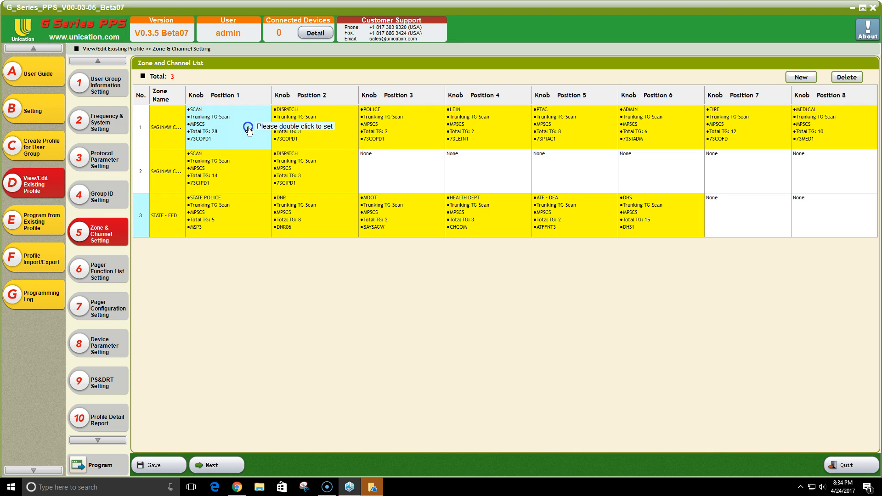
double_click(248, 128)
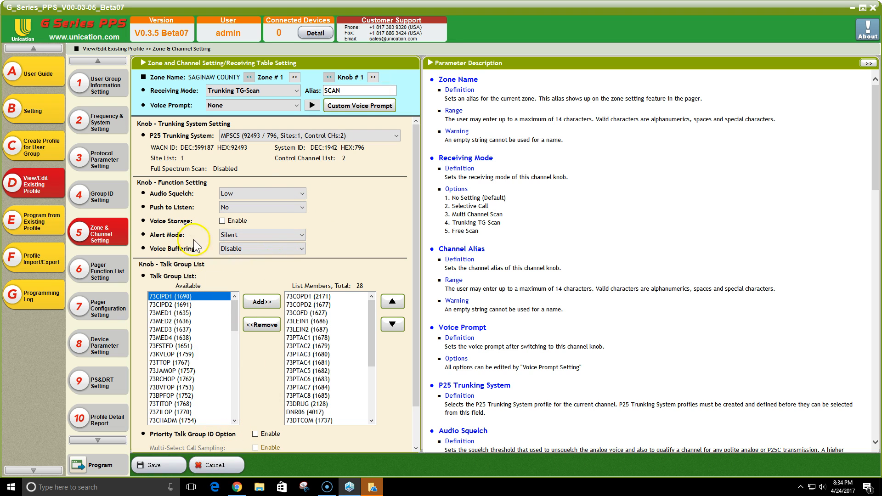
left_click(216, 469)
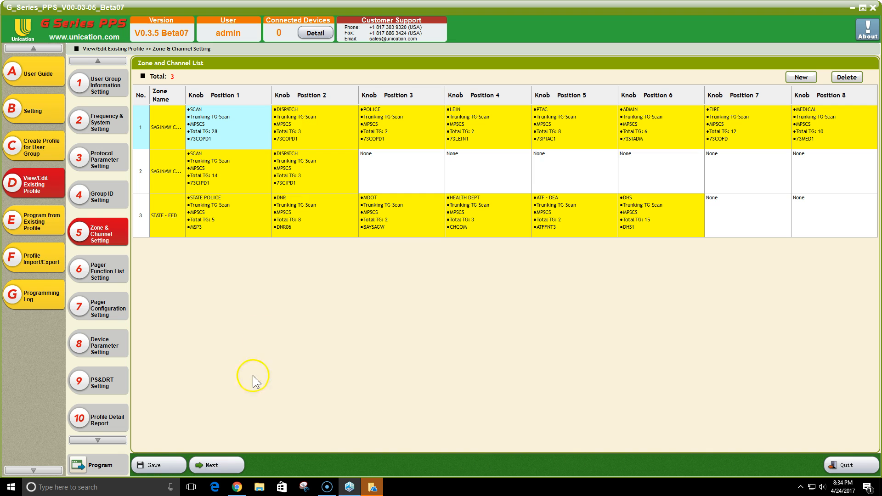
Compare the talk group members of the SAGINAW COUNTY zone's DISPATCH, POLICE and LEIN knob positions, ending on DISPATCH.
double_click(334, 136)
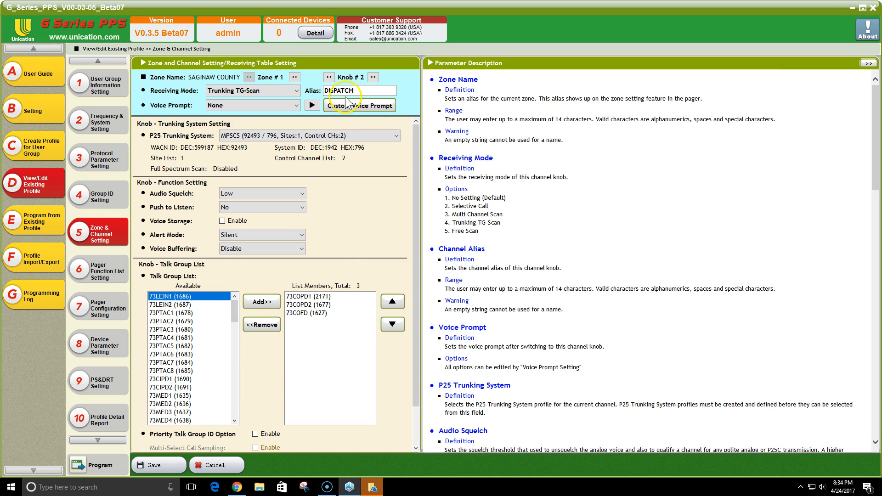
left_click(216, 466)
double_click(409, 147)
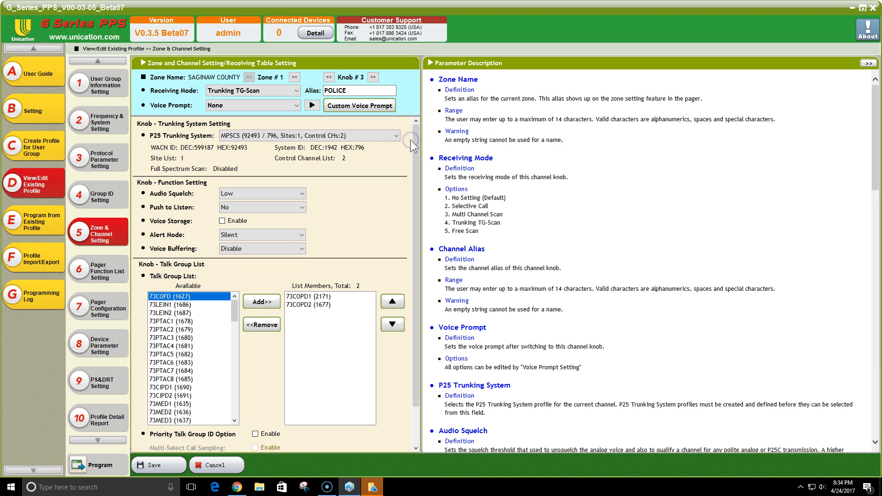
left_click(170, 466)
left_click(373, 77)
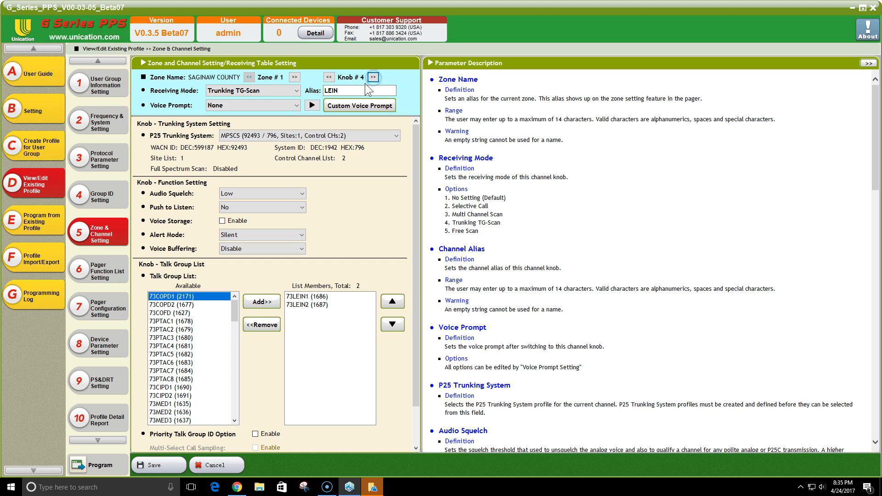
left_click(329, 77)
left_click(329, 76)
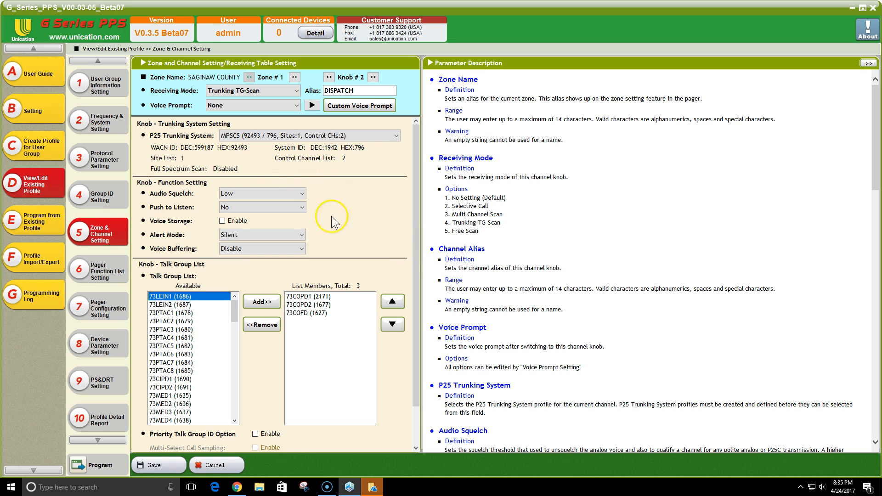
Open the User Guide, expand its introduction and setting manual chapters, and read through the Overview and Basic Layout sections.
left_click(20, 81)
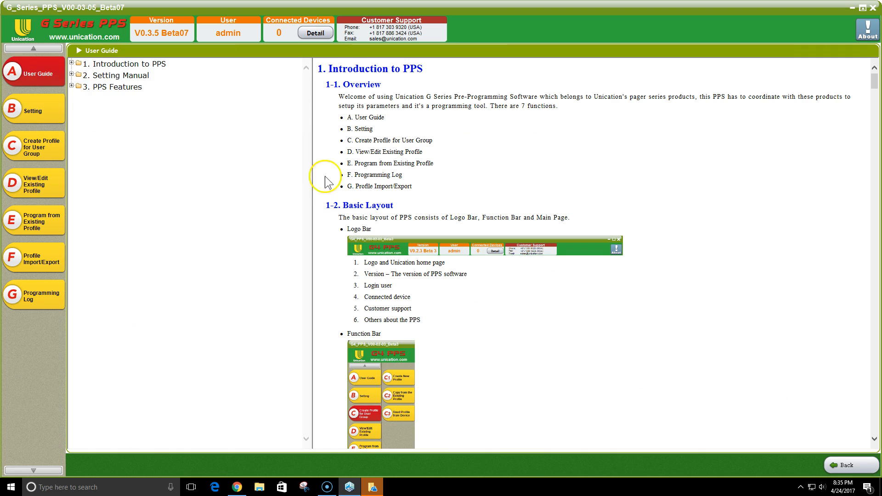
left_click(71, 62)
left_click(73, 98)
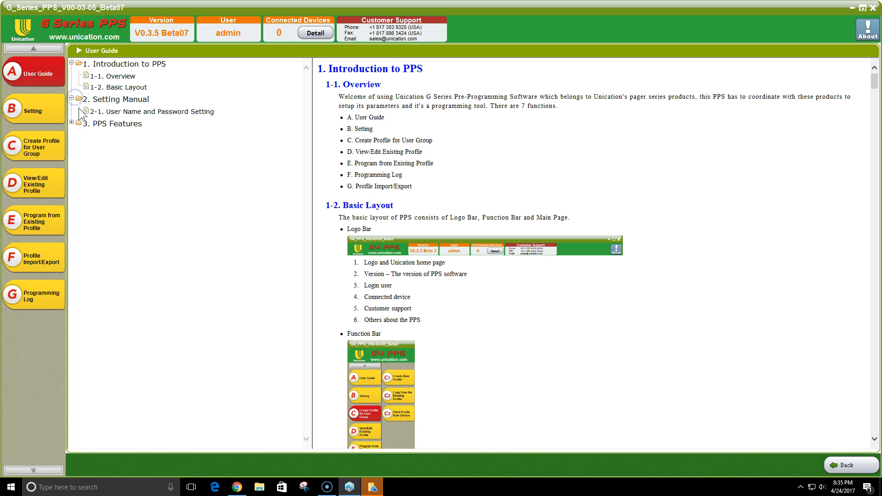
left_click(113, 76)
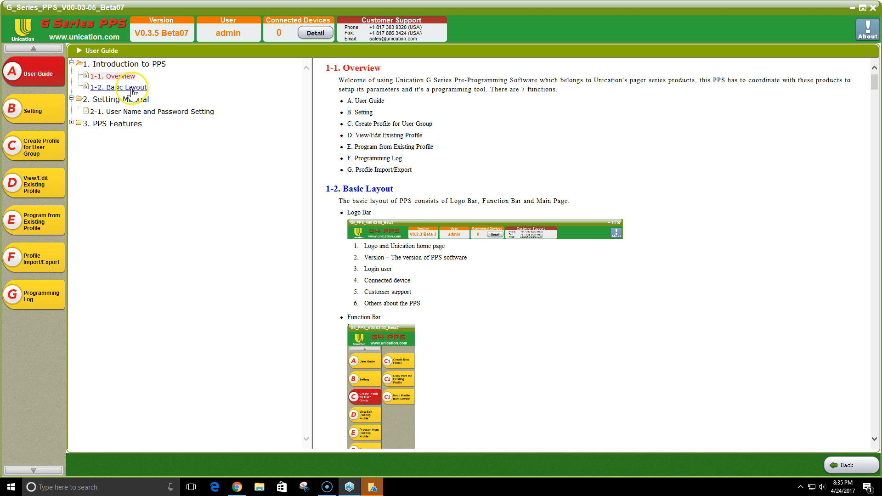
left_click(132, 87)
scroll(445, 238, "down", 5)
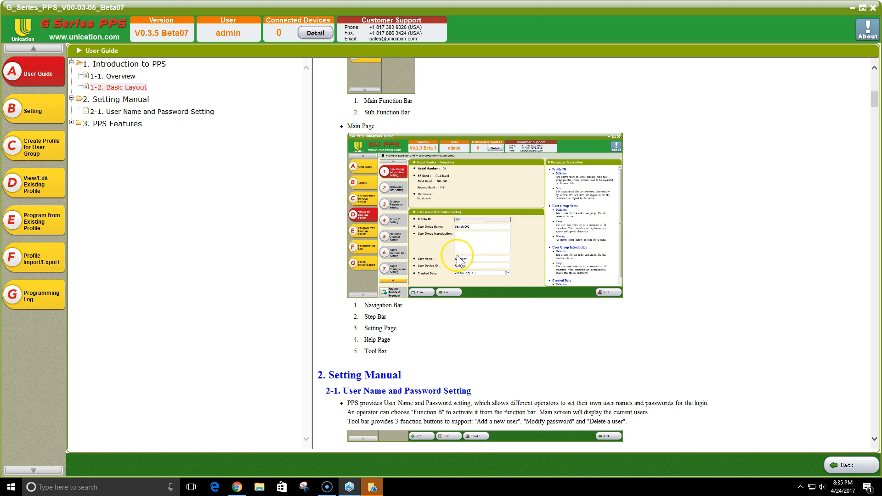
scroll(456, 255, "down", 5)
scroll(457, 260, "down", 4)
scroll(450, 257, "up", 11)
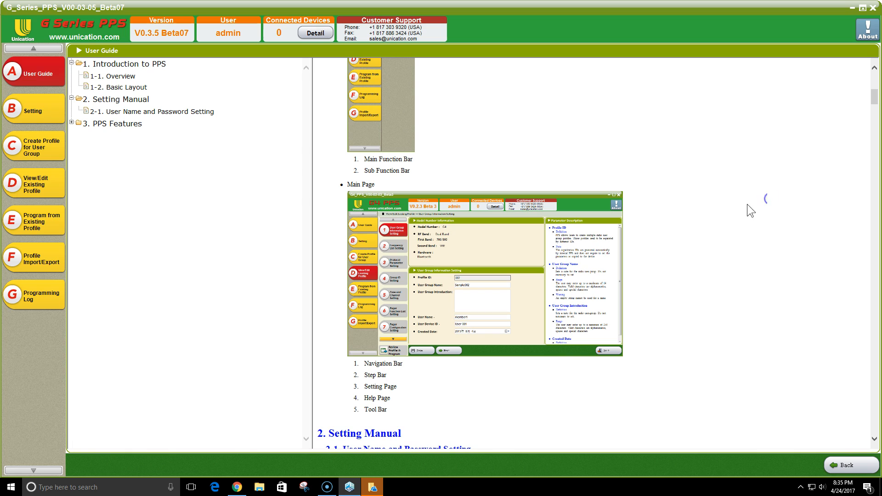
Minimize the programming software and return to the beginning of the MPSCS system page on RadioReference in Chrome.
left_click(852, 8)
scroll(366, 177, "up", 10)
scroll(355, 201, "up", 20)
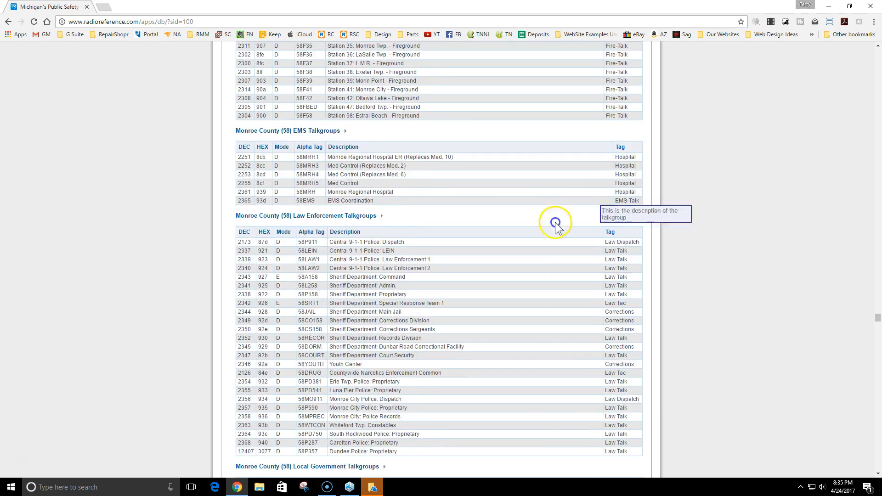
scroll(556, 225, "up", 6)
left_click_drag(878, 317, 879, 44)
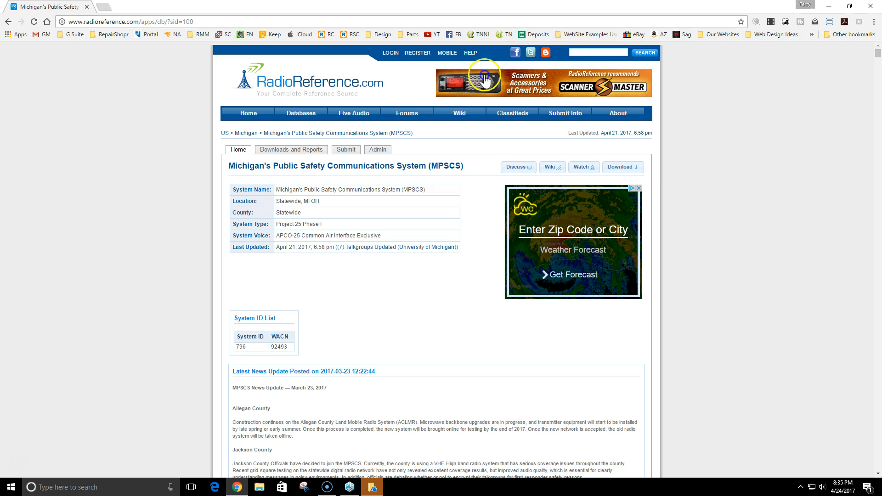
From the RadioReference home page, browse the database to Michigan, Saginaw County, and open its MPSCS system entry.
left_click(310, 90)
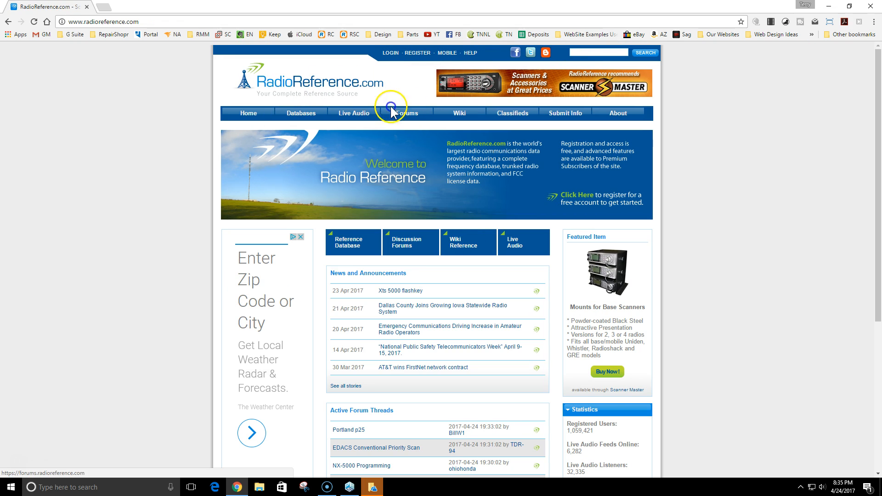
mouse_move(296, 115)
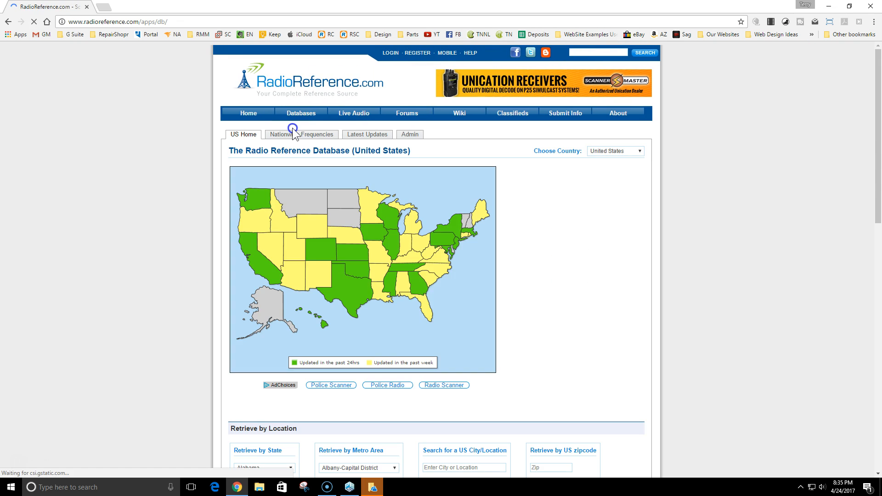
left_click(413, 228)
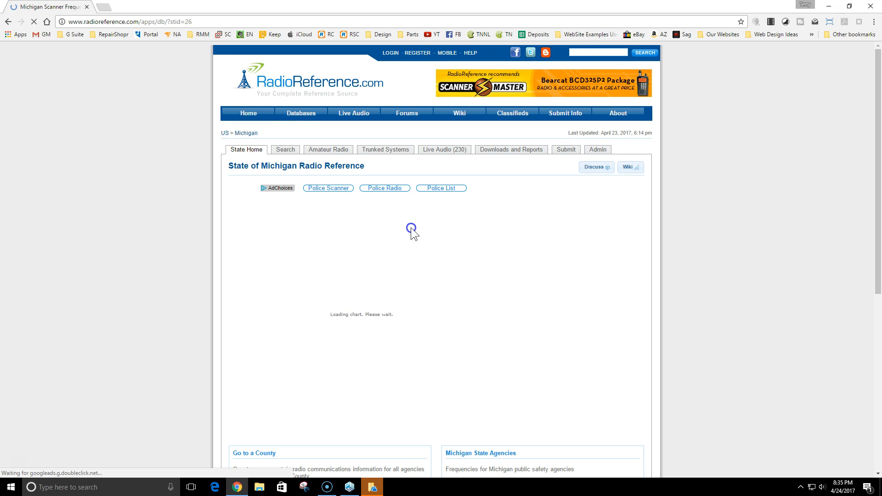
left_click(408, 363)
scroll(437, 285, "down", 6)
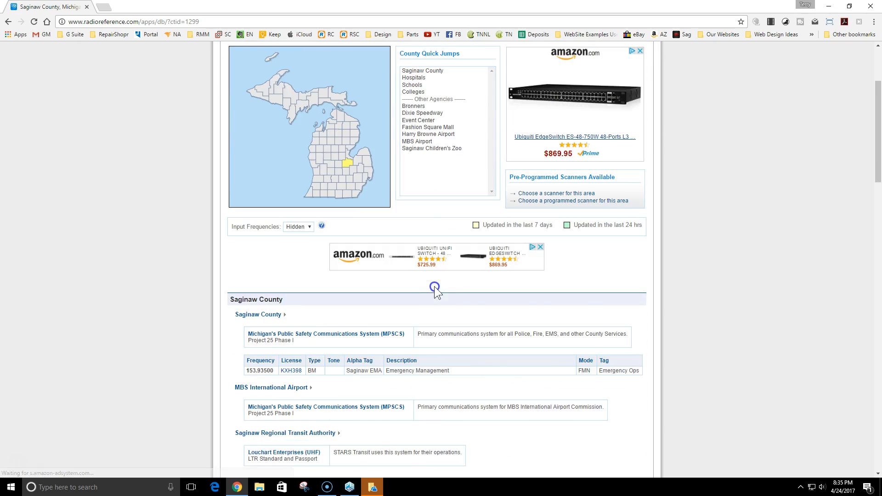
left_click(284, 201)
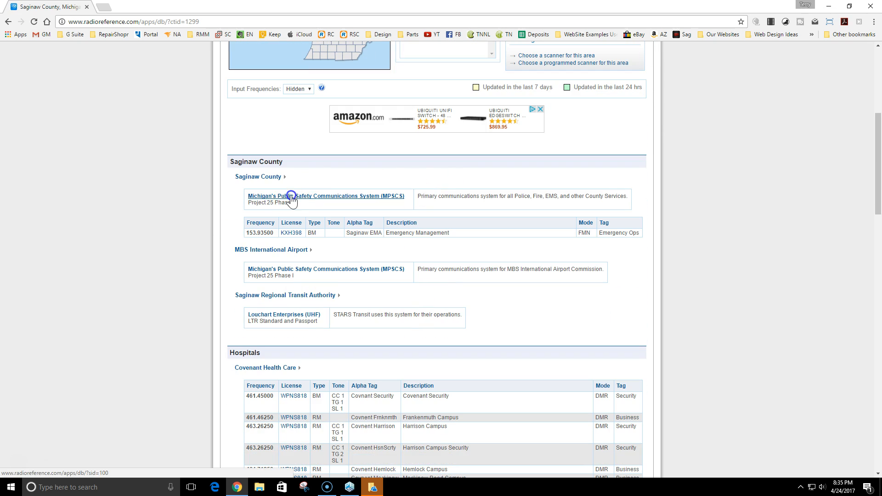
Find the Saginaw County (73) E9-1-1 Central Dispatch fire talkgroups on the MPSCS page.
scroll(411, 250, "down", 17)
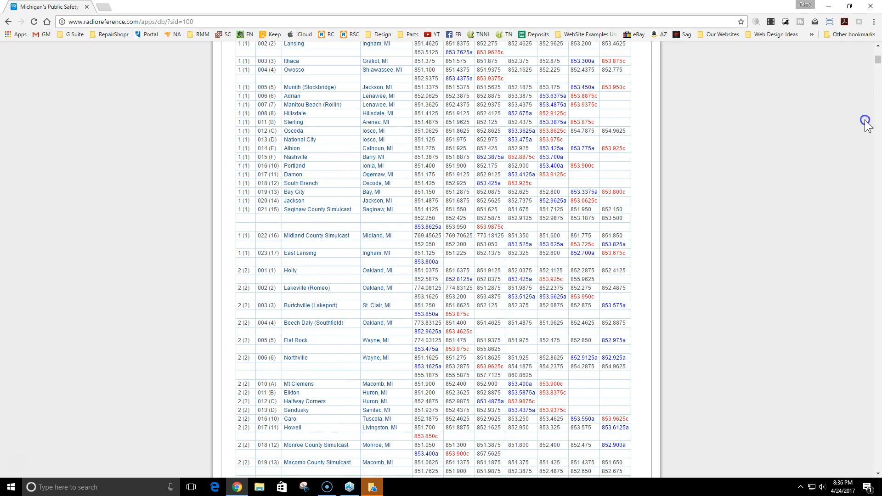
left_click_drag(876, 62, 859, 296)
left_click(591, 323)
scroll(592, 323, "down", 20)
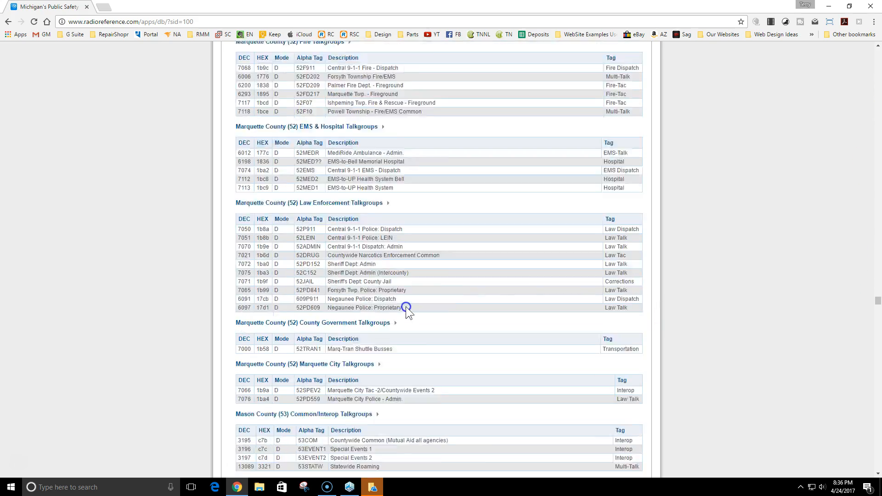
scroll(416, 303, "down", 20)
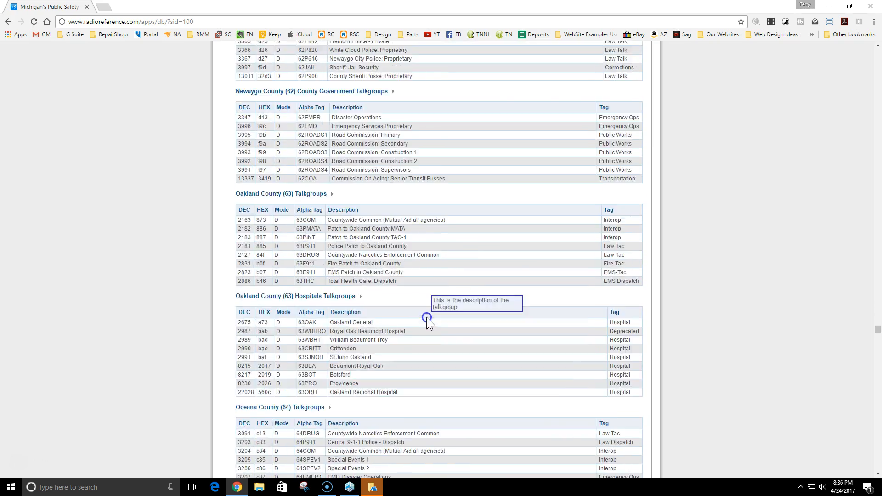
scroll(431, 318, "down", 20)
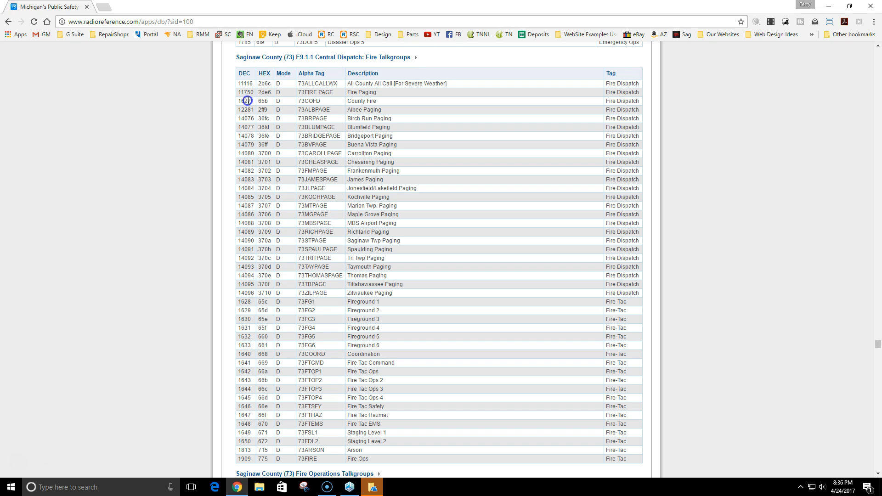
Highlight the 73COFD alpha tag of the County Fire talkgroup and look over the surrounding Saginaw County fire talkgroups.
double_click(236, 100)
left_click(303, 101)
double_click(296, 100)
scroll(377, 344, "down", 4)
scroll(380, 348, "up", 5)
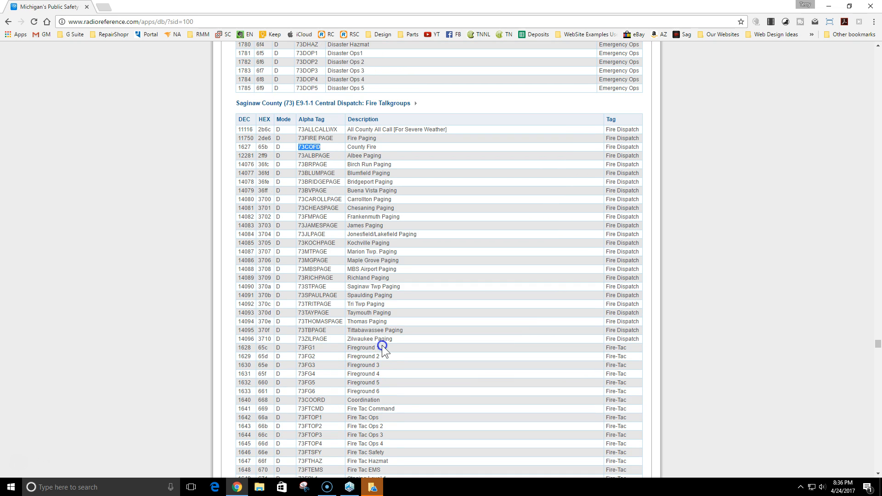
scroll(381, 347, "down", 5)
left_click(325, 488)
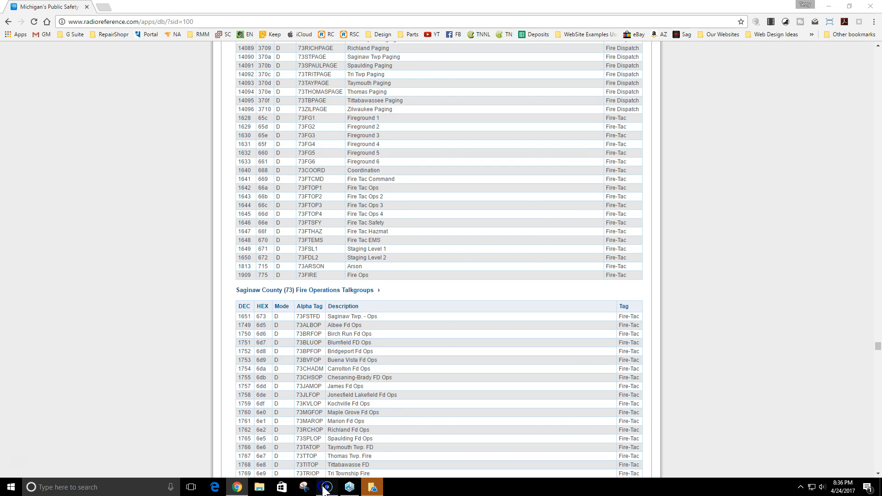